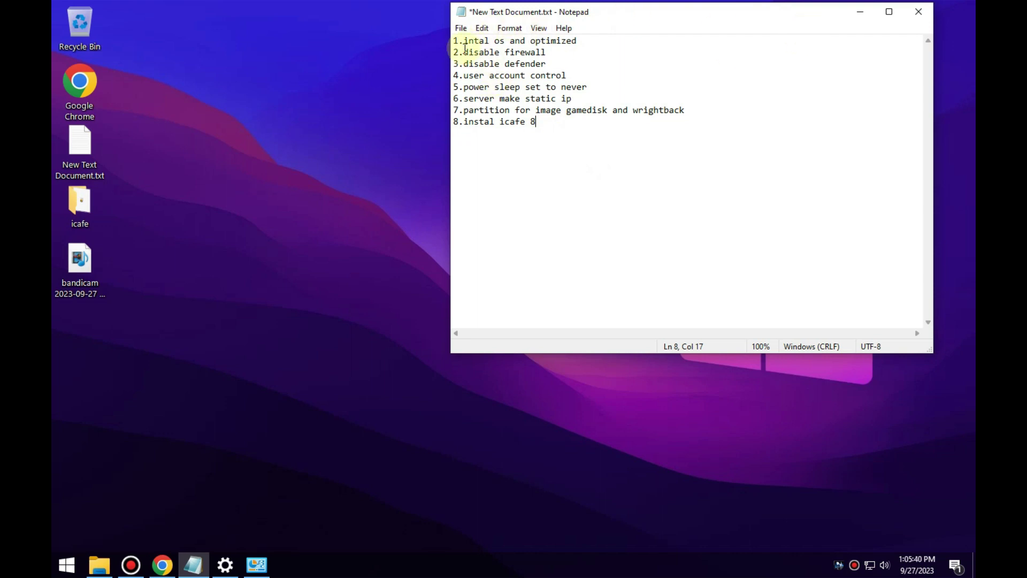
Correct 'intal' to 'intall' in the first checklist line of Notepad.
{"action": "left_click", "coordinate": [491, 43]}
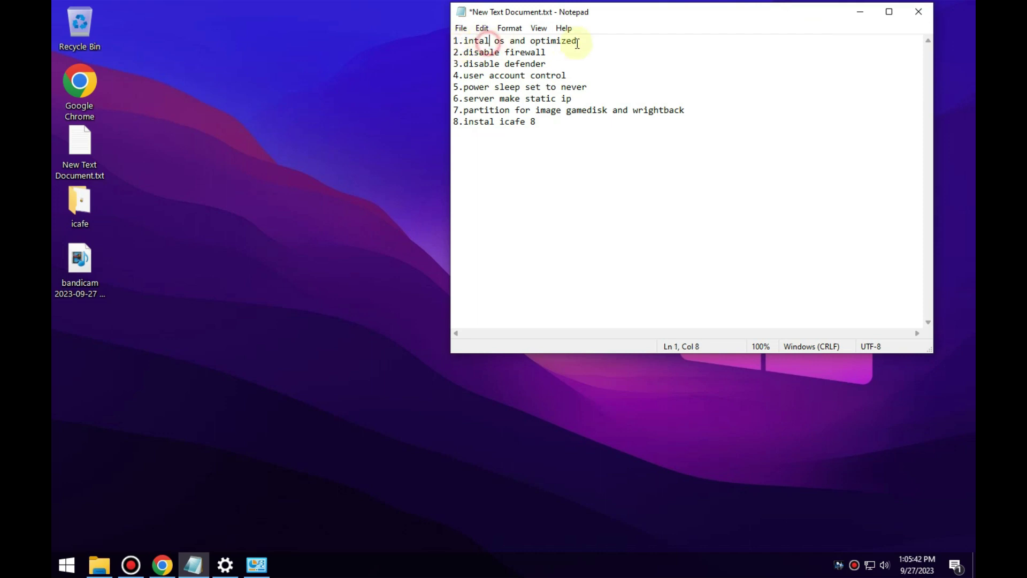
{"action": "type", "text": "l"}
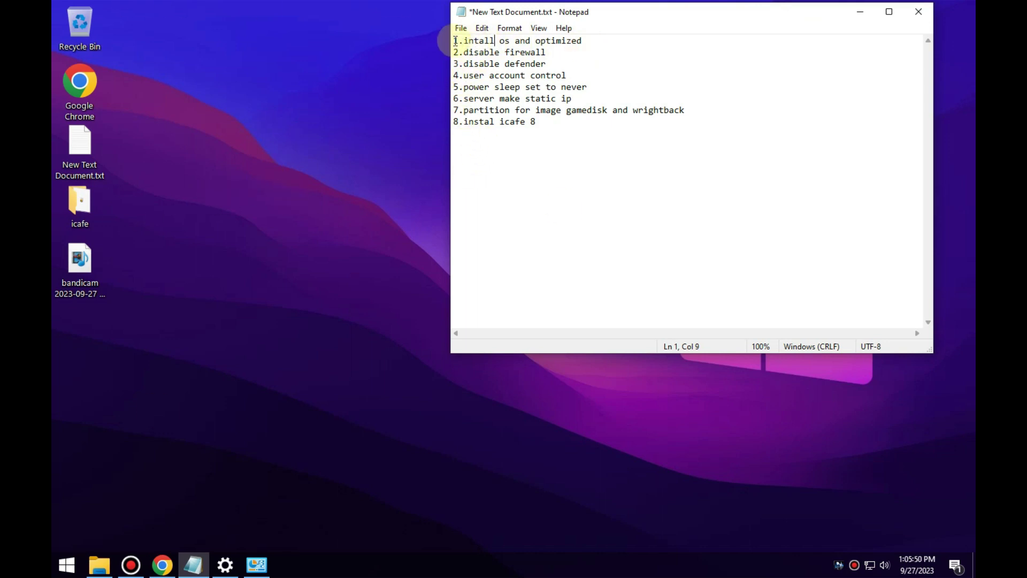
{"action": "left_click_drag", "start_coordinate": [540, 41], "coordinate": [590, 48]}
{"action": "left_click", "coordinate": [590, 47]}
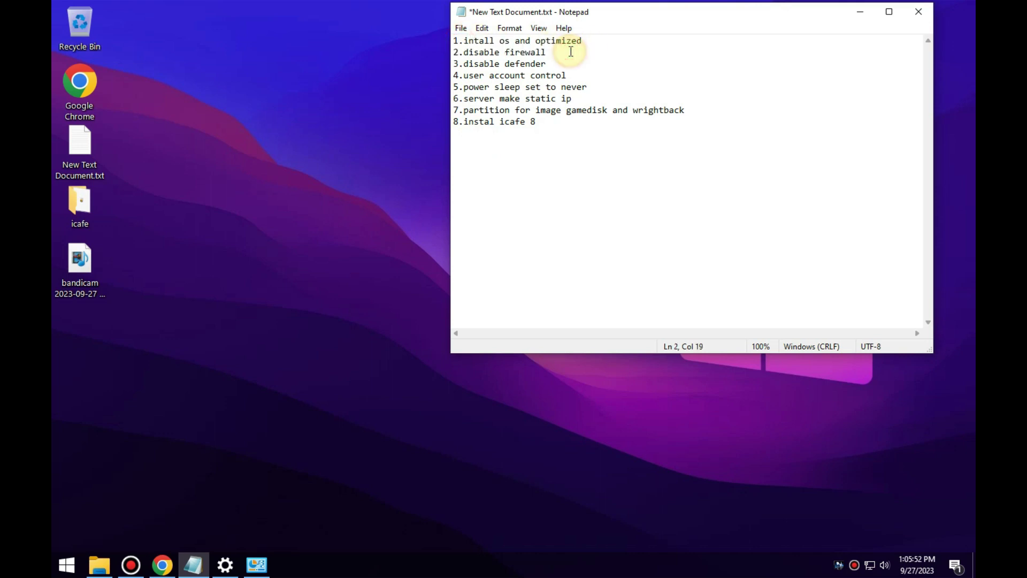
{"action": "left_click", "coordinate": [602, 42]}
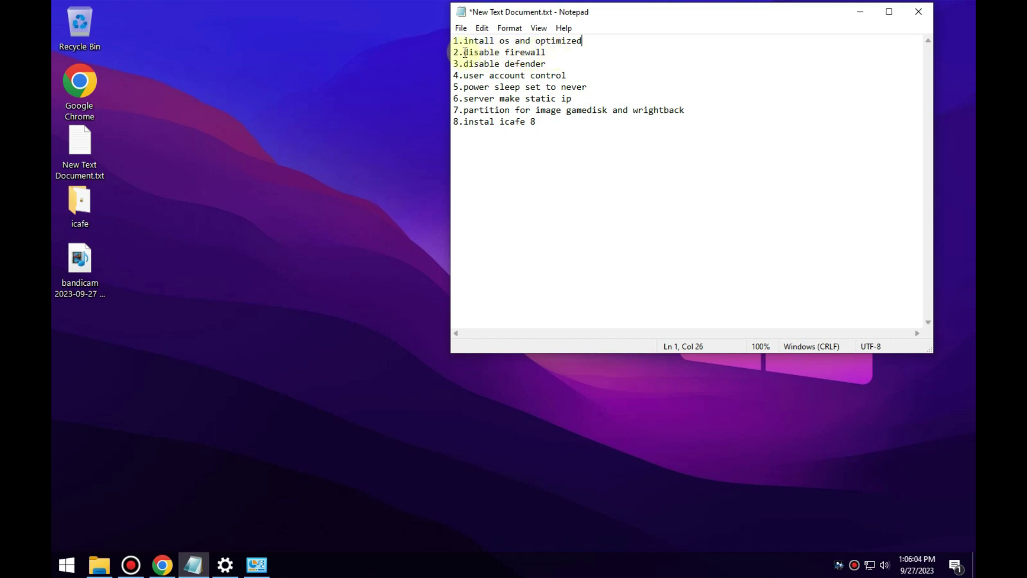
{"action": "left_click", "coordinate": [551, 67]}
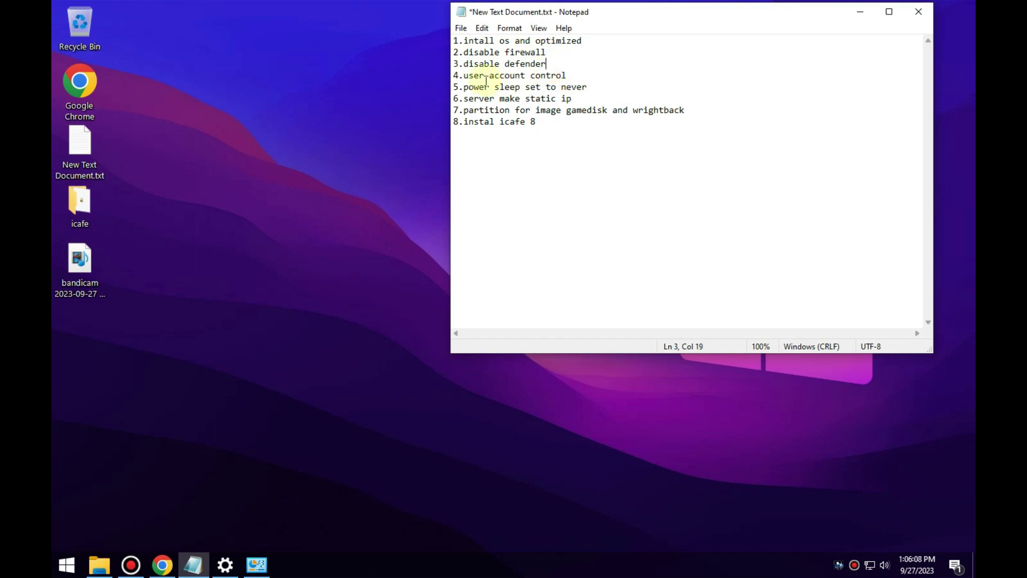
{"action": "left_click_drag", "start_coordinate": [462, 76], "coordinate": [589, 76]}
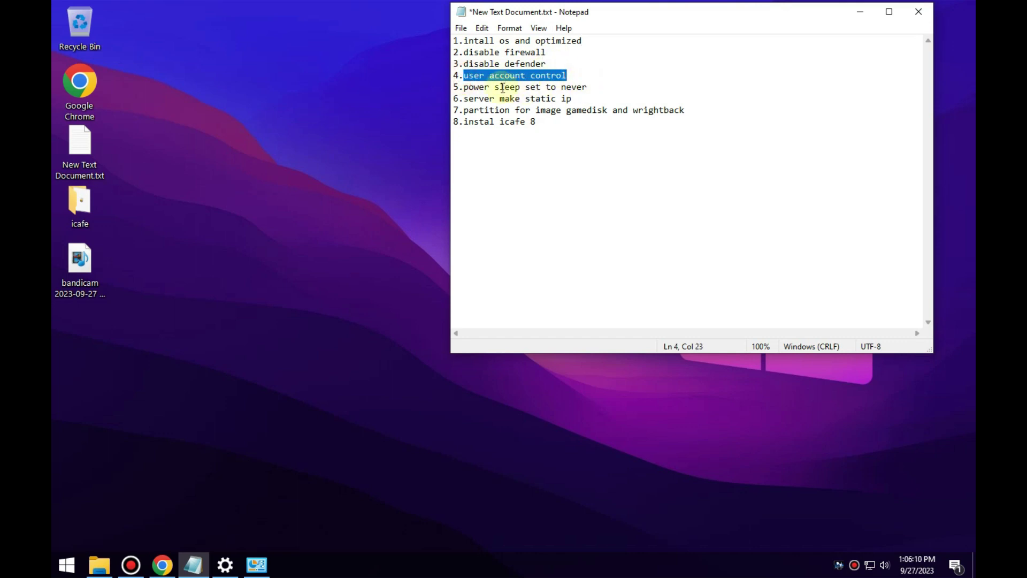
{"action": "left_click_drag", "start_coordinate": [463, 87], "coordinate": [614, 88]}
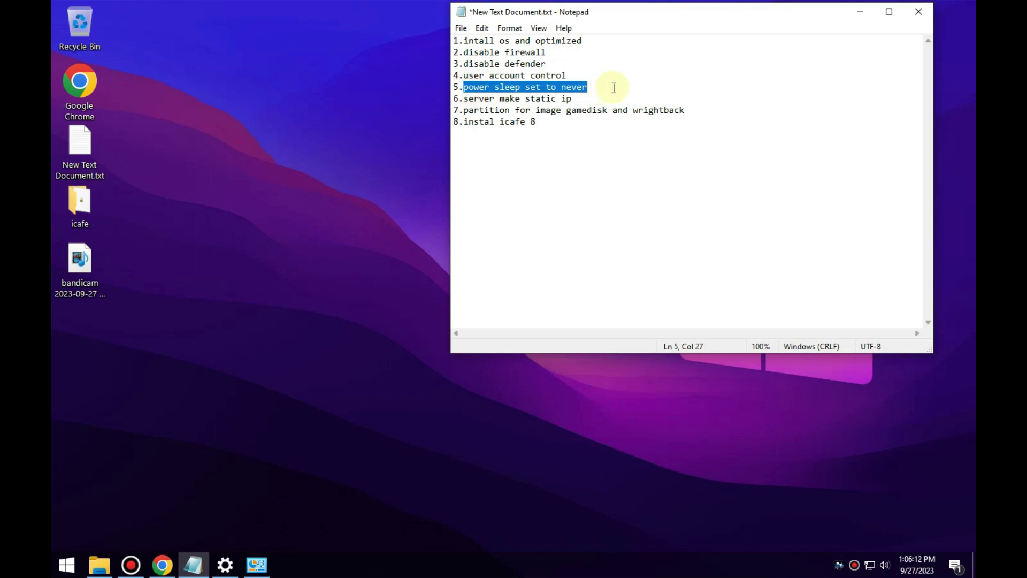
{"action": "left_click", "coordinate": [614, 87]}
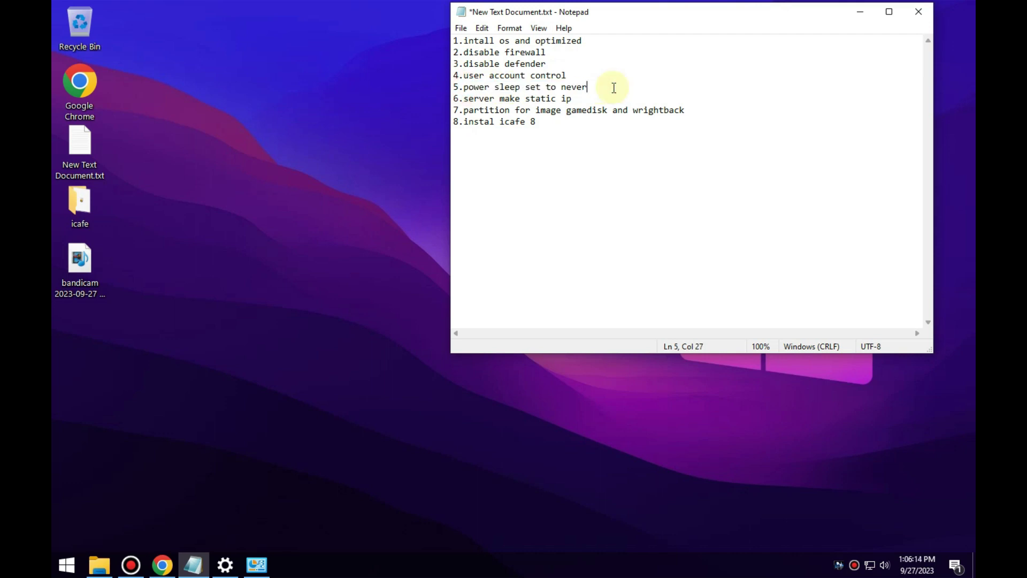
{"action": "left_click", "coordinate": [463, 99]}
{"action": "left_click_drag", "start_coordinate": [464, 99], "coordinate": [580, 107]}
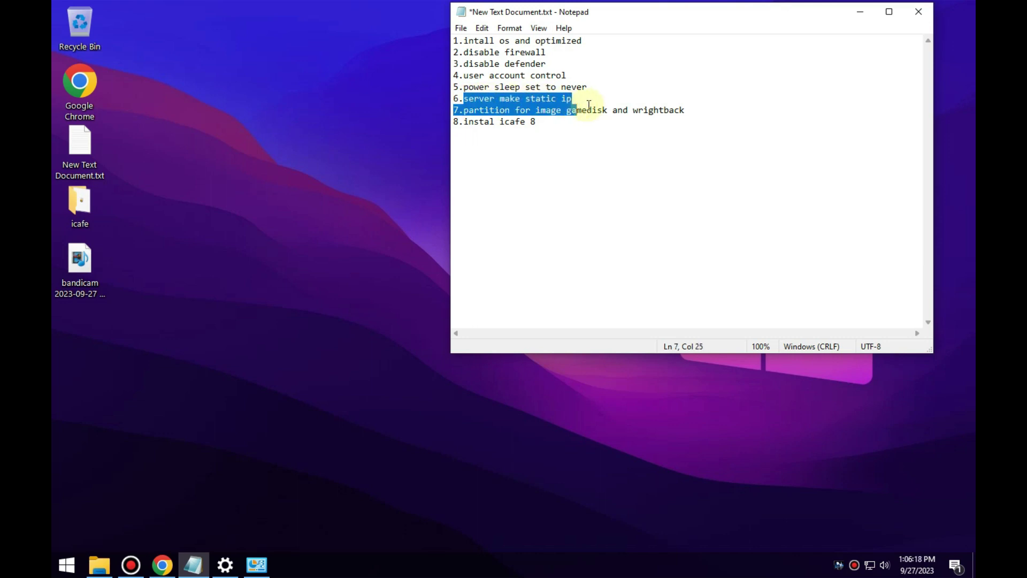
{"action": "left_click", "coordinate": [566, 108]}
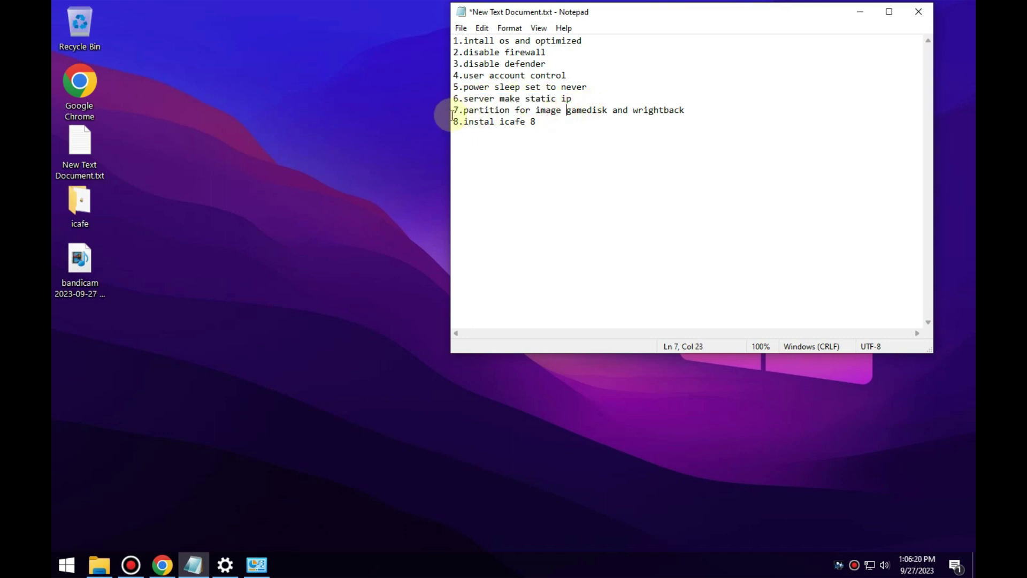
{"action": "left_click_drag", "start_coordinate": [464, 111], "coordinate": [559, 135]}
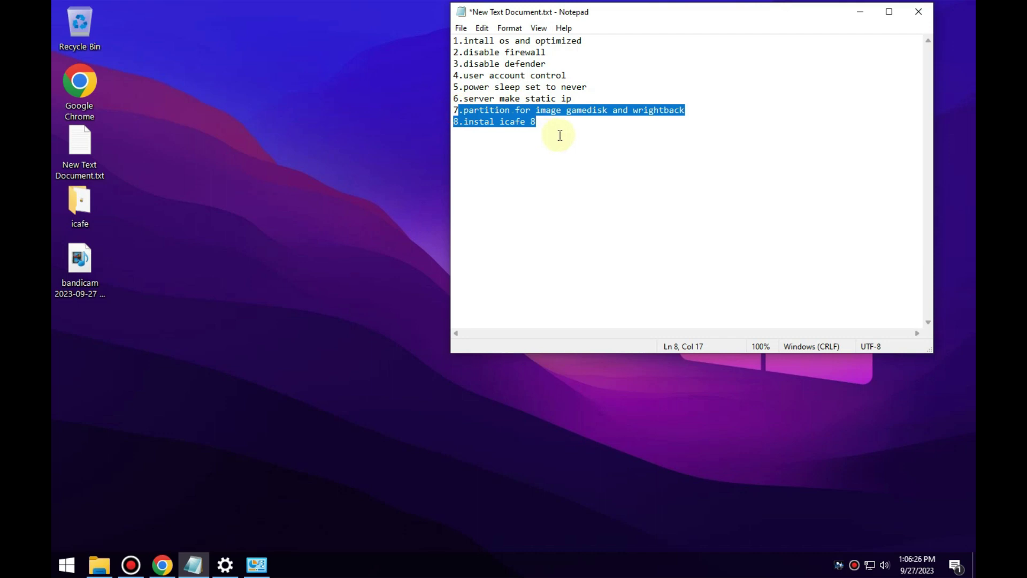
{"action": "left_click", "coordinate": [560, 135]}
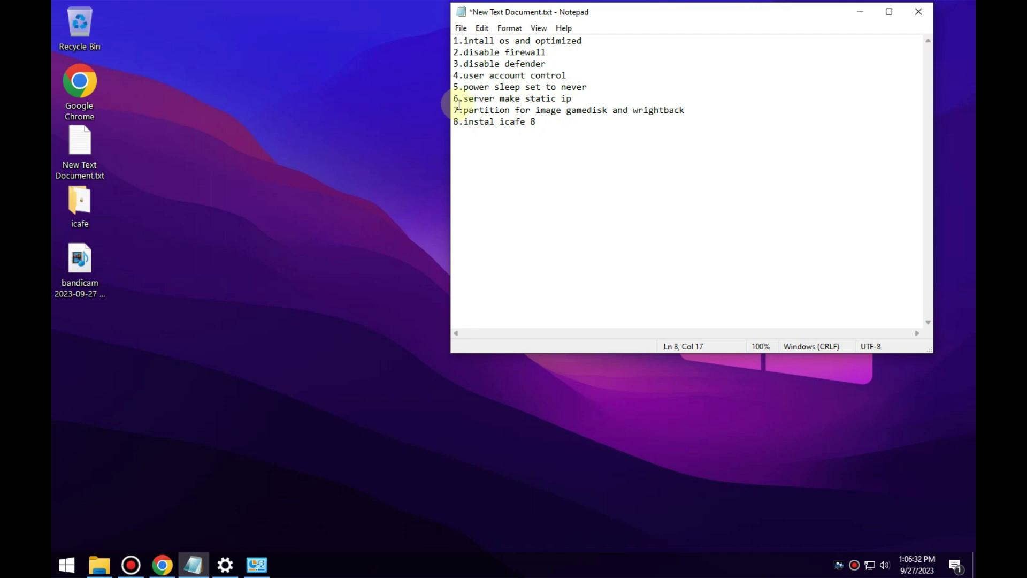
{"action": "left_click_drag", "start_coordinate": [461, 101], "coordinate": [492, 100]}
{"action": "left_click_drag", "start_coordinate": [496, 99], "coordinate": [552, 109]}
{"action": "left_click", "coordinate": [553, 108]}
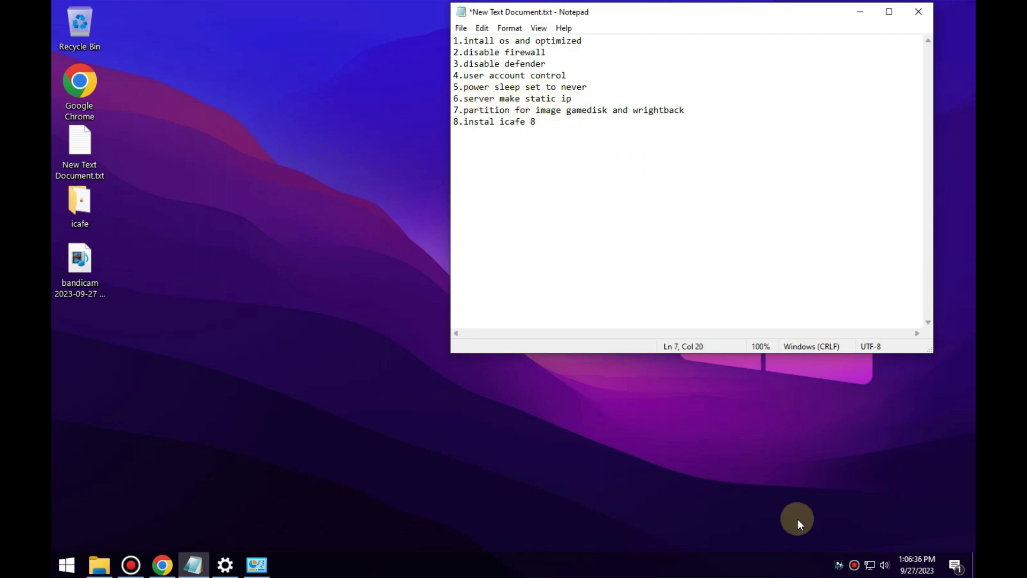
Get from the tray network status to the adapter list via Change adapter options.
{"action": "left_click", "coordinate": [877, 570]}
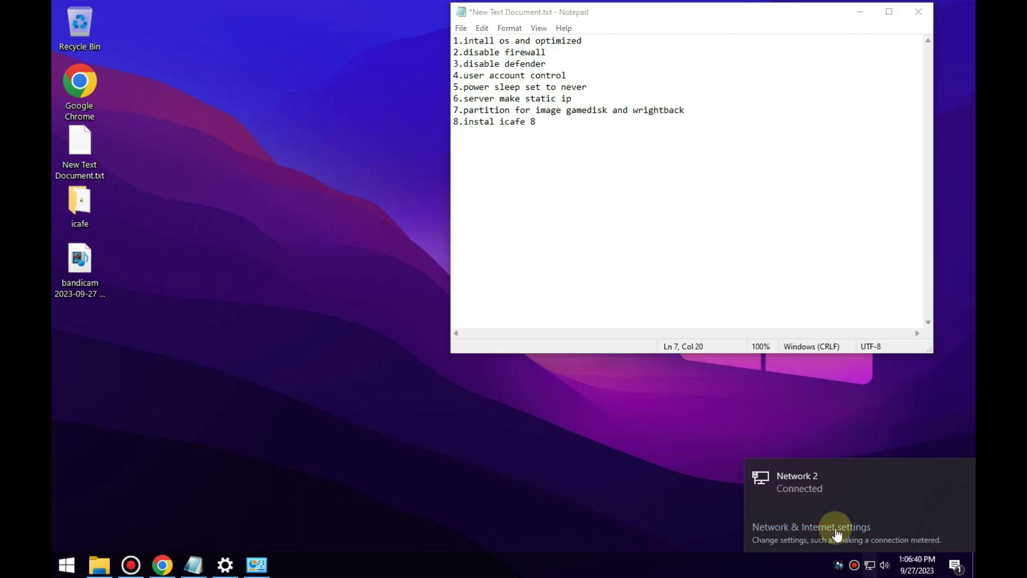
{"action": "left_click", "coordinate": [835, 526]}
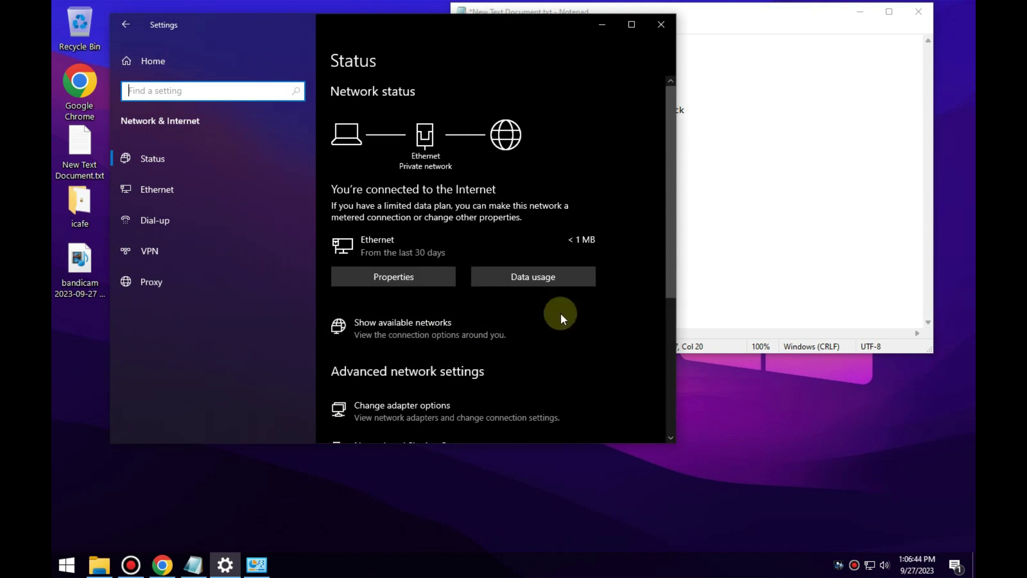
{"action": "left_click_drag", "start_coordinate": [671, 201], "coordinate": [671, 232]}
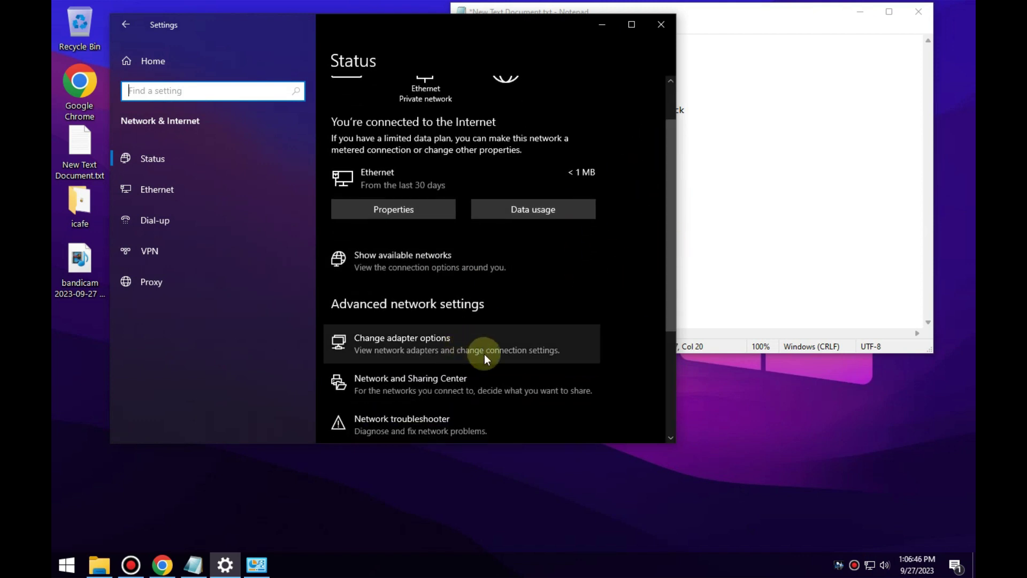
{"action": "left_click", "coordinate": [429, 346]}
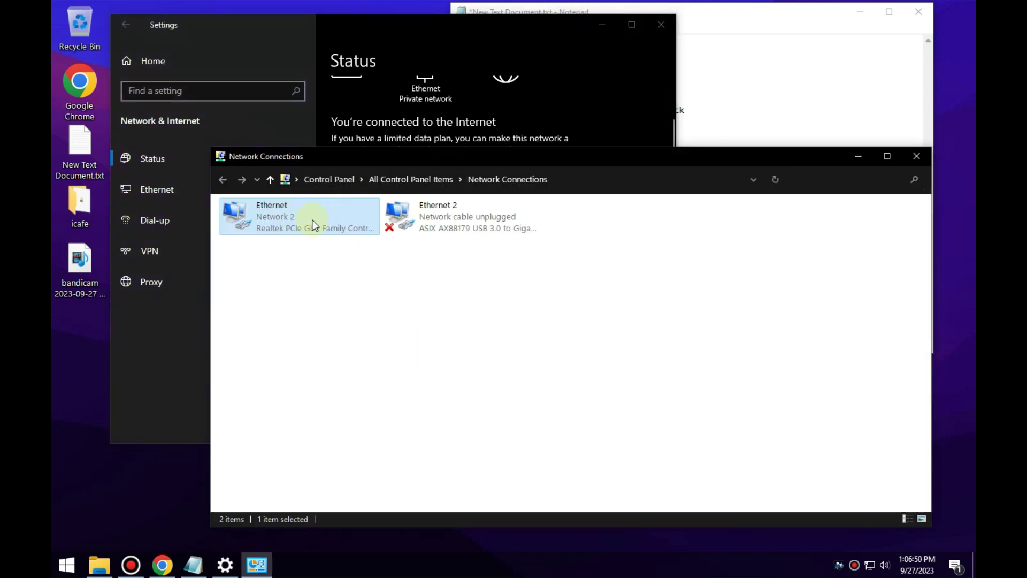
In Ethernet Properties, untick Client, File and Printer Sharing, LLDP, IPv6 and both Link-Layer items; select IPv4.
{"action": "right_click", "coordinate": [278, 212]}
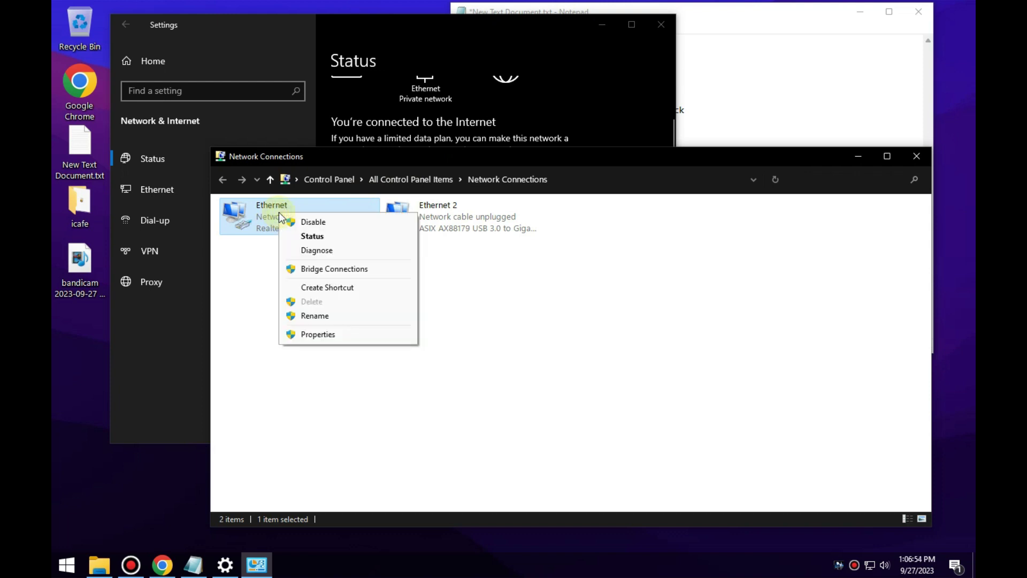
{"action": "left_click", "coordinate": [318, 335]}
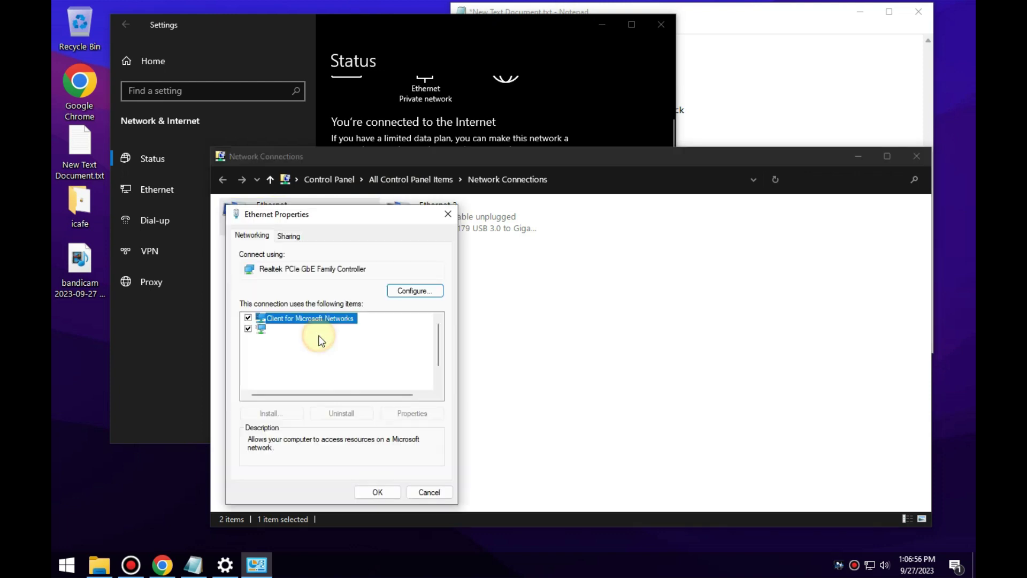
{"action": "left_click", "coordinate": [248, 319]}
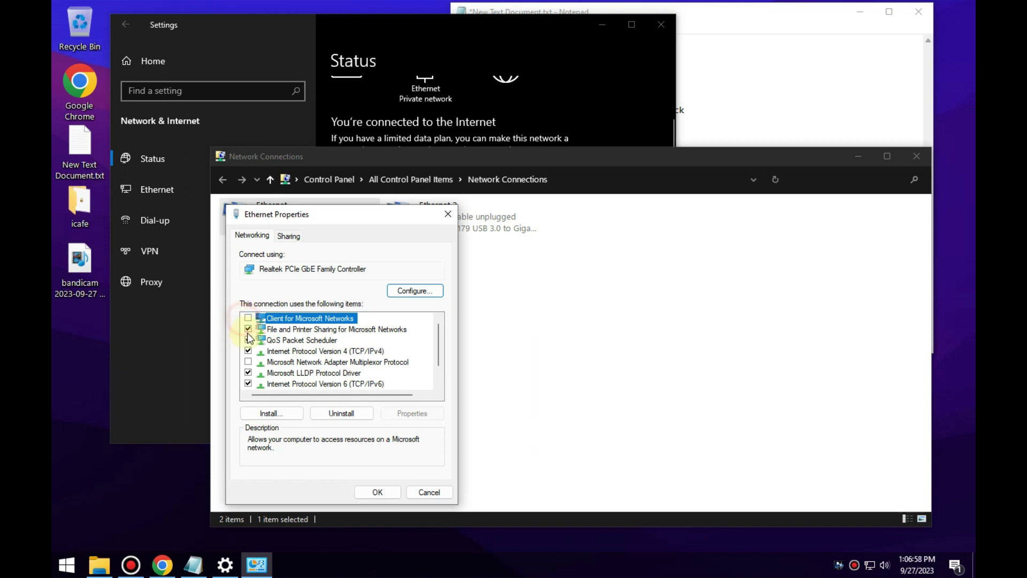
{"action": "left_click", "coordinate": [247, 329]}
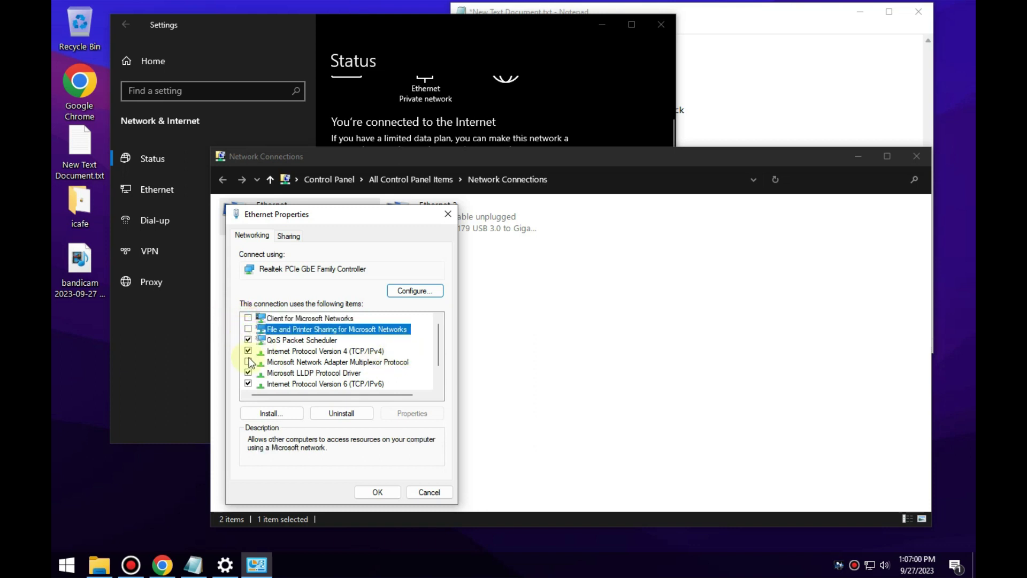
{"action": "left_click", "coordinate": [248, 372]}
{"action": "left_click", "coordinate": [248, 383]}
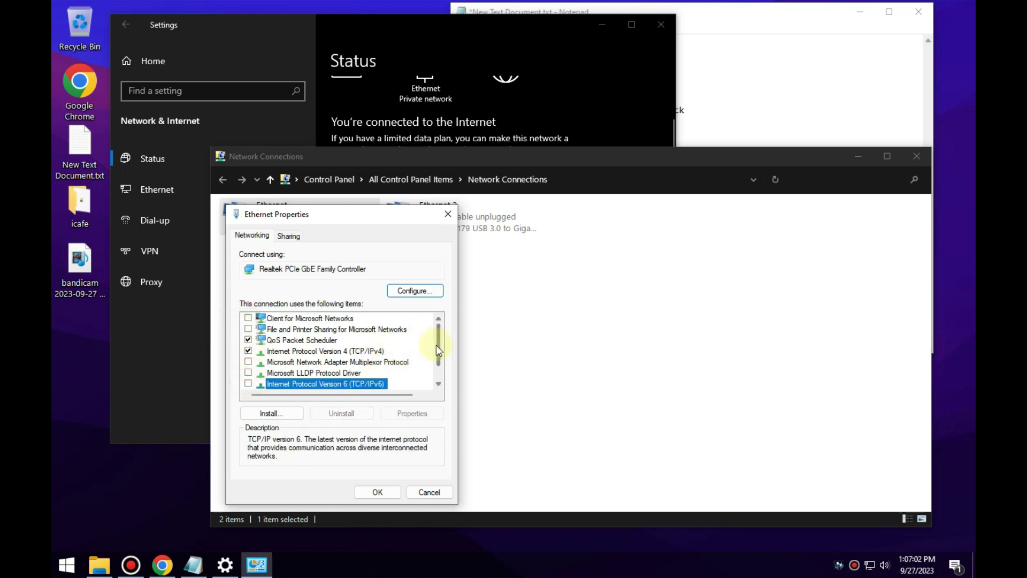
{"action": "left_click_drag", "start_coordinate": [435, 346], "coordinate": [440, 364]}
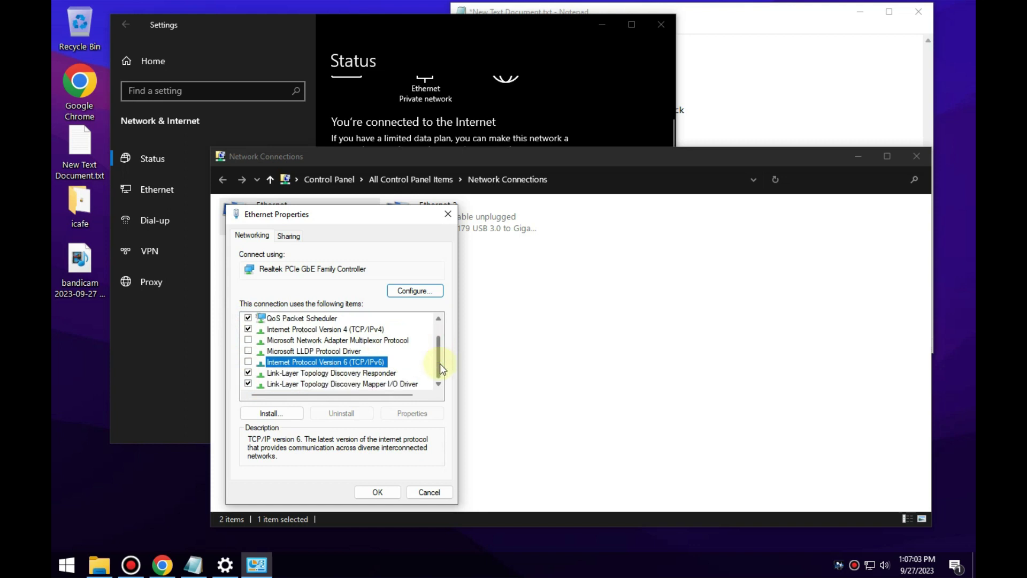
{"action": "left_click", "coordinate": [249, 373]}
{"action": "left_click", "coordinate": [248, 384]}
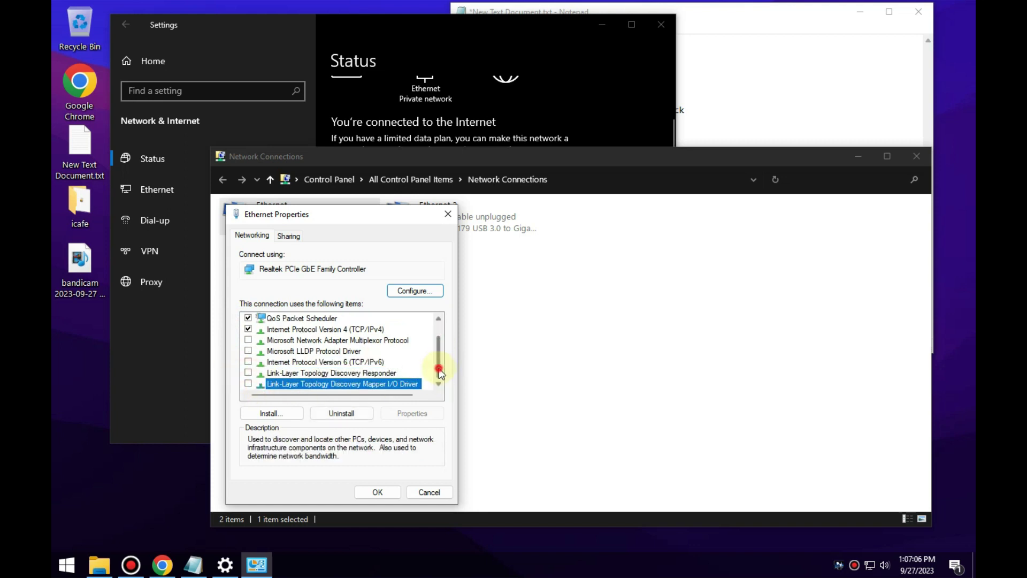
{"action": "left_click_drag", "start_coordinate": [440, 371], "coordinate": [444, 338]}
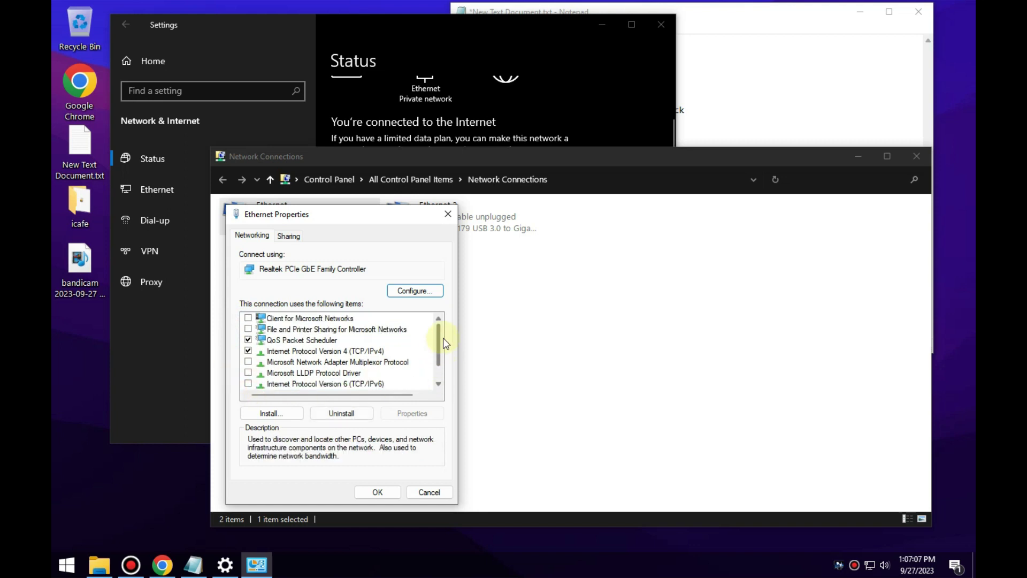
{"action": "left_click", "coordinate": [338, 352]}
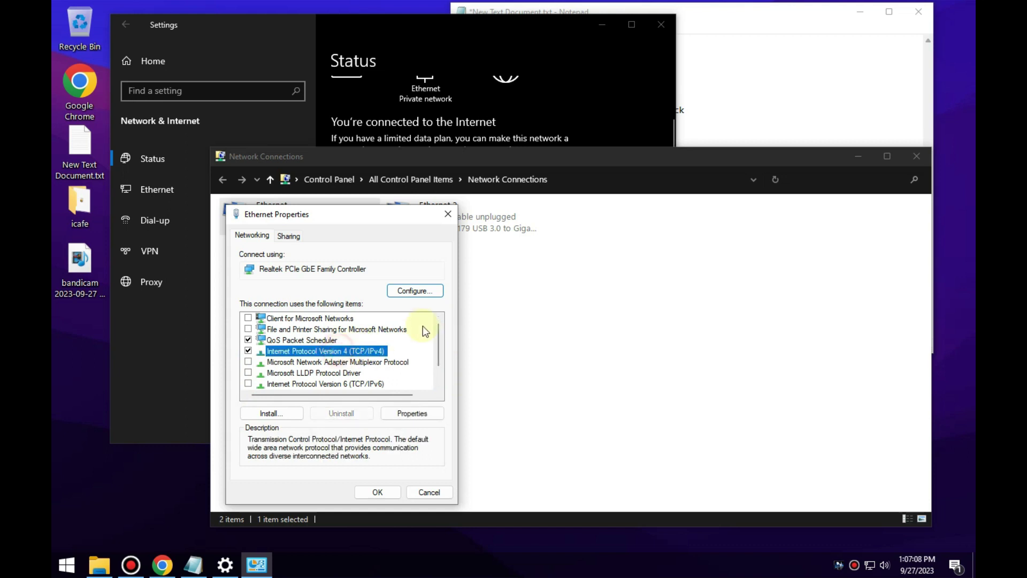
Set Ethernet's IPv4 to the static address 192.168.10.98 and close the adapter properties.
{"action": "left_click", "coordinate": [413, 413]}
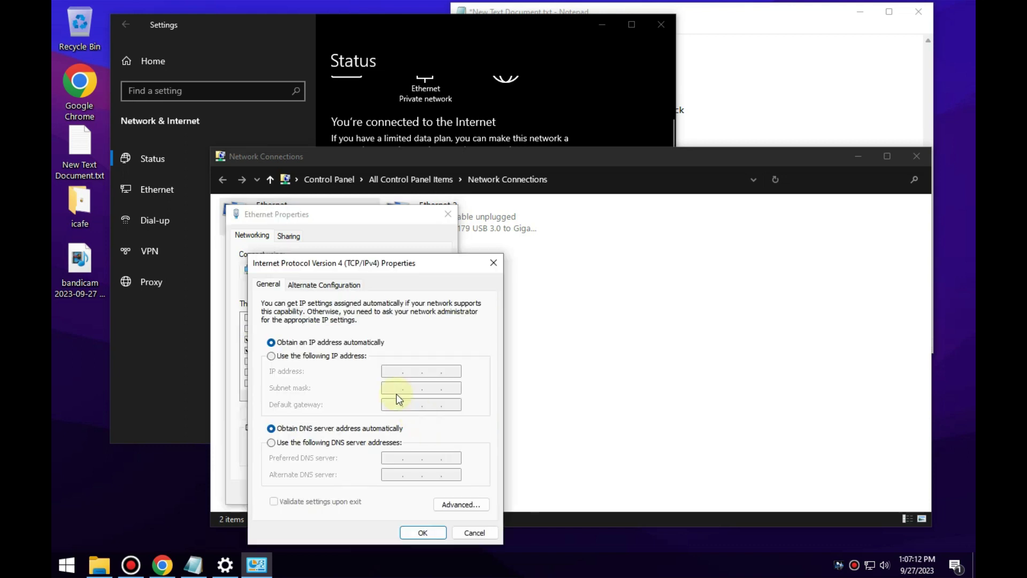
{"action": "left_click", "coordinate": [271, 356]}
{"action": "left_click", "coordinate": [390, 371]}
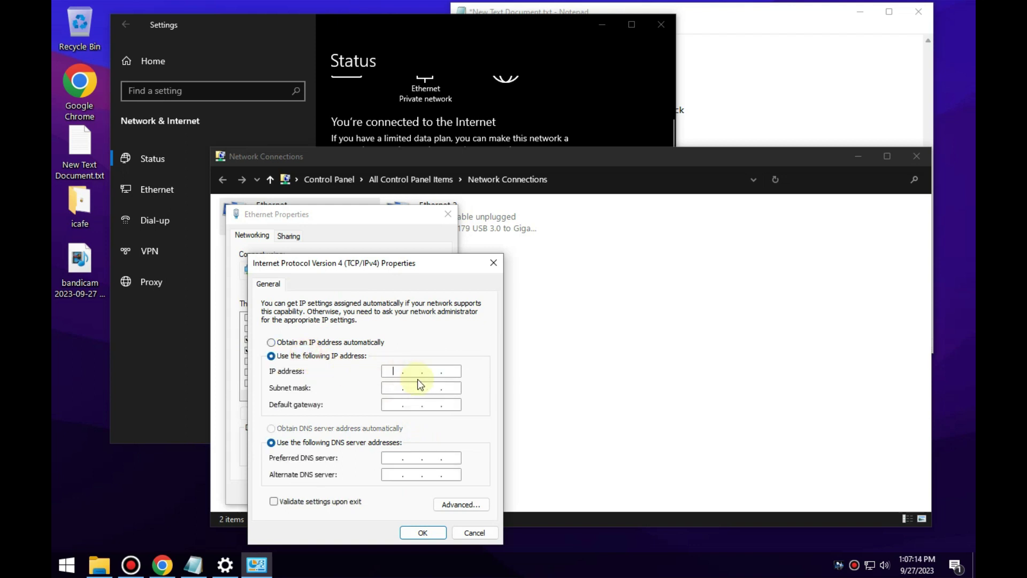
{"action": "type", "text": "192.168.10.98"}
{"action": "left_click", "coordinate": [423, 533]}
{"action": "left_click", "coordinate": [384, 495]}
{"action": "right_click", "coordinate": [275, 219]}
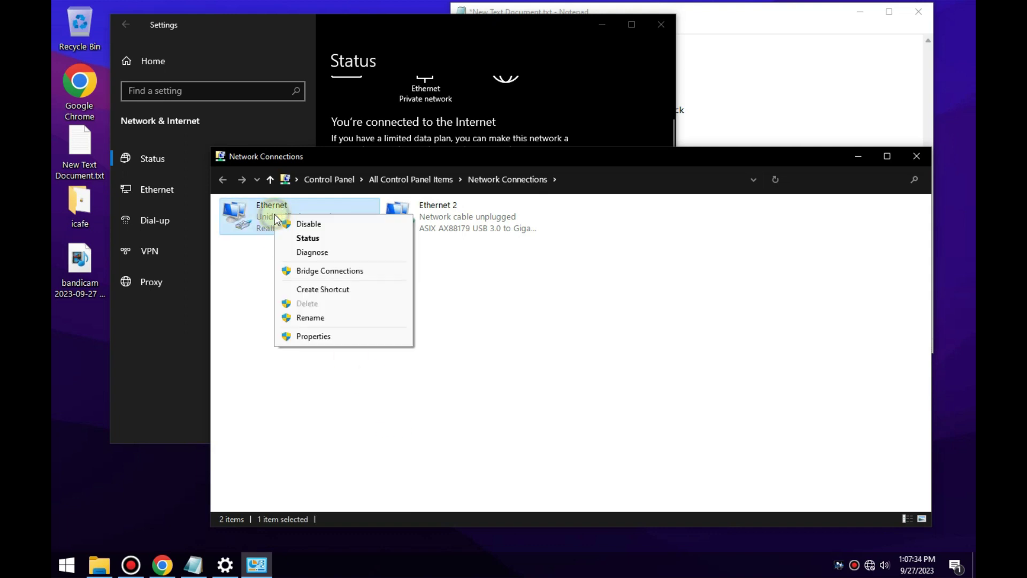
{"action": "left_click", "coordinate": [308, 239]}
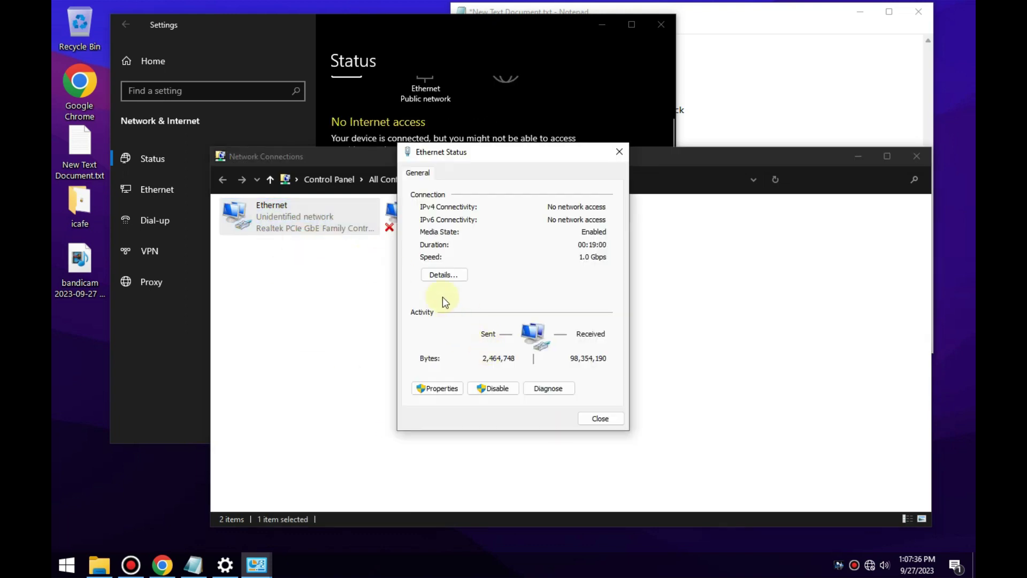
{"action": "left_click", "coordinate": [442, 275]}
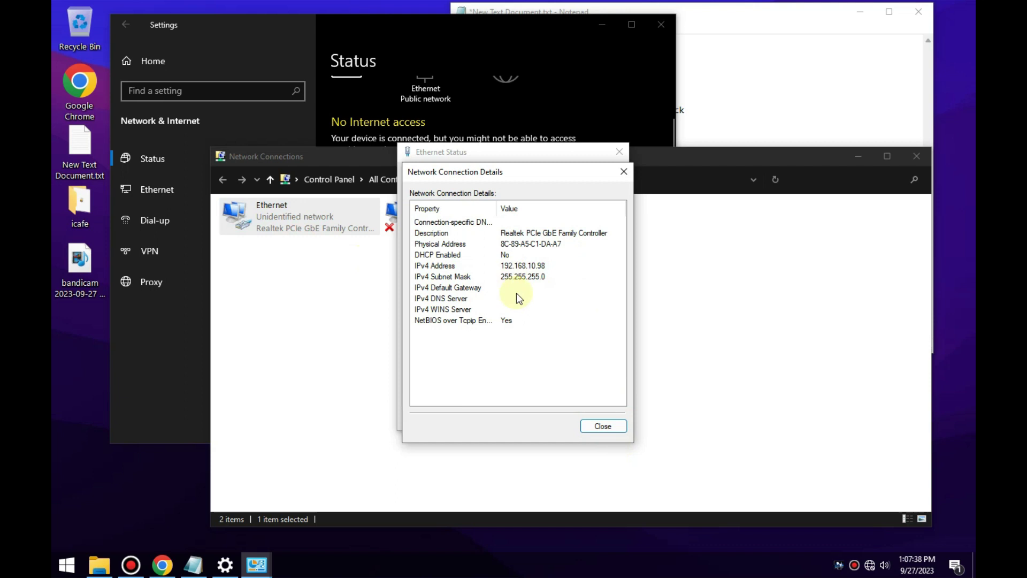
{"action": "left_click", "coordinate": [606, 425]}
{"action": "left_click", "coordinate": [603, 423]}
{"action": "left_click", "coordinate": [770, 274]}
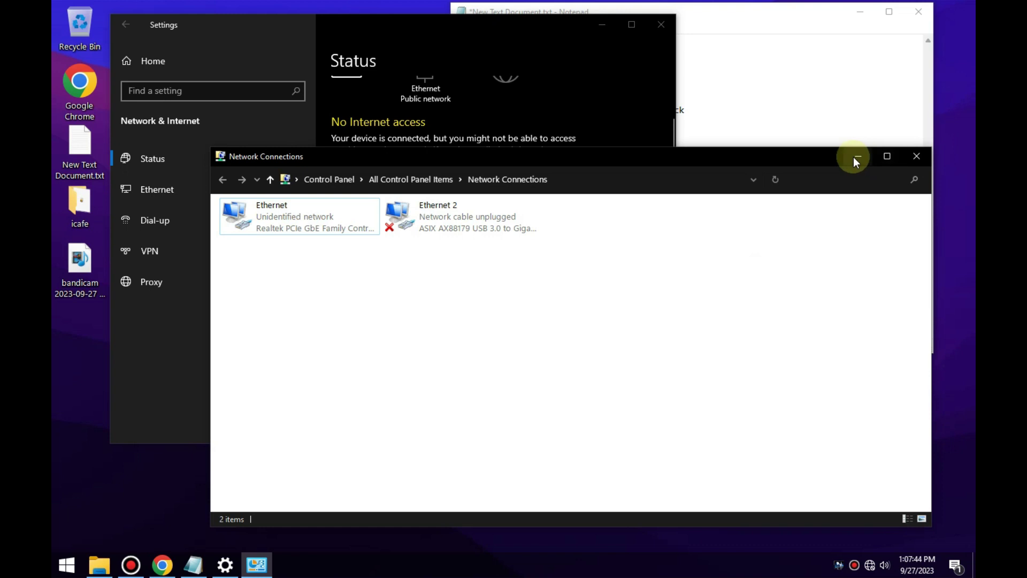
{"action": "left_click", "coordinate": [659, 29]}
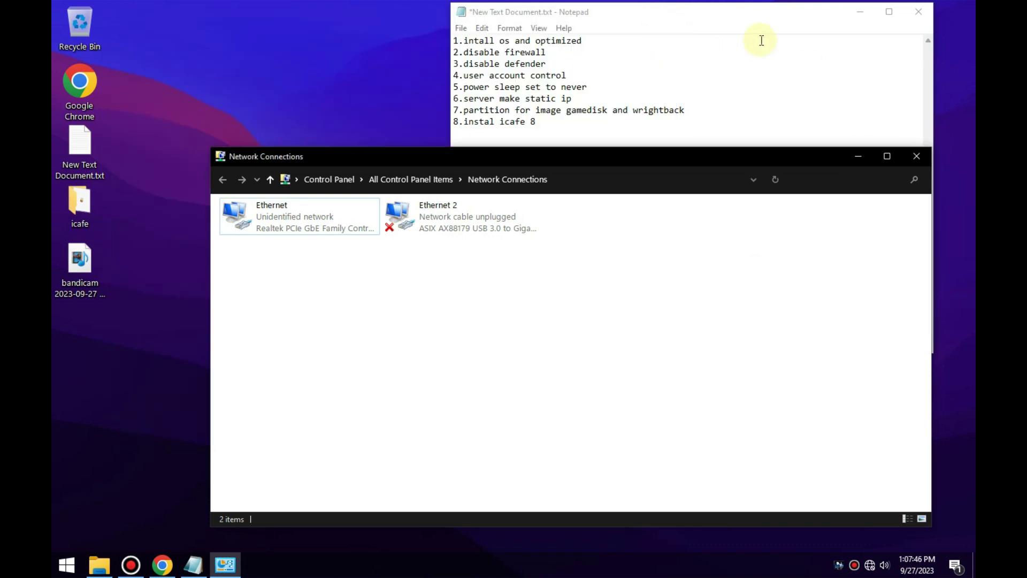
Bring the Notepad checklist to the front and highlight steps 7 and 8.
{"action": "left_click", "coordinate": [741, 16]}
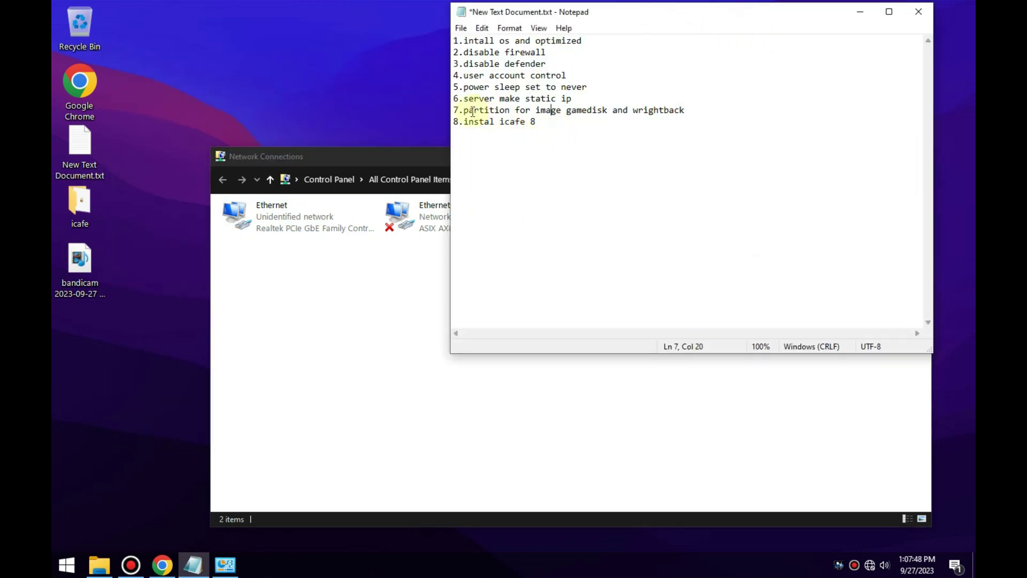
{"action": "left_click_drag", "start_coordinate": [463, 112], "coordinate": [583, 118]}
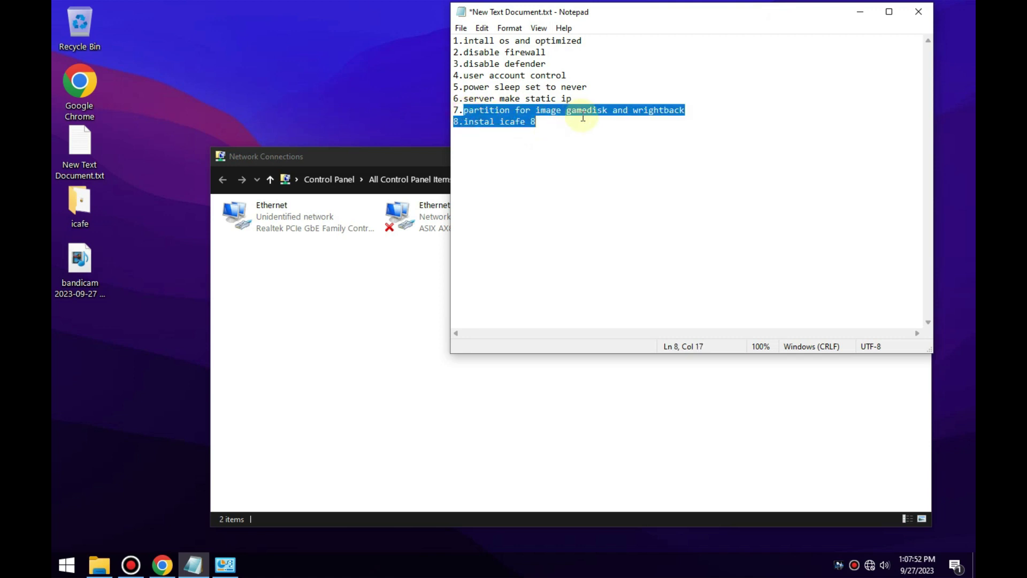
{"action": "left_click", "coordinate": [528, 117]}
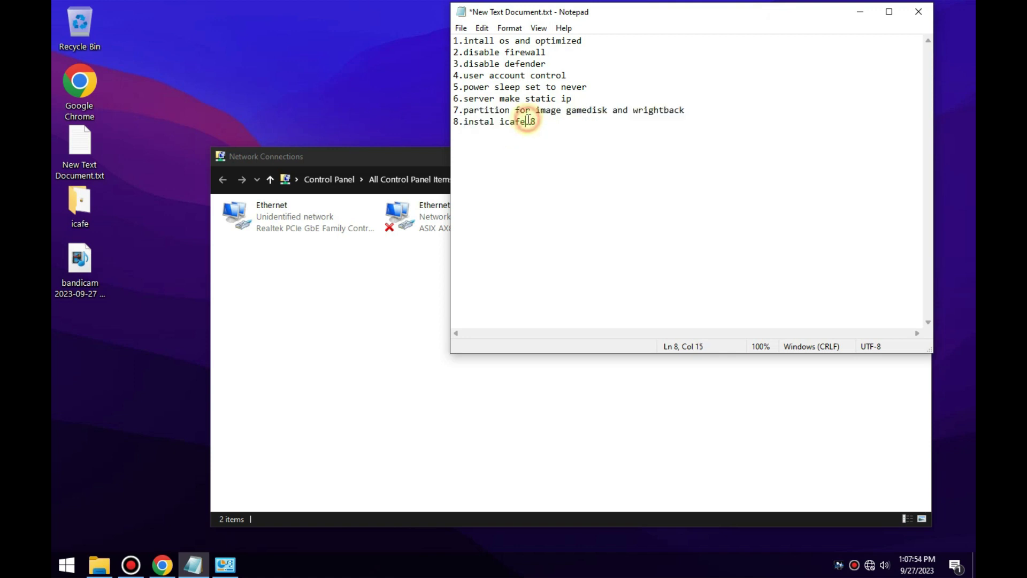
{"action": "left_click", "coordinate": [524, 113]}
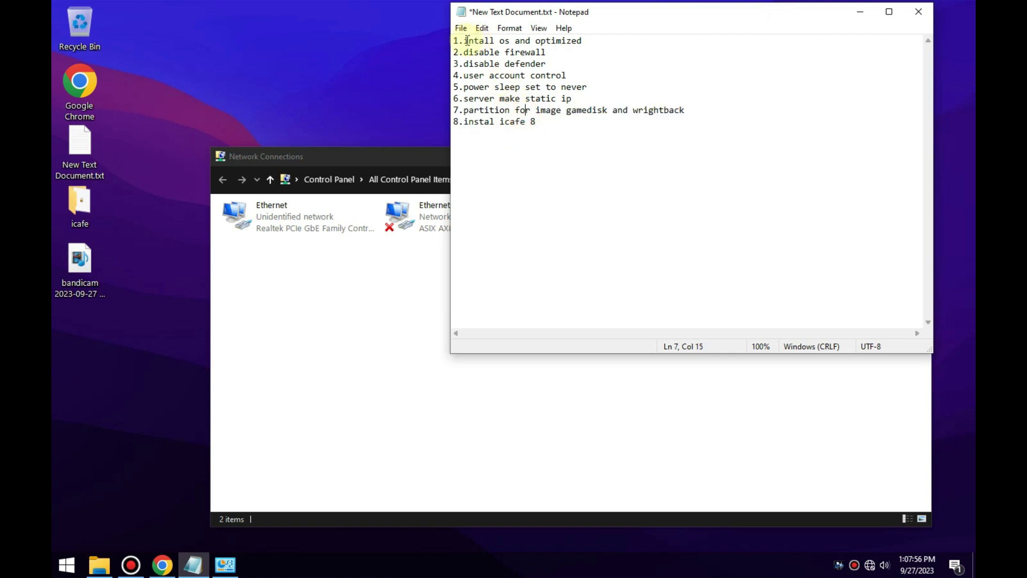
Review the checklist by highlighting steps 1–5, then steps 6–8, then steps 7–8.
{"action": "left_click_drag", "start_coordinate": [465, 40], "coordinate": [604, 93]}
{"action": "left_click_drag", "start_coordinate": [463, 99], "coordinate": [550, 117]}
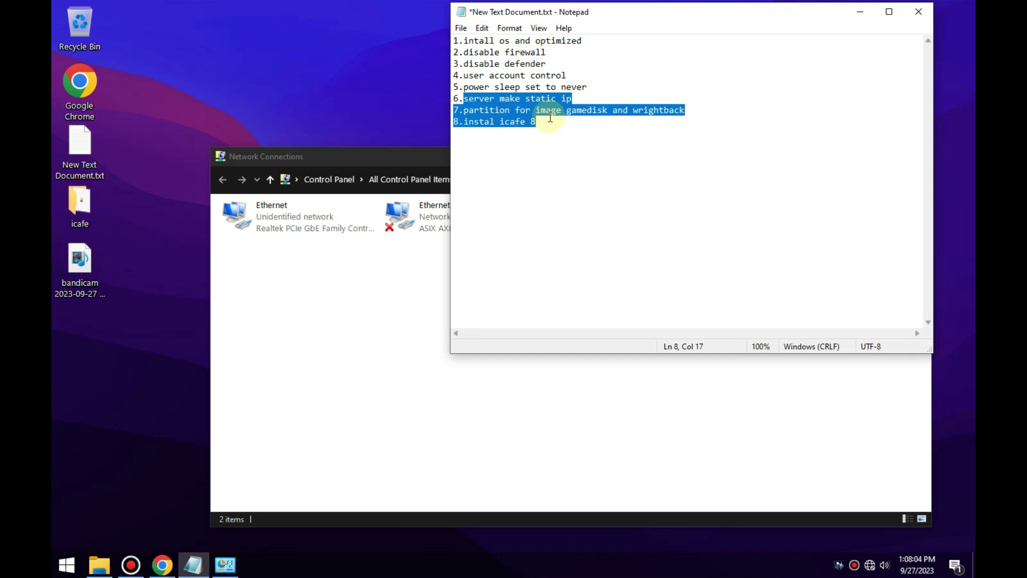
{"action": "left_click", "coordinate": [553, 107]}
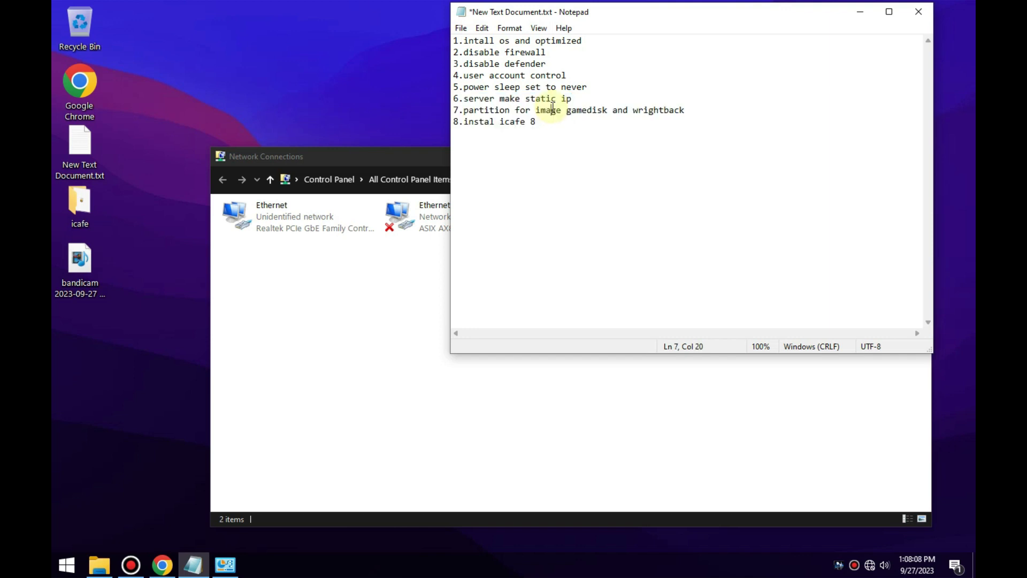
{"action": "left_click", "coordinate": [466, 111]}
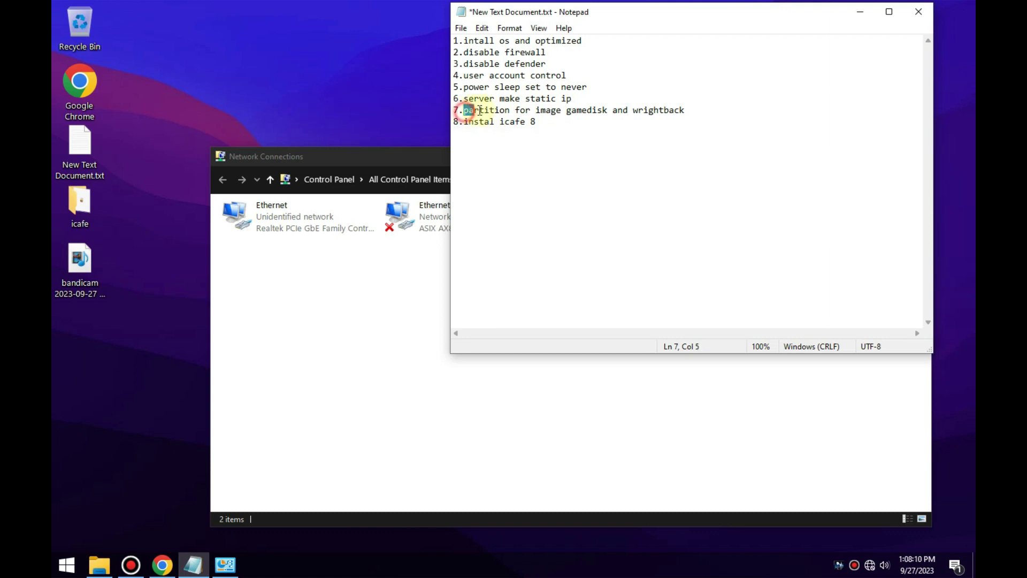
{"action": "left_click_drag", "start_coordinate": [476, 111], "coordinate": [586, 128]}
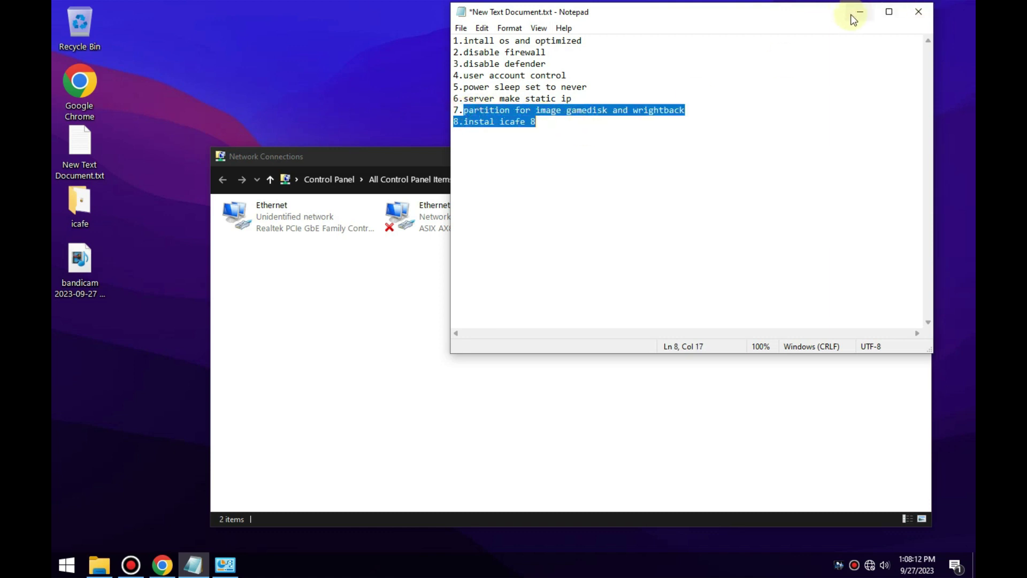
{"action": "left_click", "coordinate": [245, 83]}
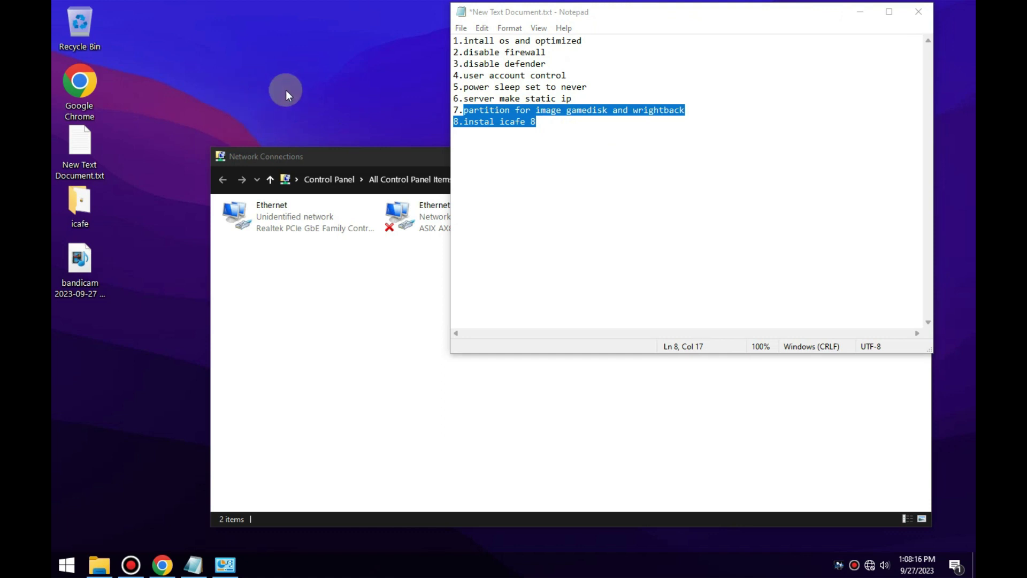
{"action": "left_click", "coordinate": [73, 552]}
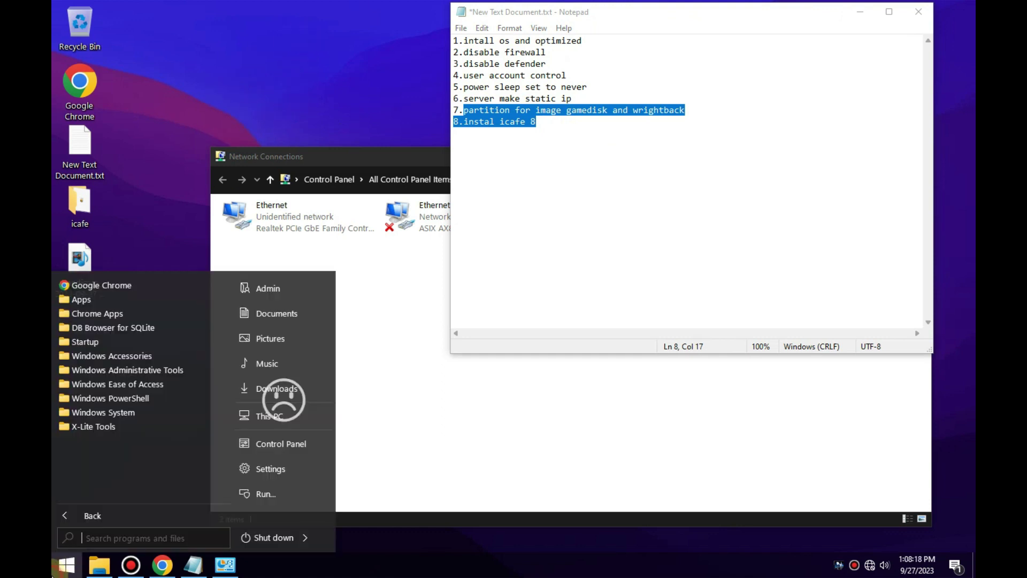
Open Computer Management from This PC and show Disk Management's disk map.
{"action": "right_click", "coordinate": [271, 410]}
{"action": "left_click", "coordinate": [312, 303]}
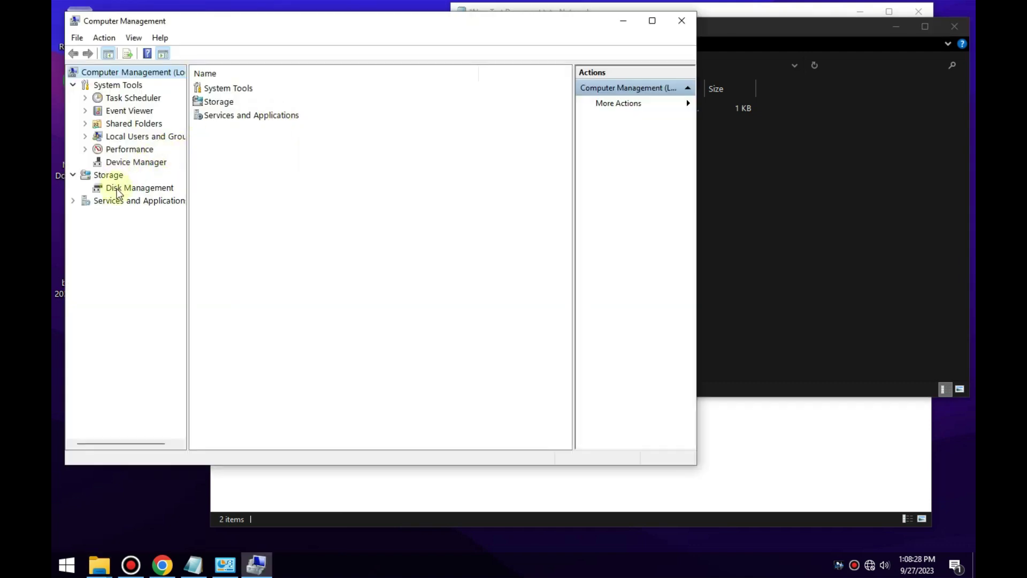
{"action": "left_click", "coordinate": [118, 188]}
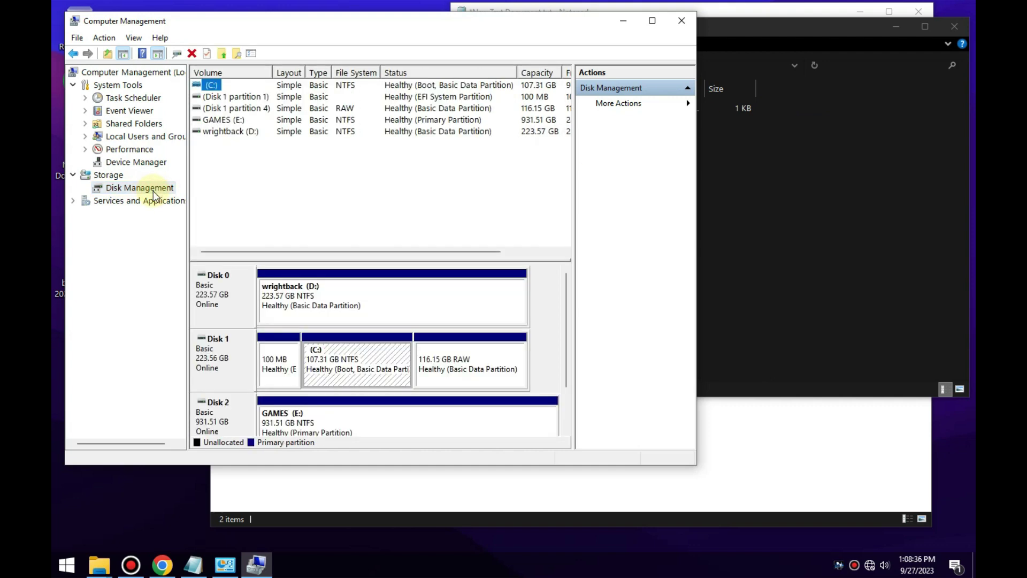
{"action": "mouse_move", "coordinate": [564, 306]}
{"action": "left_mouse_down"}
{"action": "mouse_move", "coordinate": [573, 360]}
{"action": "mouse_move", "coordinate": [573, 309]}
{"action": "left_mouse_up"}
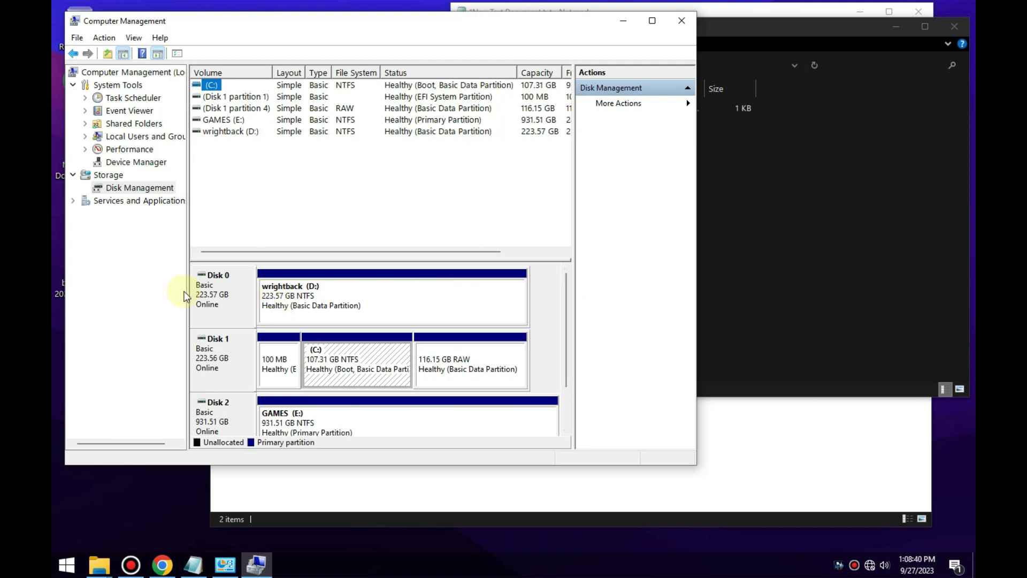
{"action": "mouse_move", "coordinate": [569, 306]}
{"action": "left_mouse_down"}
{"action": "mouse_move", "coordinate": [574, 355]}
{"action": "mouse_move", "coordinate": [567, 295]}
{"action": "left_mouse_up"}
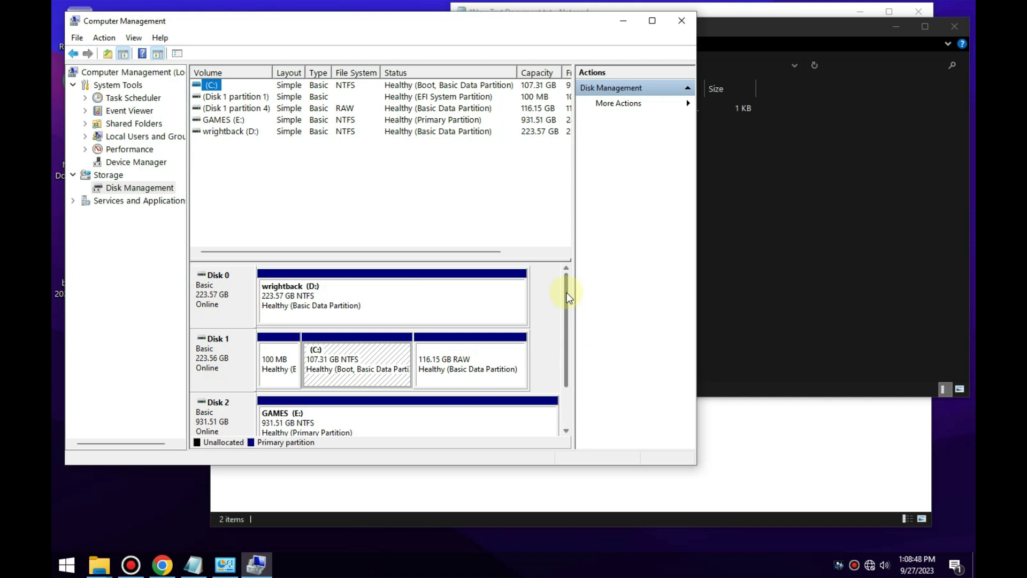
{"action": "scroll", "coordinate": [567, 292], "scroll_direction": "down", "scroll_amount": 3}
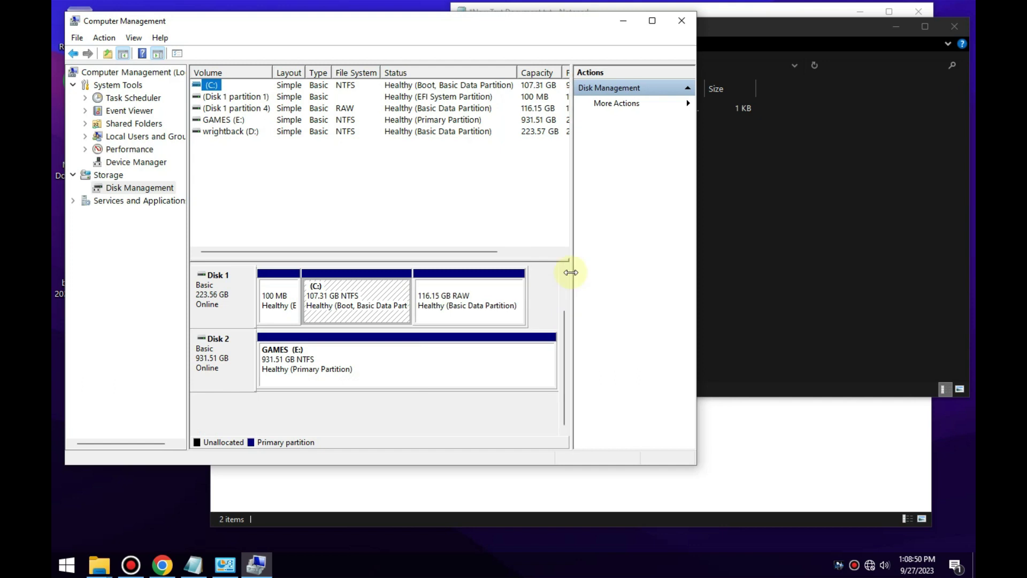
{"action": "left_click_drag", "start_coordinate": [566, 333], "coordinate": [573, 292]}
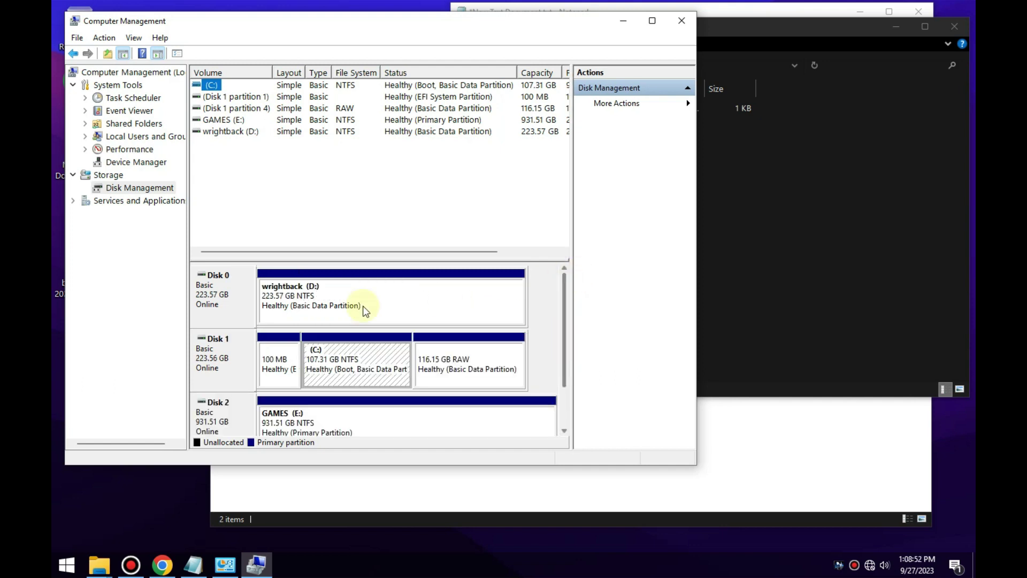
Inspect the wrightback (D:), 116.15 GB RAW, C: and GAMES (E:) partitions in turn.
{"action": "left_click", "coordinate": [399, 302]}
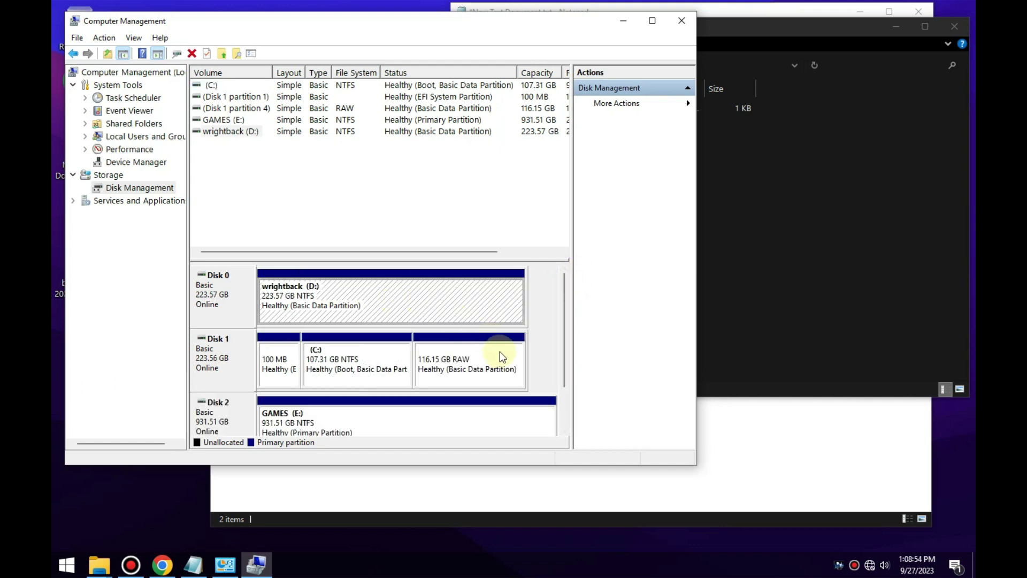
{"action": "left_click", "coordinate": [453, 370]}
{"action": "left_click", "coordinate": [377, 368]}
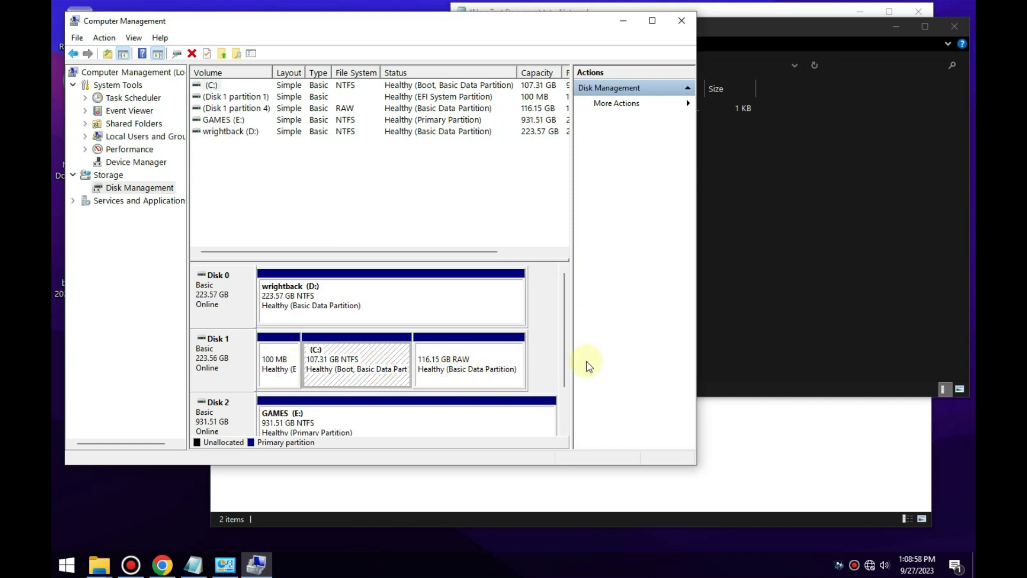
{"action": "left_click_drag", "start_coordinate": [561, 326], "coordinate": [558, 363]}
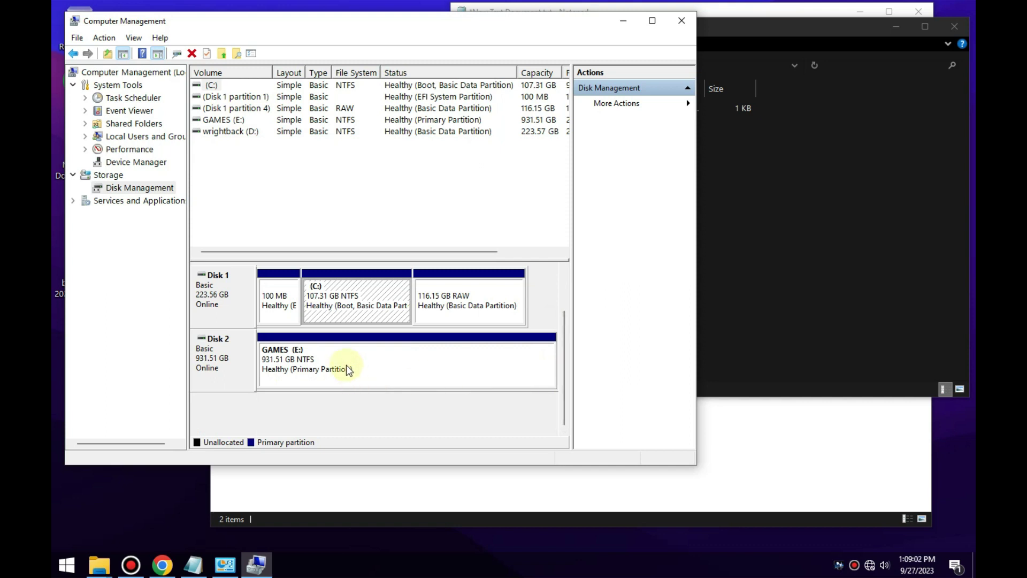
{"action": "left_click", "coordinate": [346, 365]}
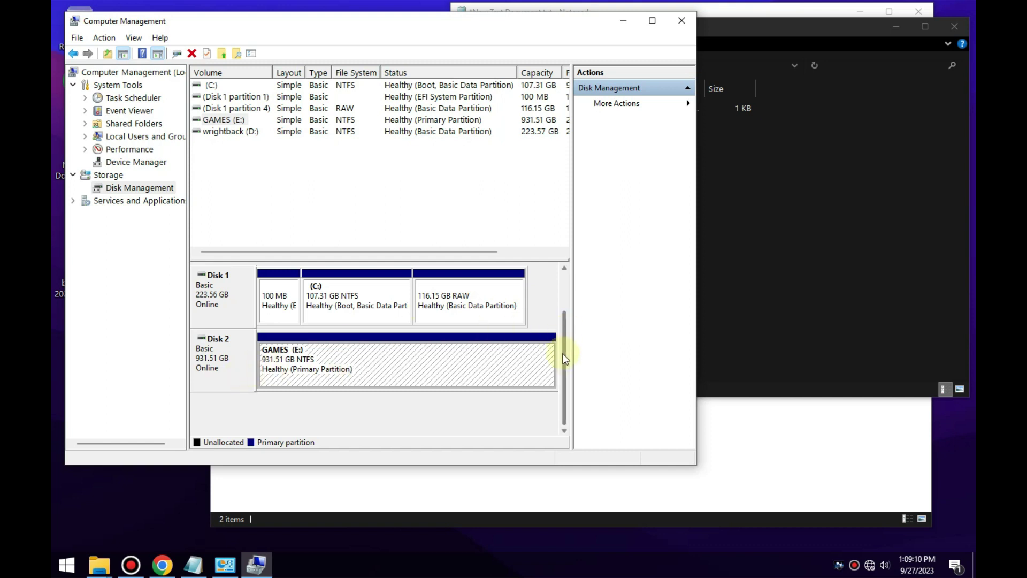
{"action": "left_click_drag", "start_coordinate": [564, 358], "coordinate": [571, 304]}
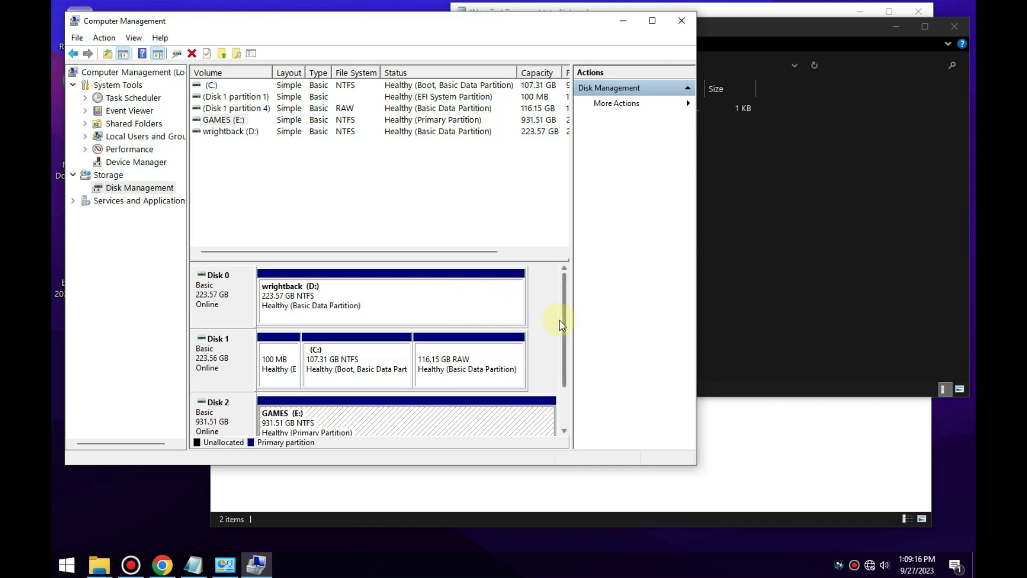
Format wrightback (D:) as NTFS with 32K allocation units, keeping its label, and accept the erase.
{"action": "left_click", "coordinate": [312, 296]}
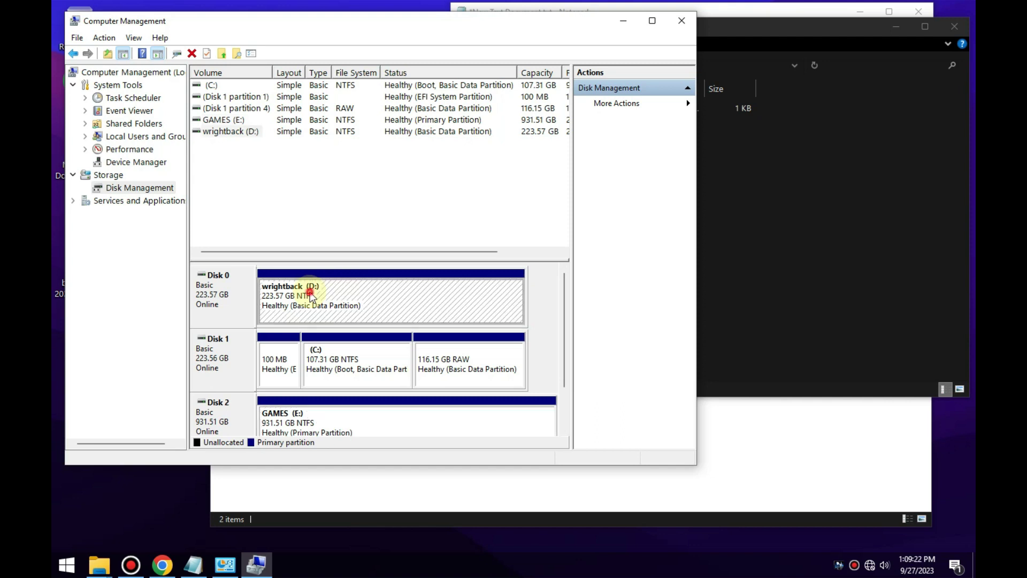
{"action": "right_click", "coordinate": [311, 295]}
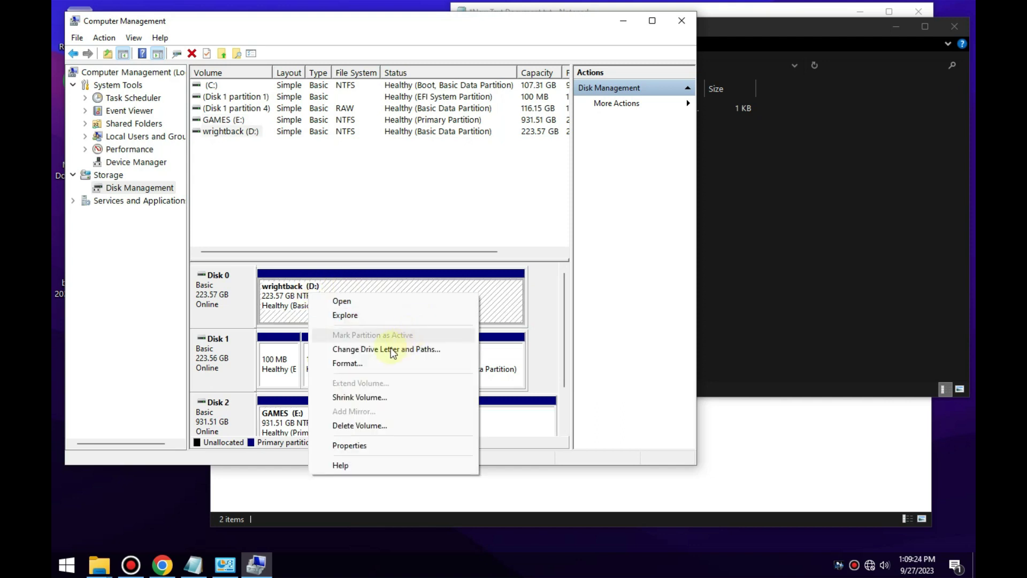
{"action": "left_click", "coordinate": [350, 363]}
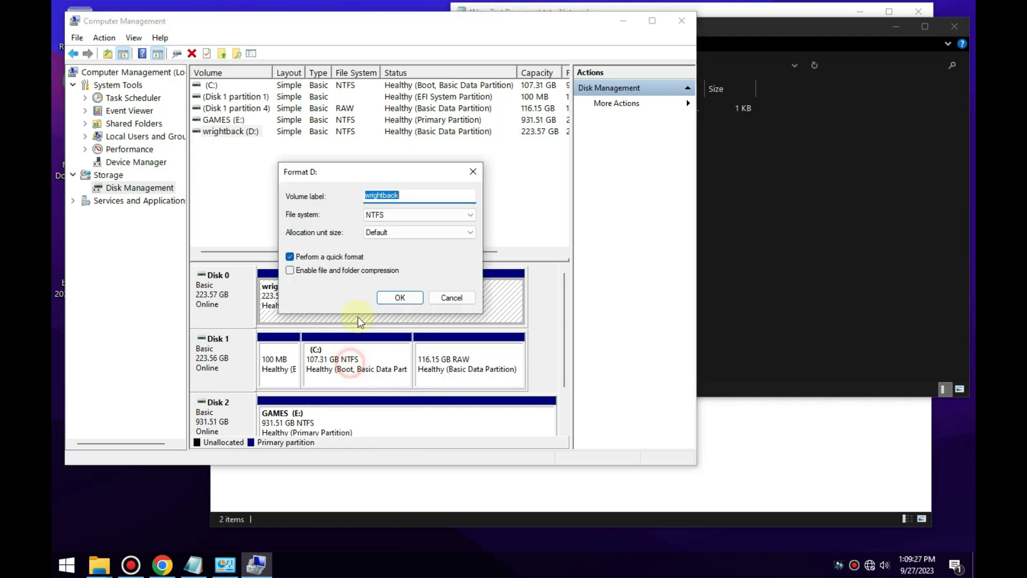
{"action": "left_click", "coordinate": [417, 196]}
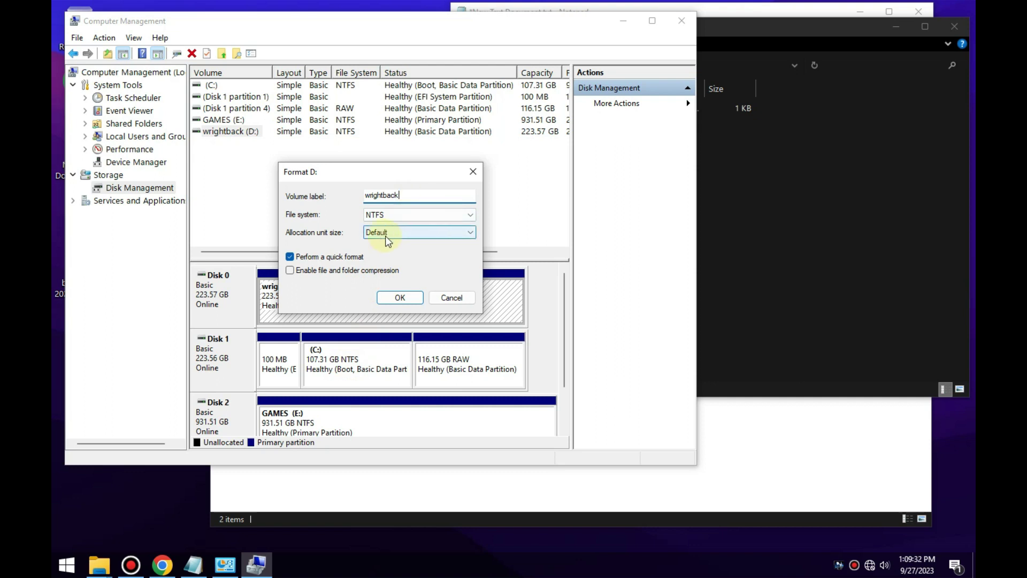
{"action": "left_click", "coordinate": [400, 236]}
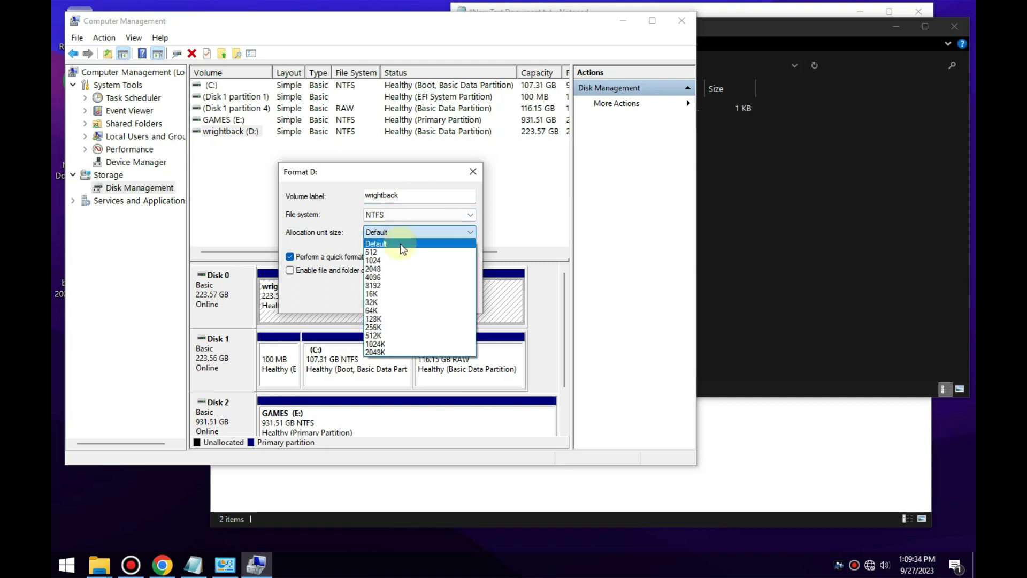
{"action": "left_click", "coordinate": [377, 302]}
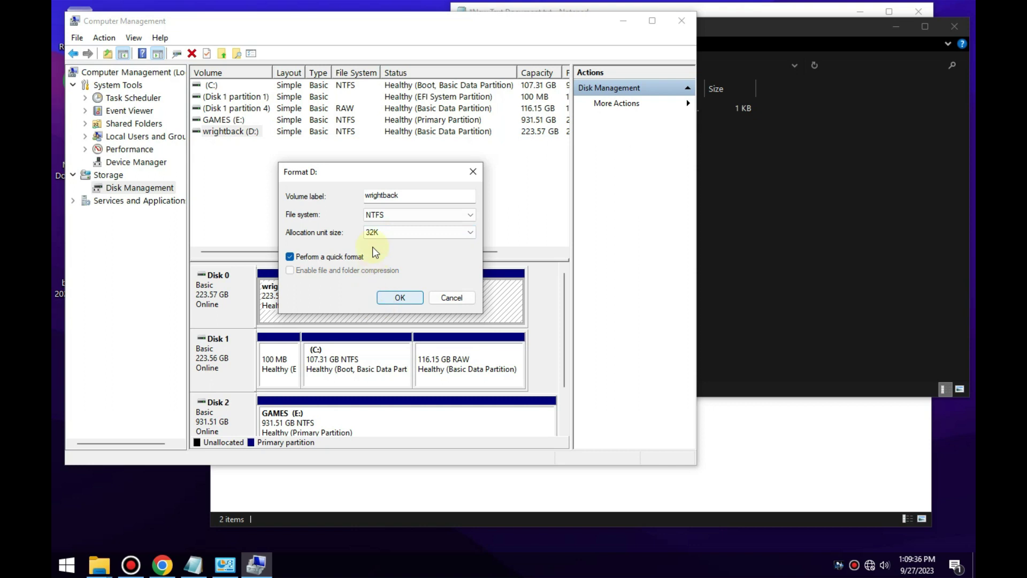
{"action": "left_click", "coordinate": [401, 299]}
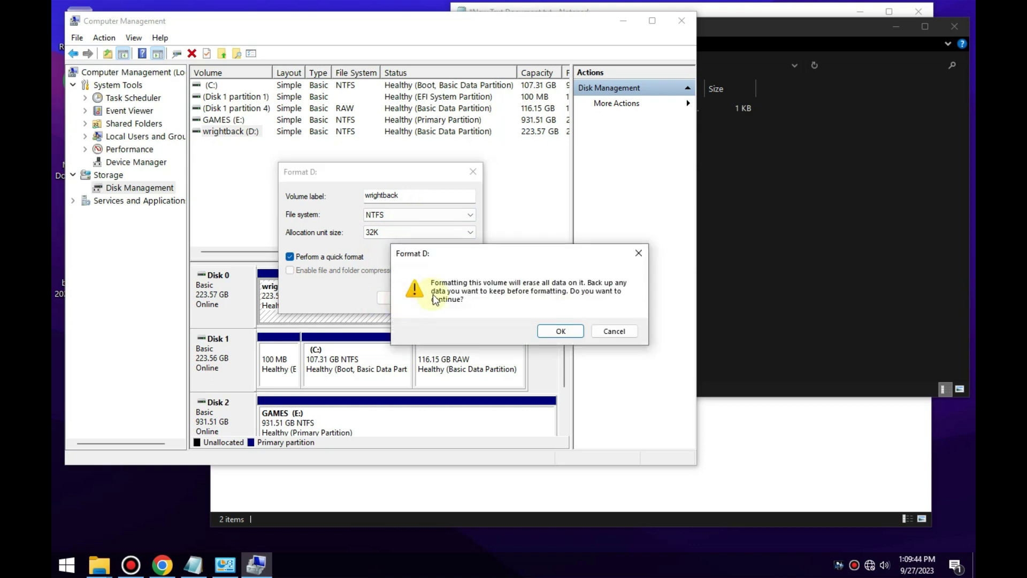
{"action": "left_click", "coordinate": [560, 331]}
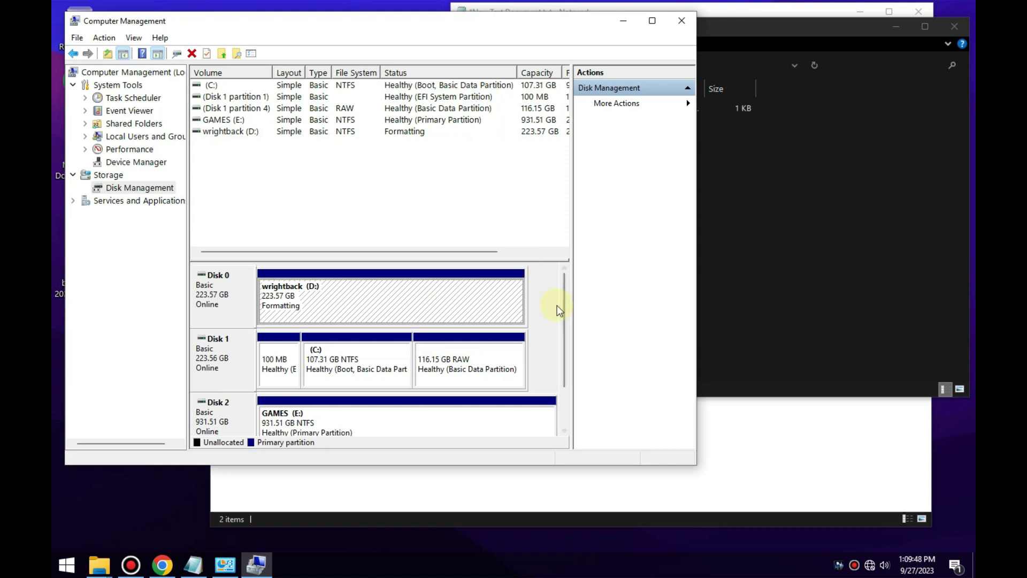
Compare the C: and 116.15 GB RAW partitions by selecting each in turn.
{"action": "left_click", "coordinate": [351, 365]}
{"action": "left_click", "coordinate": [454, 370]}
{"action": "left_click", "coordinate": [335, 369]}
{"action": "left_click", "coordinate": [447, 369]}
{"action": "left_click", "coordinate": [347, 371]}
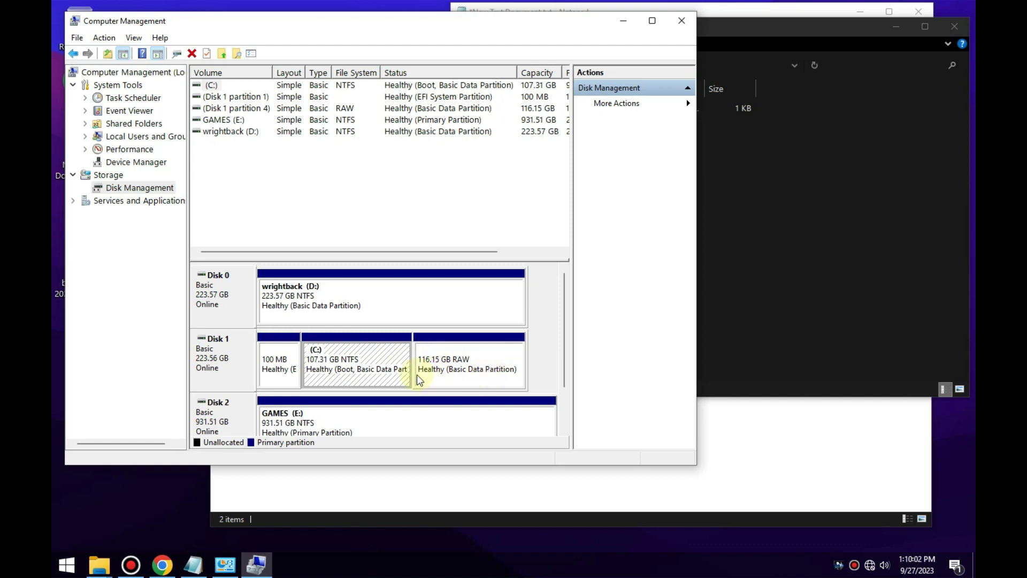
{"action": "left_click", "coordinate": [448, 367]}
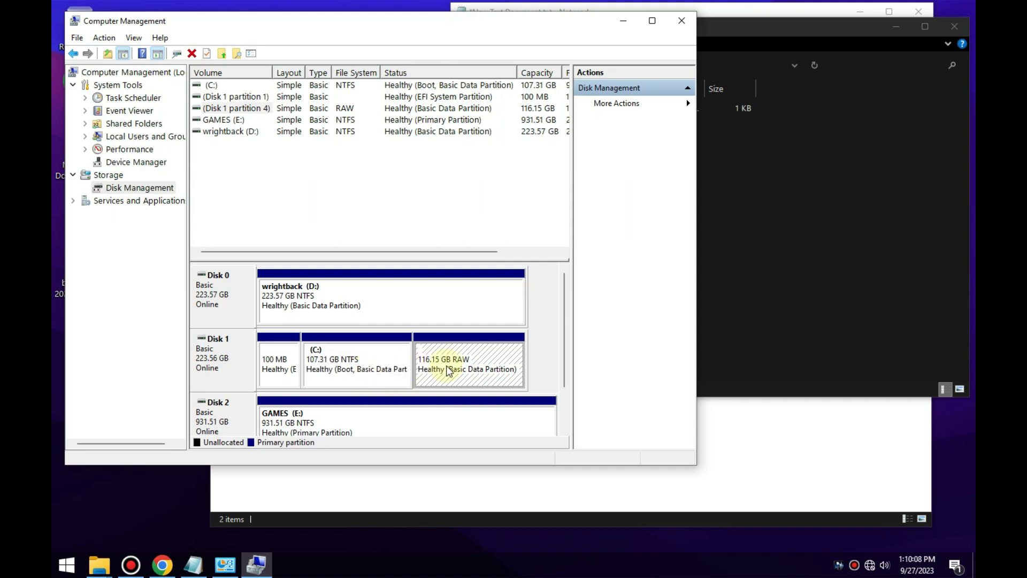
{"action": "left_click", "coordinate": [373, 358]}
{"action": "left_click", "coordinate": [461, 371]}
{"action": "left_click", "coordinate": [362, 370]}
{"action": "left_click", "coordinate": [456, 368]}
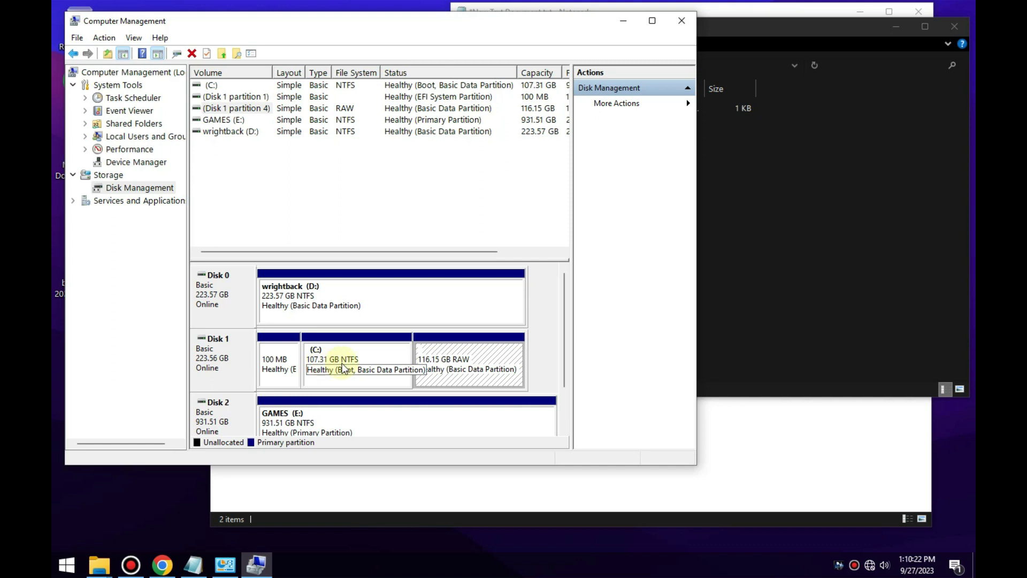
Add drive letter I to the 116.15 GB RAW partition.
{"action": "right_click", "coordinate": [454, 354]}
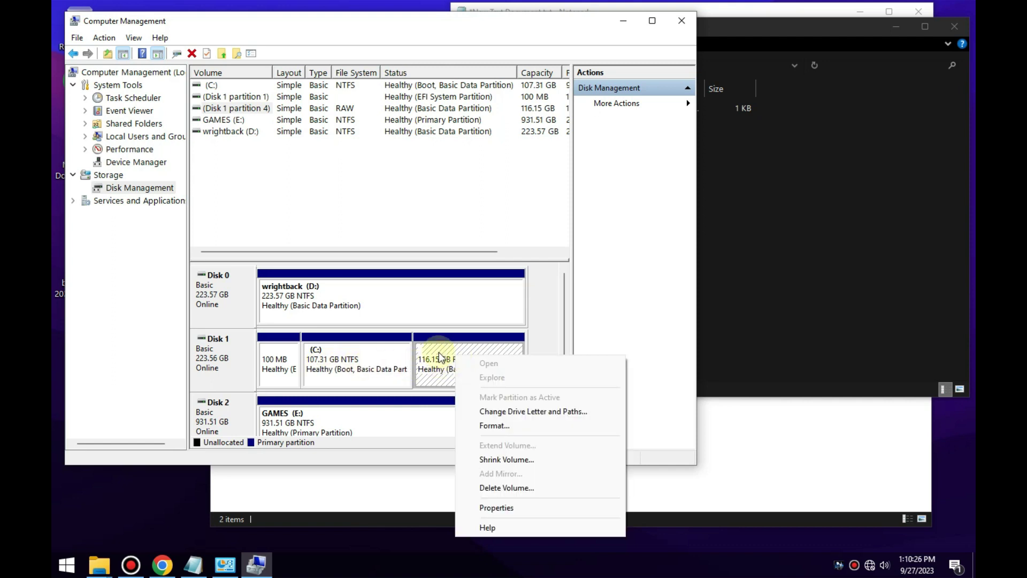
{"action": "right_click", "coordinate": [437, 352]}
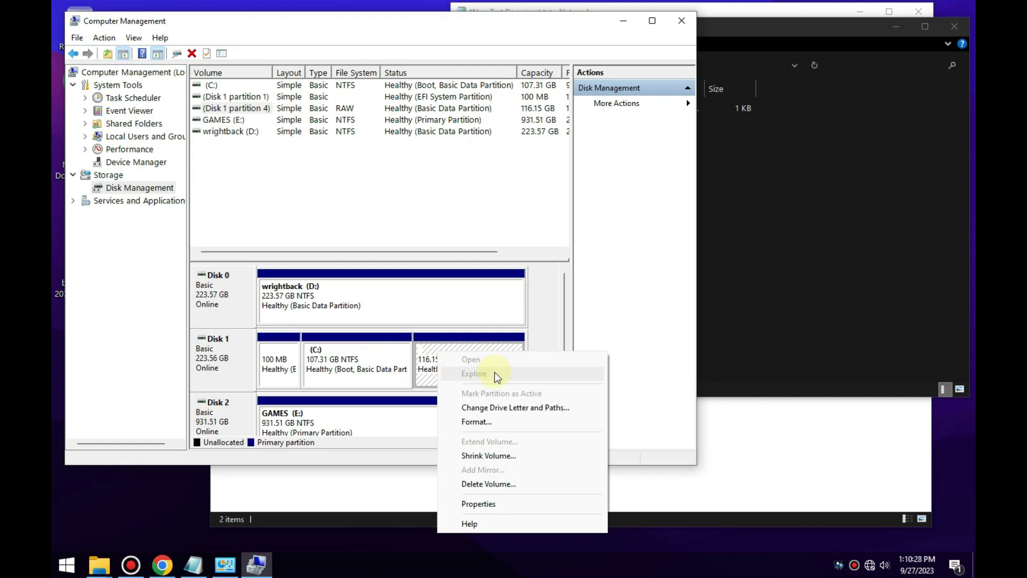
{"action": "left_click", "coordinate": [493, 409]}
{"action": "left_click", "coordinate": [290, 282]}
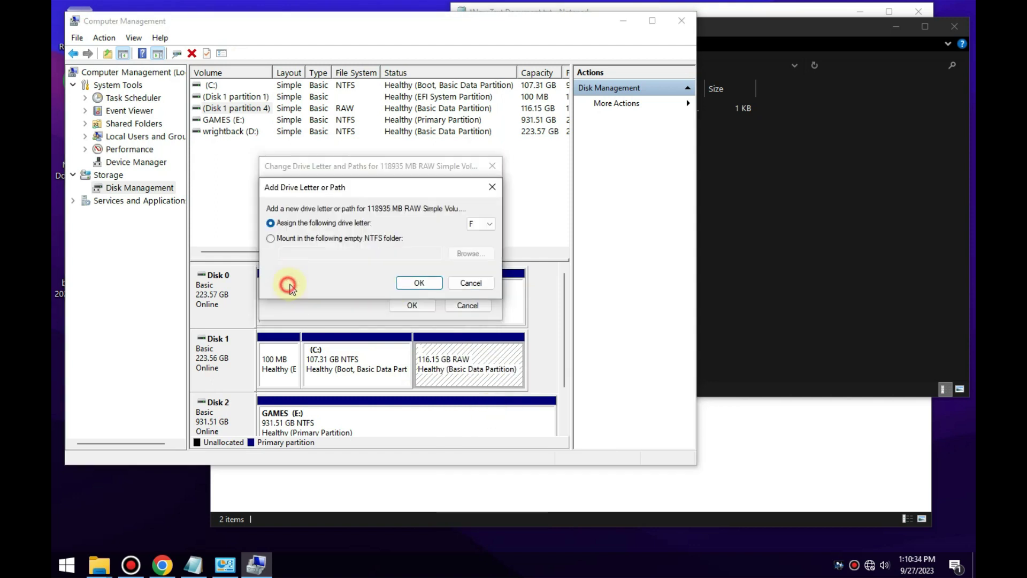
{"action": "left_click", "coordinate": [487, 224]}
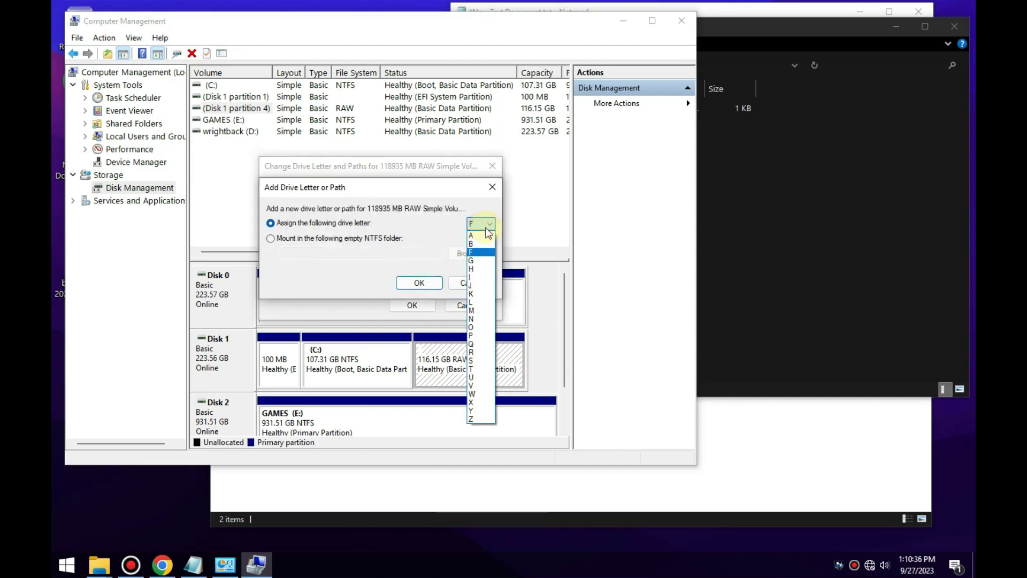
{"action": "left_click", "coordinate": [471, 277]}
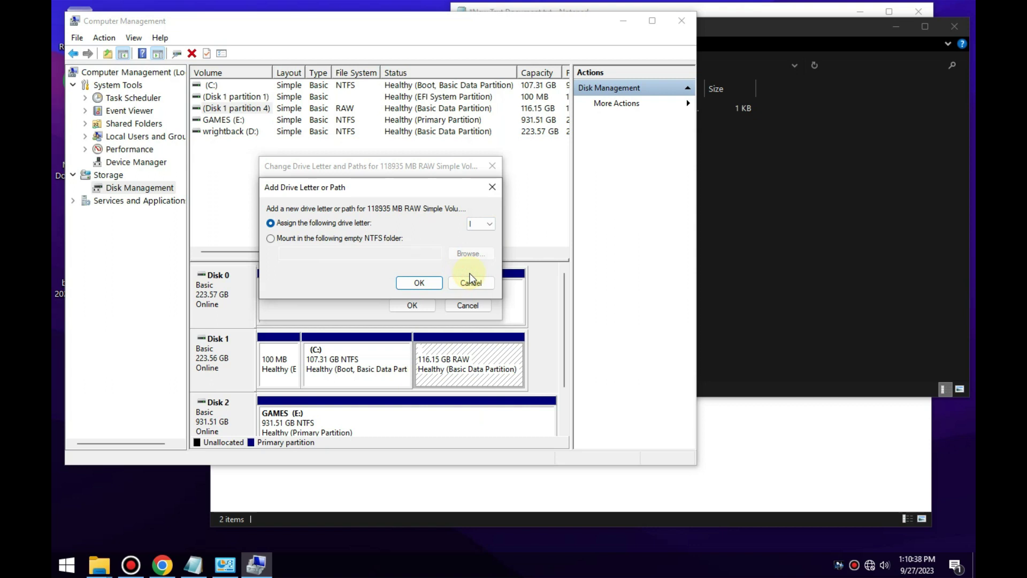
{"action": "left_click", "coordinate": [429, 281]}
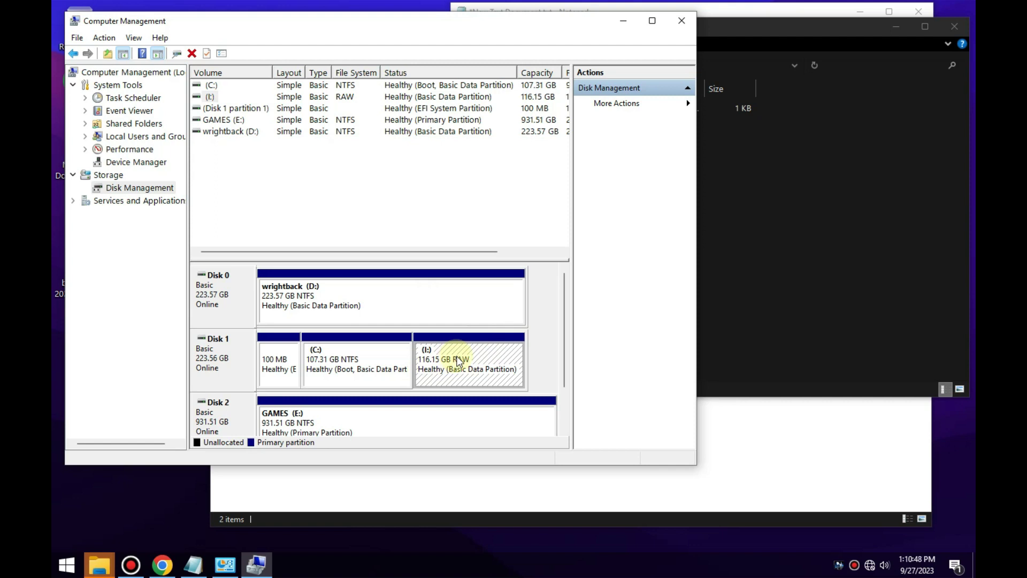
Format I: as NTFS labelled 'image' with 32K allocation units, accepting the erase warning.
{"action": "right_click", "coordinate": [456, 355]}
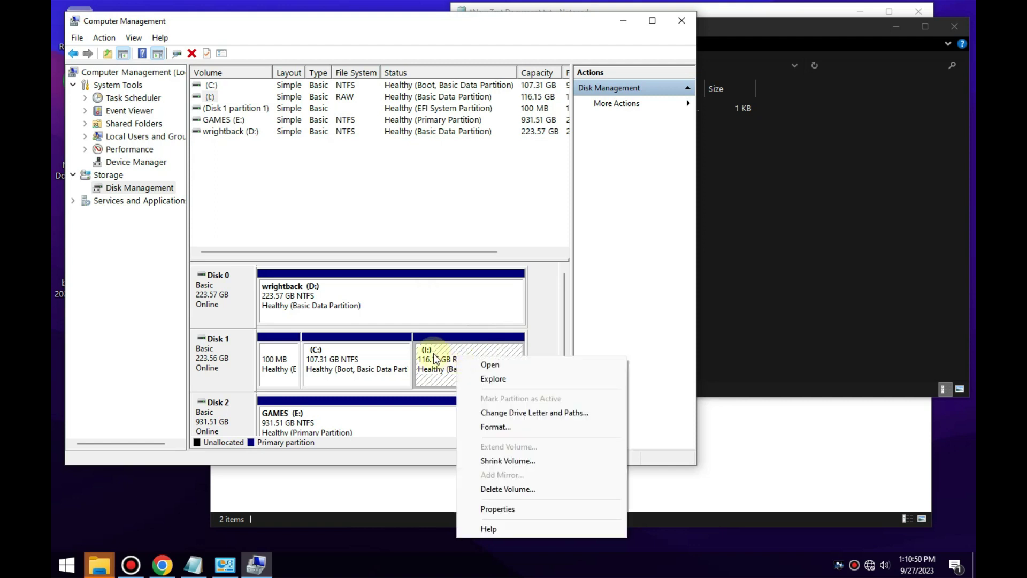
{"action": "right_click", "coordinate": [433, 354]}
{"action": "right_click", "coordinate": [426, 355]}
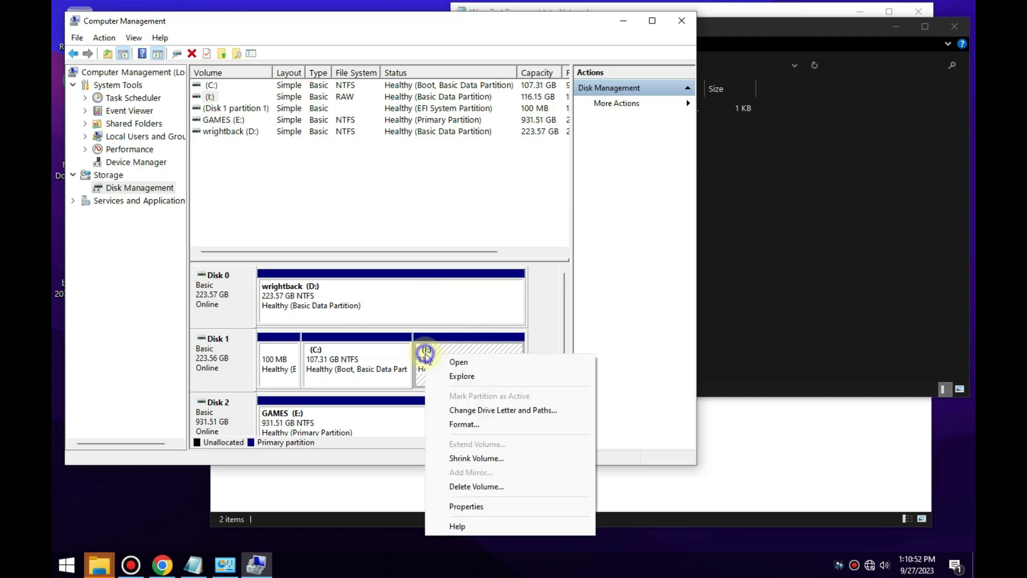
{"action": "left_click", "coordinate": [484, 428]}
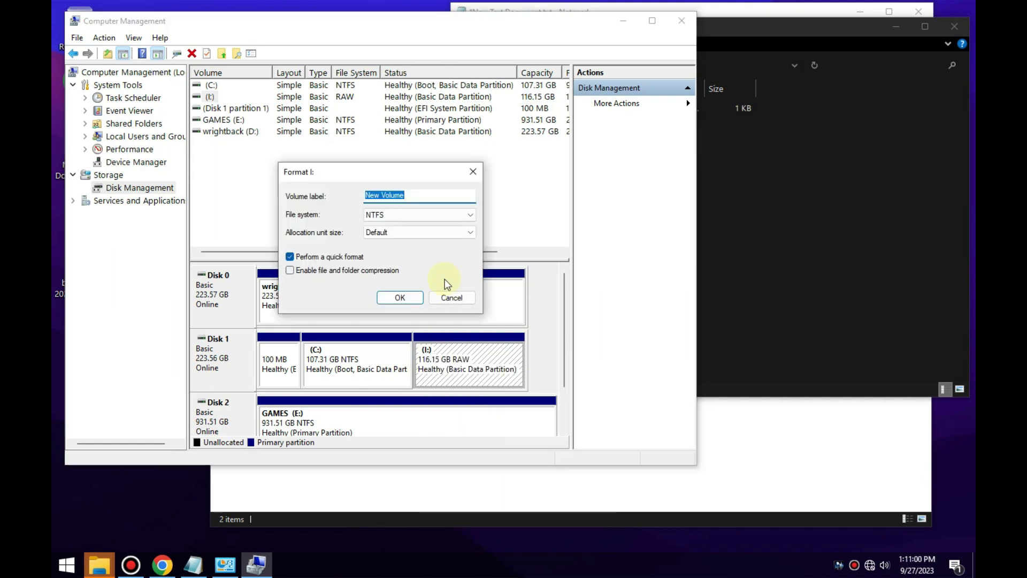
{"action": "type", "text": "image"}
{"action": "left_click", "coordinate": [427, 233]}
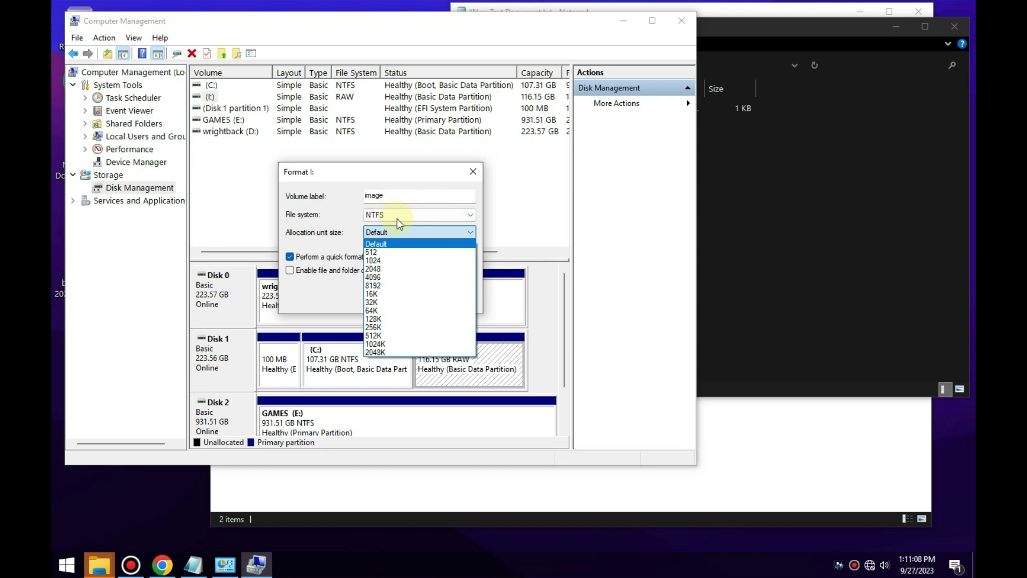
{"action": "left_click", "coordinate": [375, 301]}
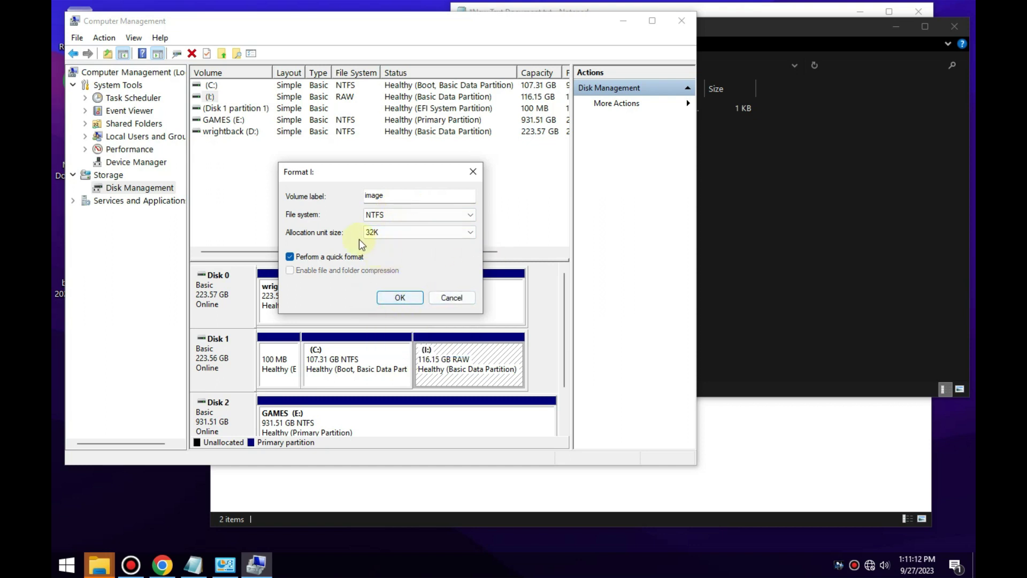
{"action": "left_click", "coordinate": [399, 298]}
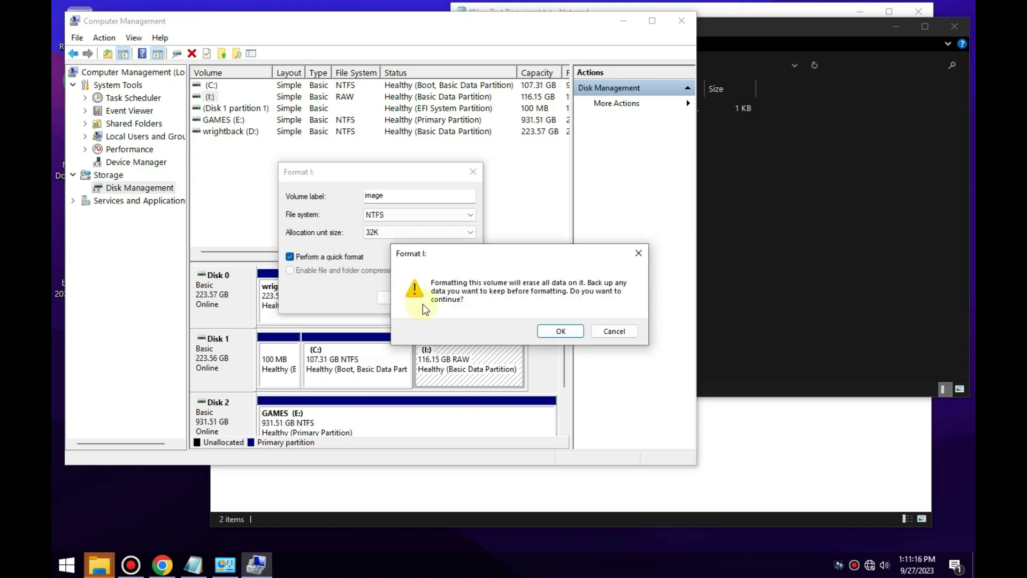
{"action": "left_click", "coordinate": [559, 331]}
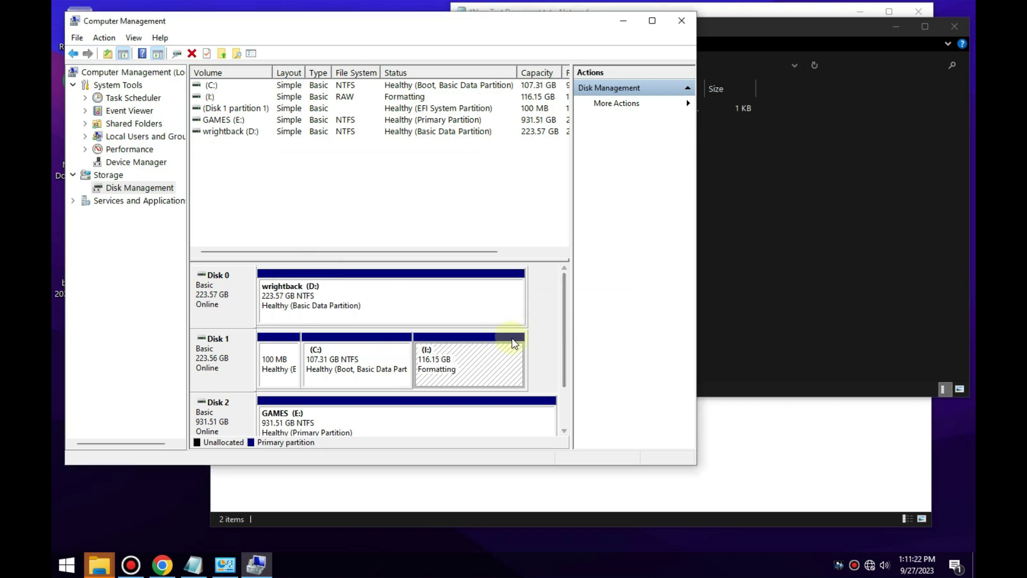
Scroll the disk map and select the GAMES (E:) partition.
{"action": "left_click_drag", "start_coordinate": [565, 323], "coordinate": [583, 374]}
{"action": "left_click", "coordinate": [351, 370]}
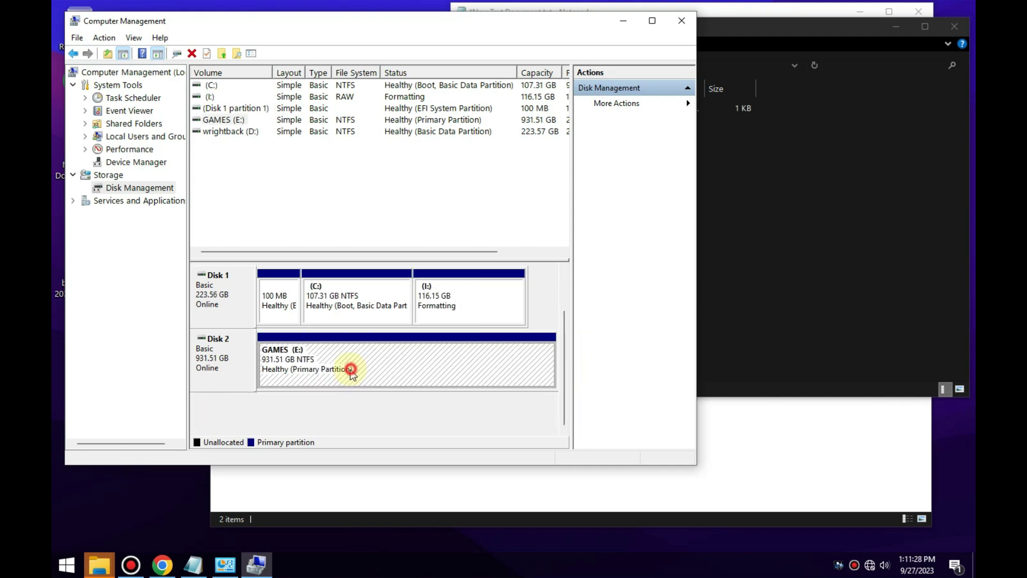
{"action": "mouse_move", "coordinate": [564, 359]}
{"action": "left_mouse_down"}
{"action": "mouse_move", "coordinate": [568, 326]}
{"action": "mouse_move", "coordinate": [566, 346]}
{"action": "left_mouse_up"}
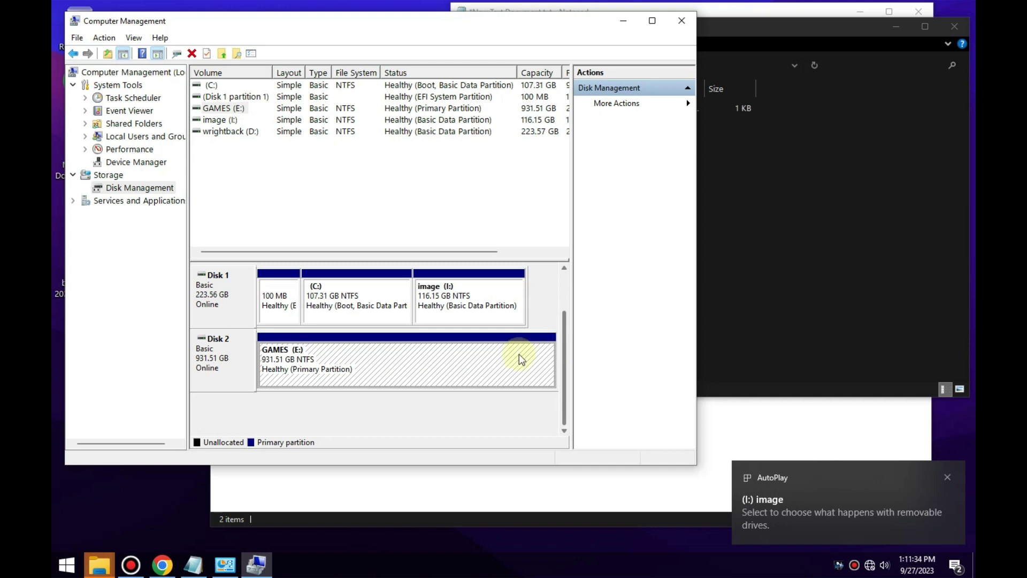
{"action": "key", "text": "super+e"}
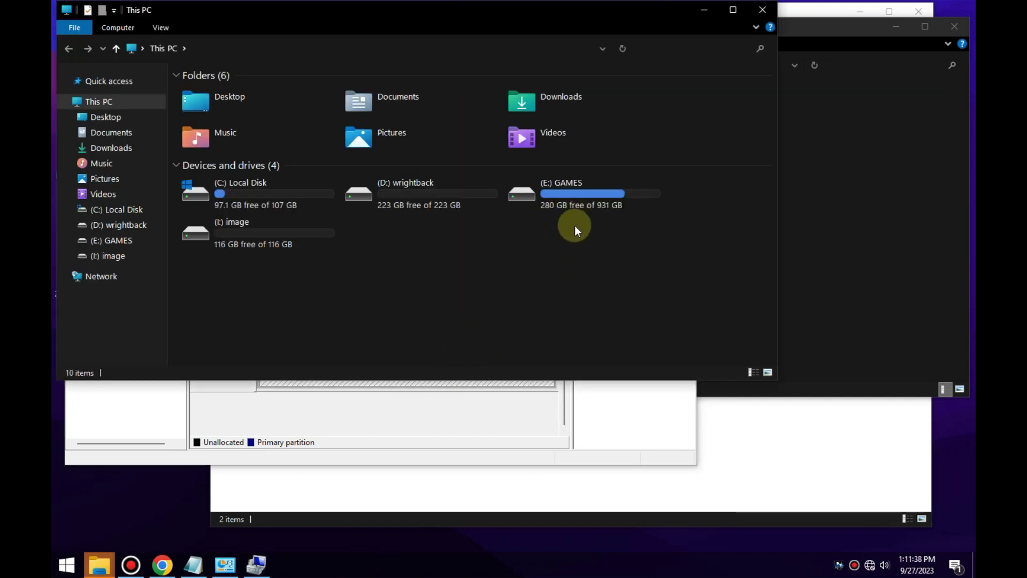
{"action": "left_click", "coordinate": [762, 14]}
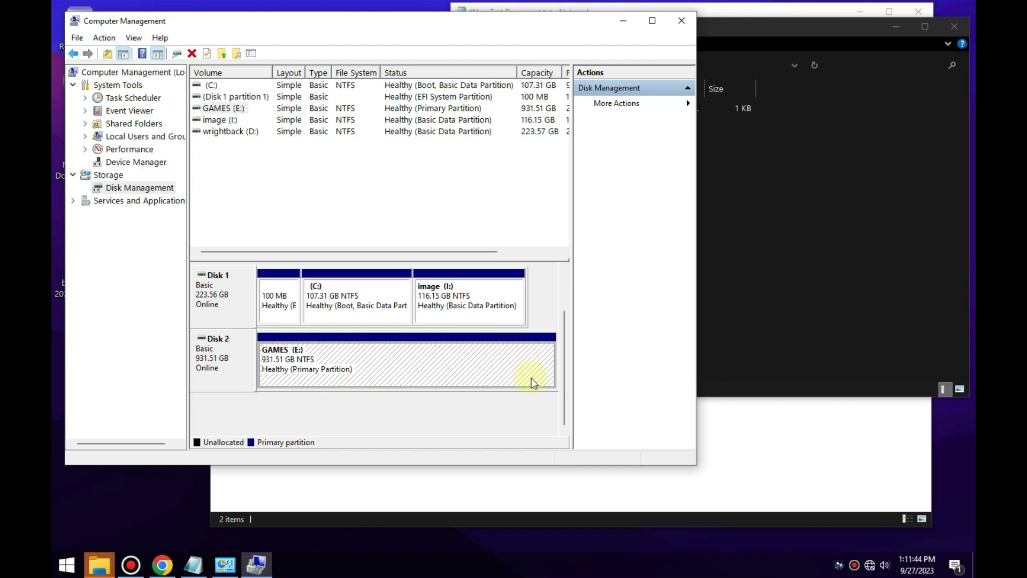
{"action": "mouse_move", "coordinate": [564, 381]}
{"action": "left_mouse_down"}
{"action": "mouse_move", "coordinate": [564, 350]}
{"action": "mouse_move", "coordinate": [557, 387]}
{"action": "left_mouse_up"}
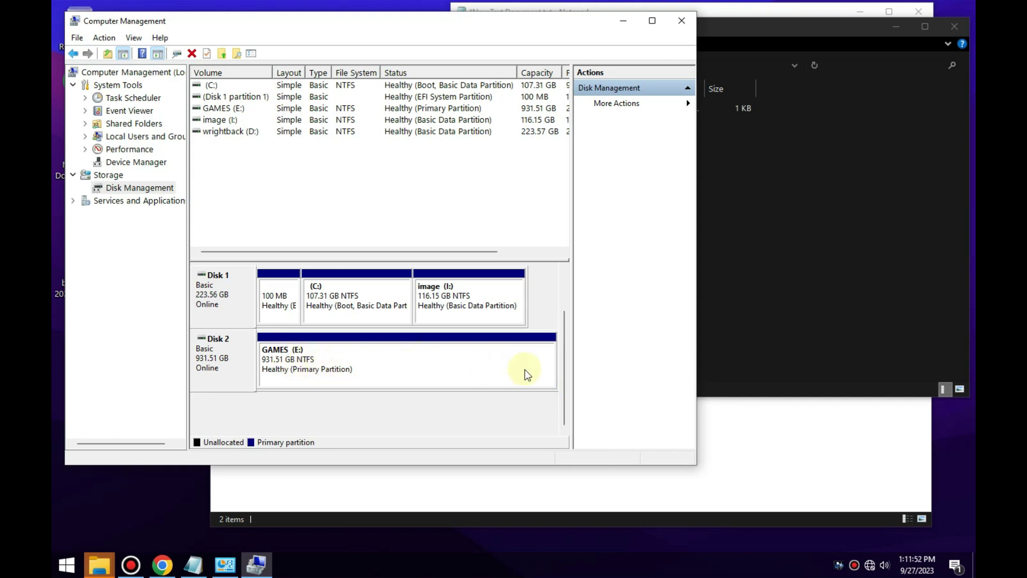
{"action": "left_click", "coordinate": [309, 366]}
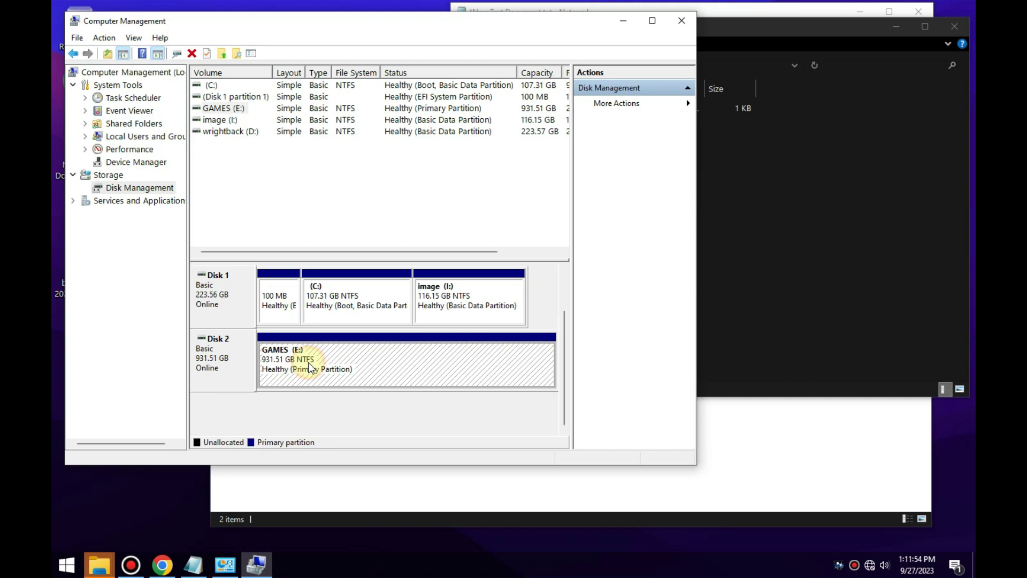
{"action": "right_click", "coordinate": [310, 367]}
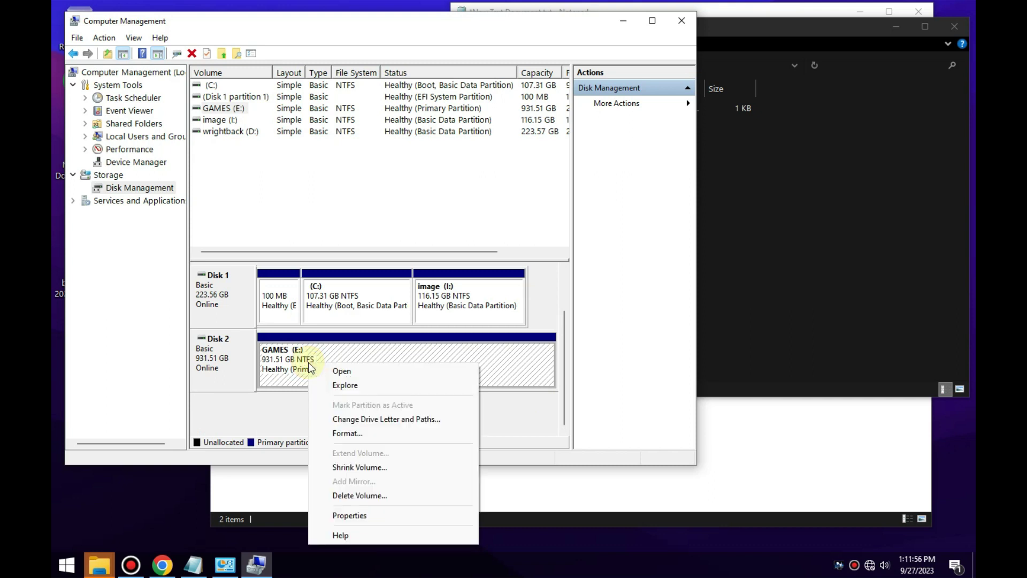
{"action": "right_click", "coordinate": [291, 358]}
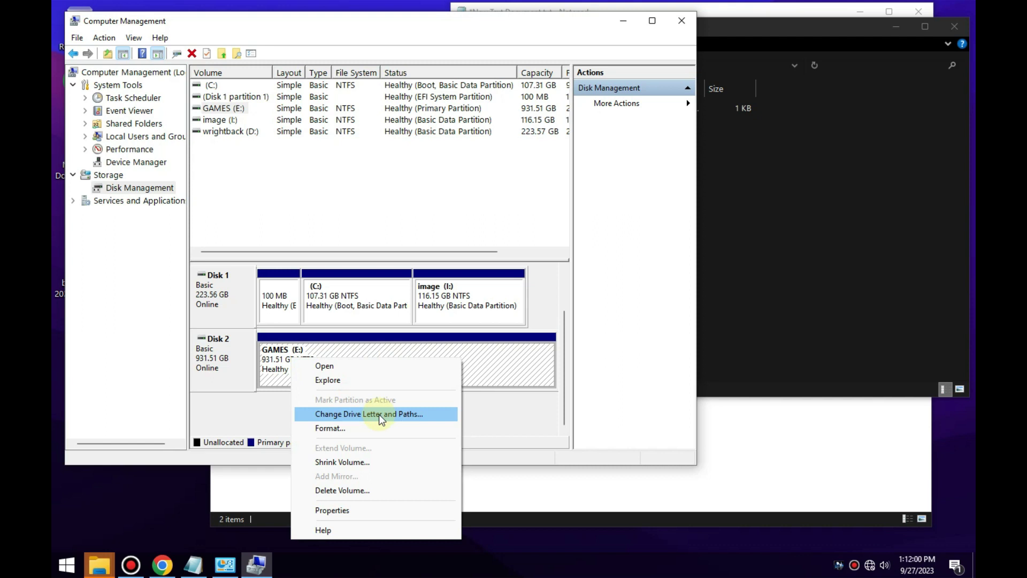
Reassign the GAMES partition from E: to G:, accepting the warning about dependent programs.
{"action": "right_click", "coordinate": [267, 358]}
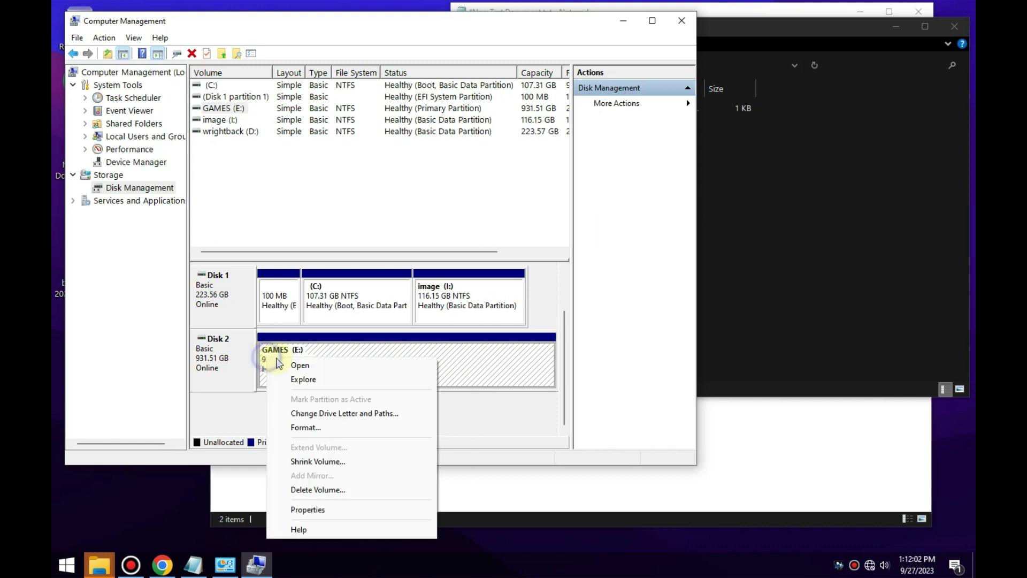
{"action": "left_click", "coordinate": [358, 416]}
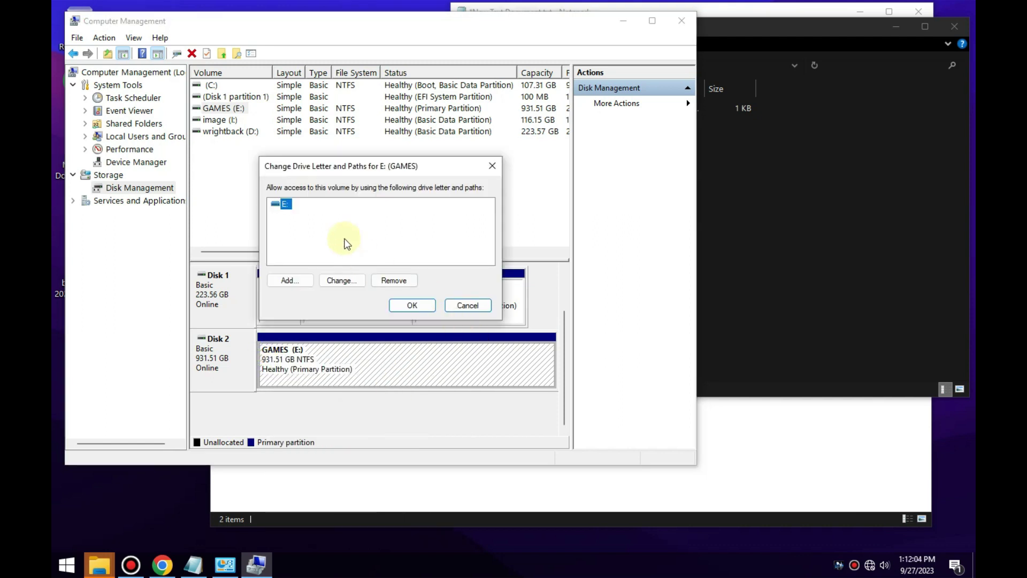
{"action": "left_click", "coordinate": [343, 284]}
{"action": "left_click", "coordinate": [481, 224]}
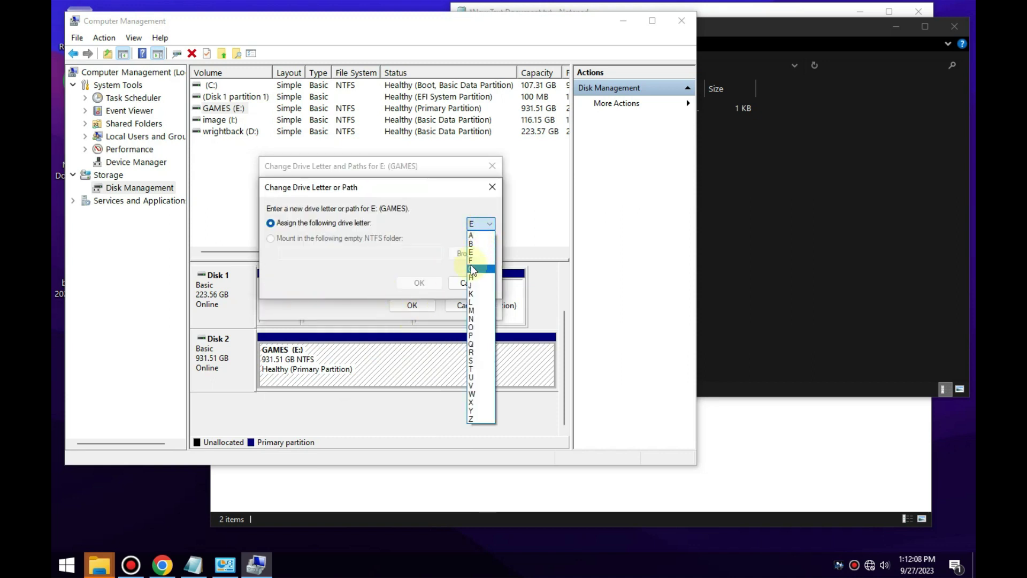
{"action": "left_click", "coordinate": [472, 267]}
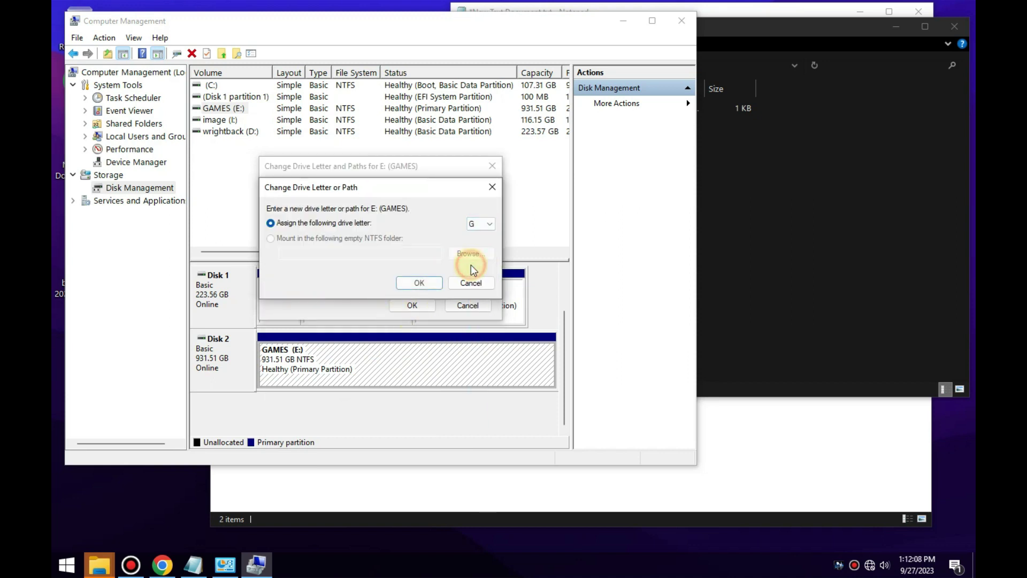
{"action": "left_click", "coordinate": [417, 285]}
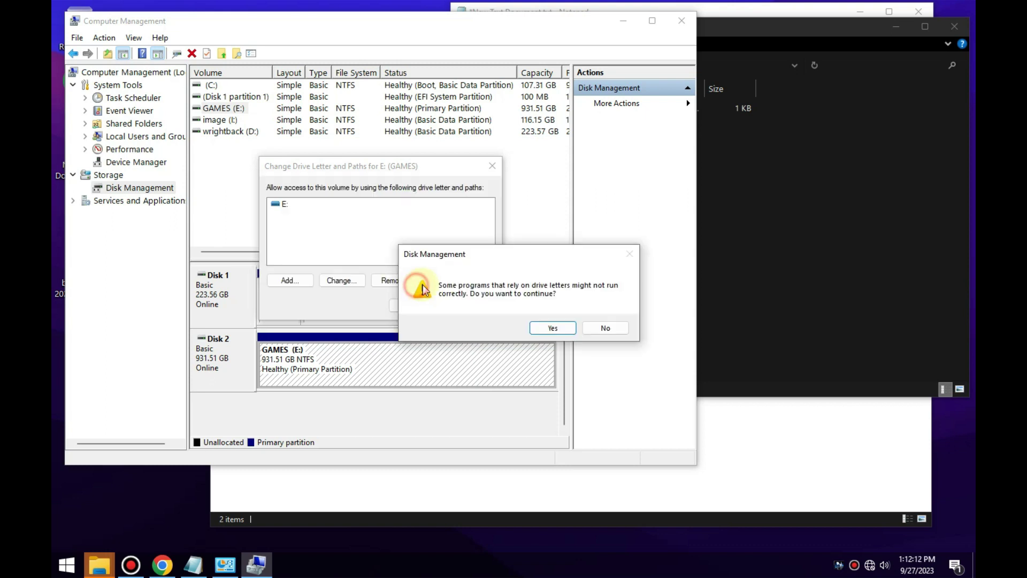
{"action": "left_click", "coordinate": [558, 327]}
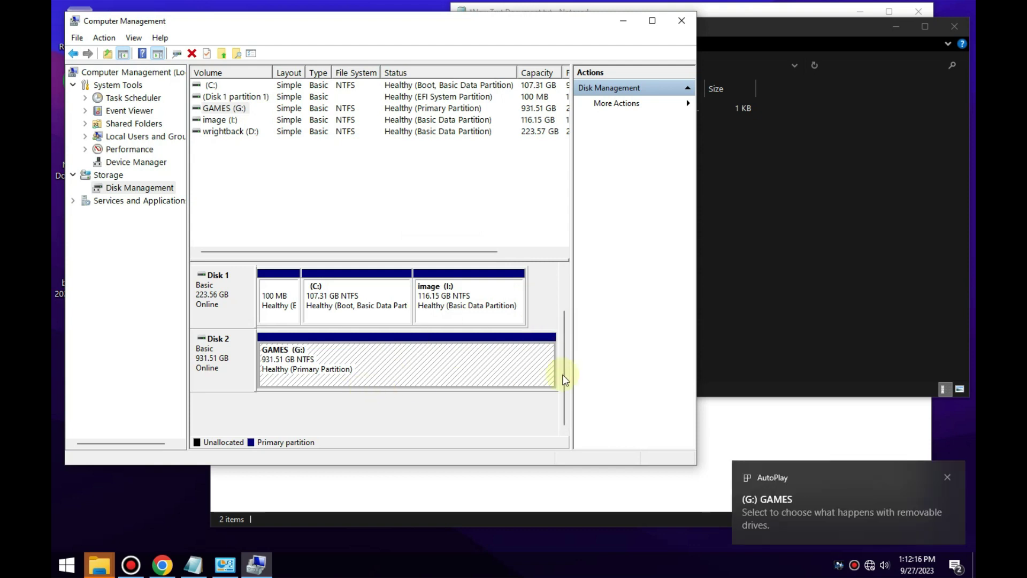
{"action": "left_click_drag", "start_coordinate": [564, 376], "coordinate": [573, 332]}
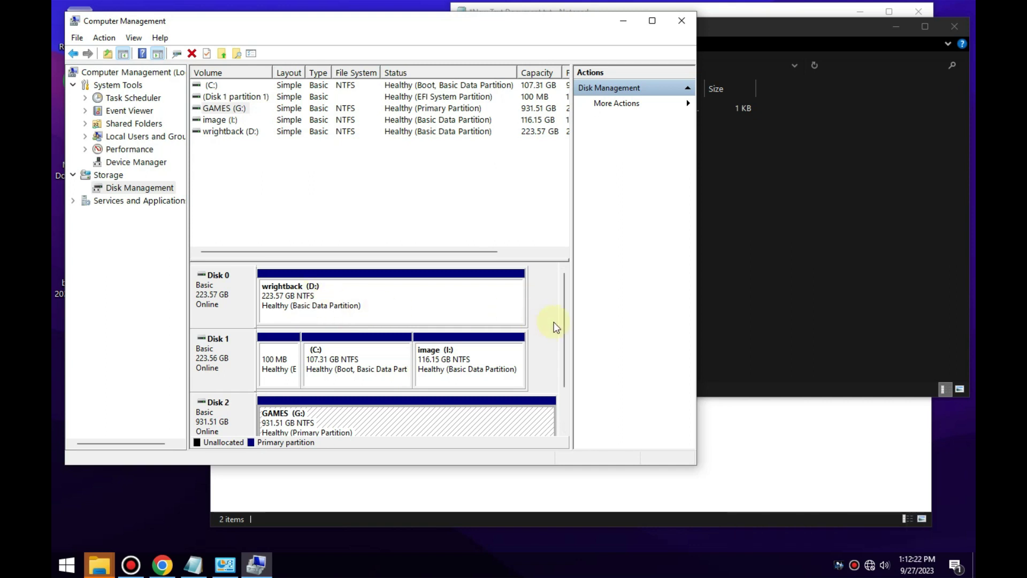
Change the wrightback partition's drive letter from D: to W: and accept the warning.
{"action": "left_click", "coordinate": [315, 301]}
{"action": "right_click", "coordinate": [316, 303]}
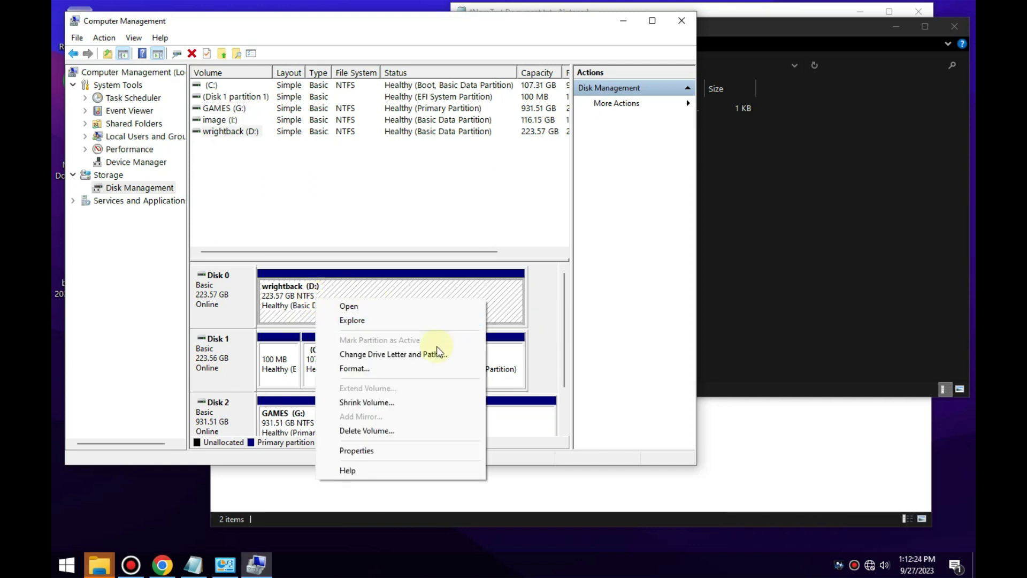
{"action": "left_click", "coordinate": [407, 354]}
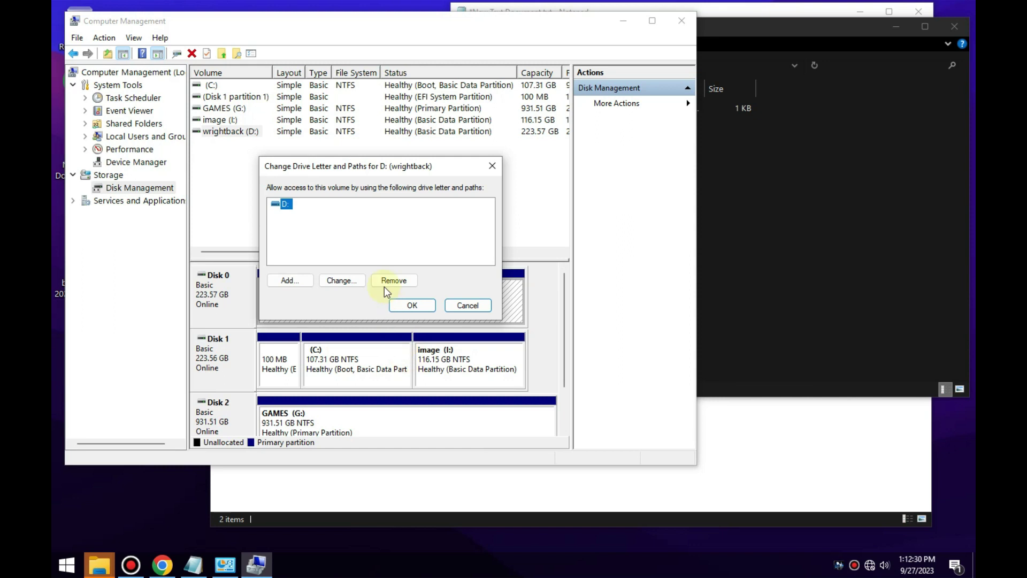
{"action": "left_click", "coordinate": [338, 280]}
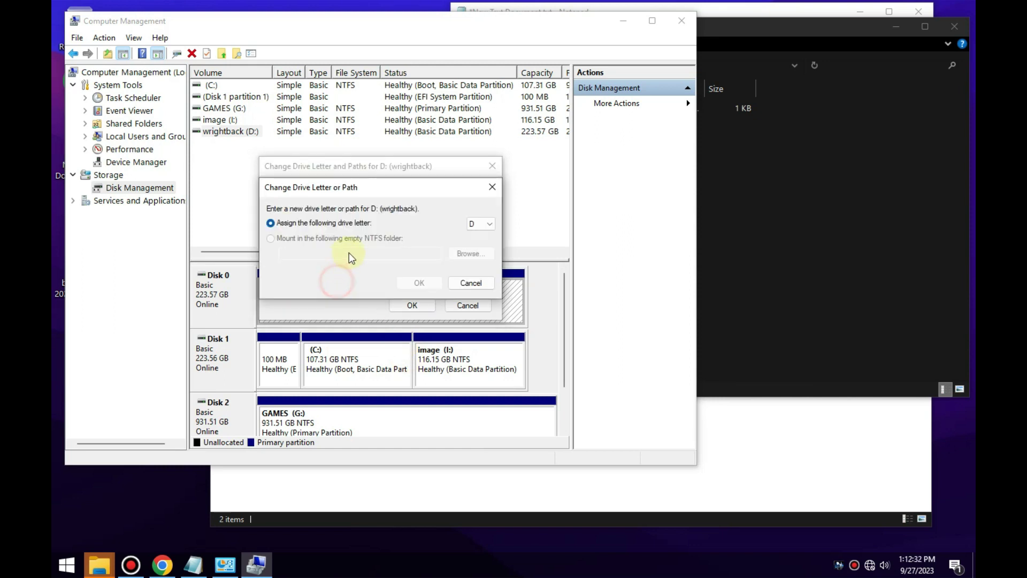
{"action": "left_click", "coordinate": [481, 228]}
{"action": "key", "text": "w"}
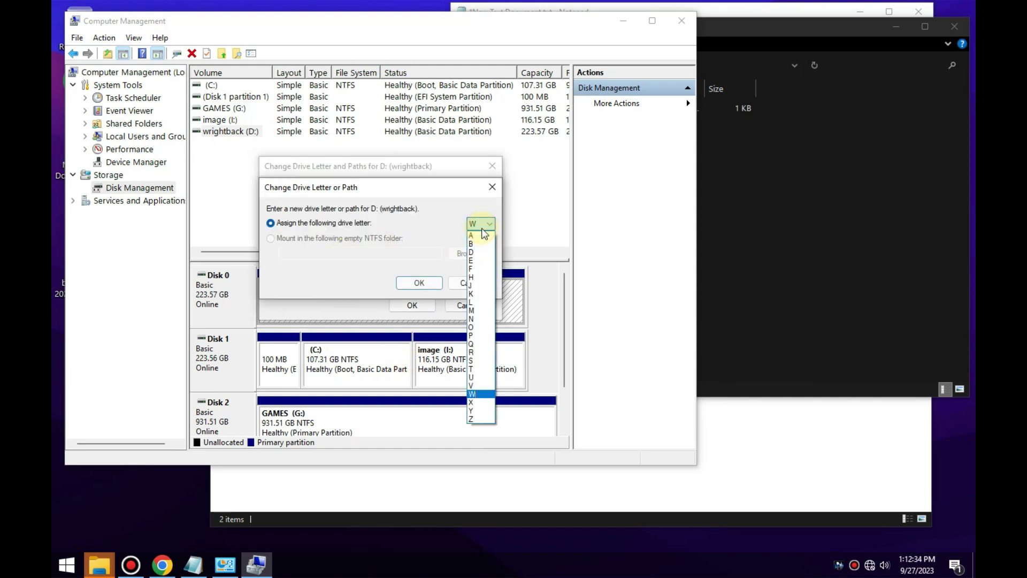
{"action": "left_click", "coordinate": [471, 394]}
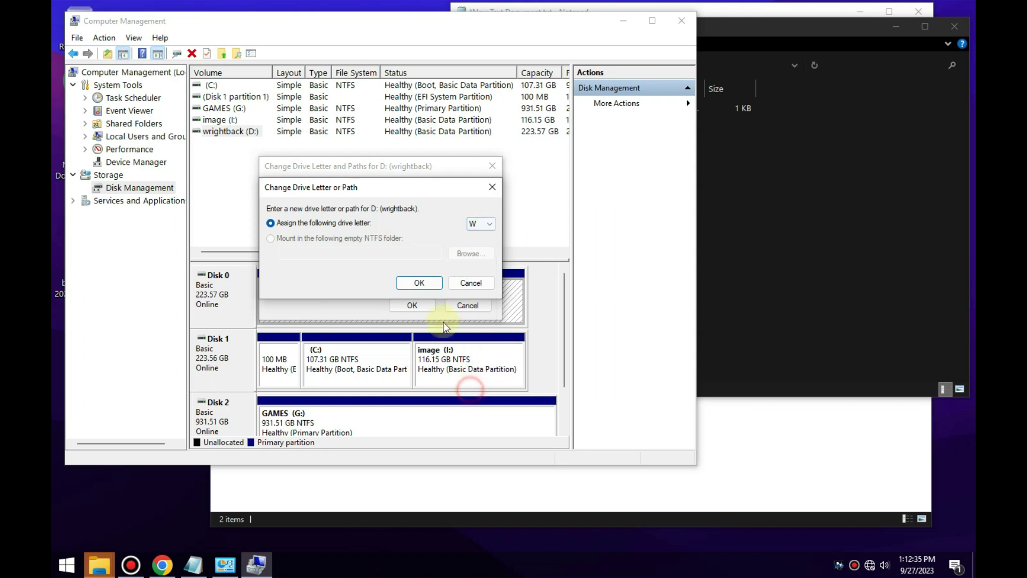
{"action": "left_click", "coordinate": [420, 284]}
{"action": "left_click", "coordinate": [535, 322]}
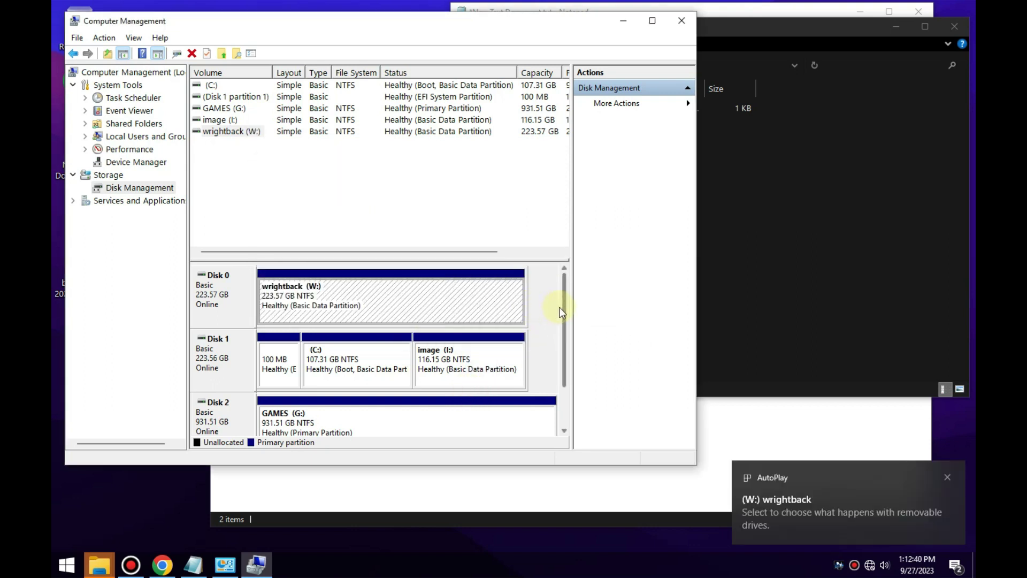
Review the C:, image (I:) and GAMES (G:) partitions in the disk list.
{"action": "left_click", "coordinate": [354, 359]}
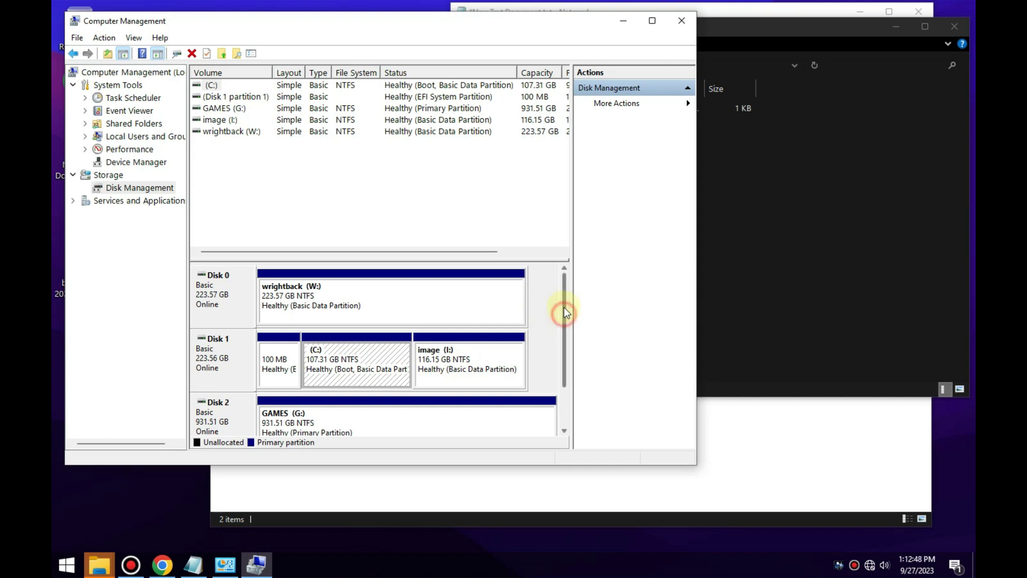
{"action": "left_click_drag", "start_coordinate": [567, 312], "coordinate": [568, 320]}
{"action": "left_click", "coordinate": [463, 372]}
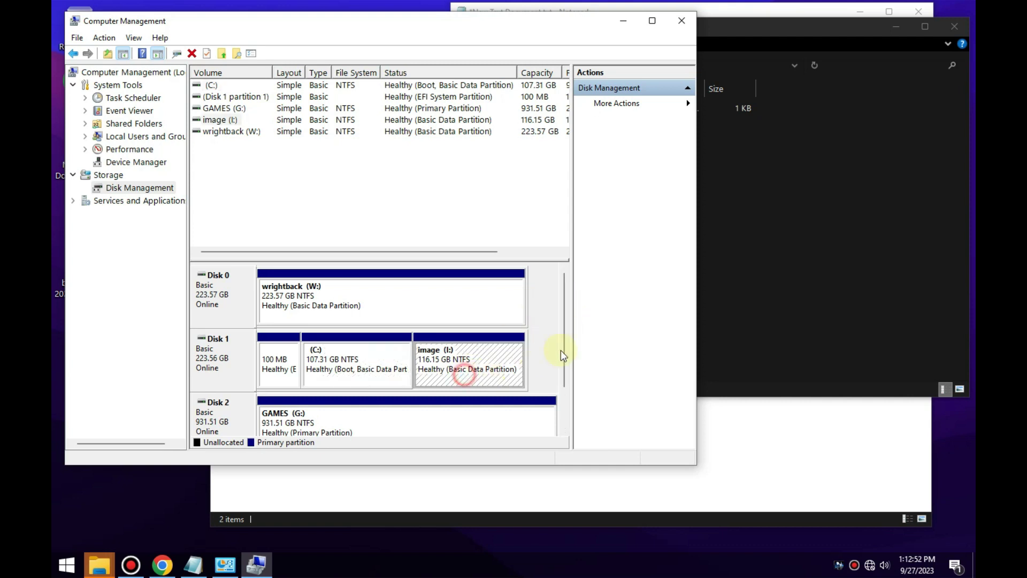
{"action": "scroll", "coordinate": [566, 338], "scroll_direction": "down", "scroll_amount": 2}
{"action": "left_click", "coordinate": [353, 370]}
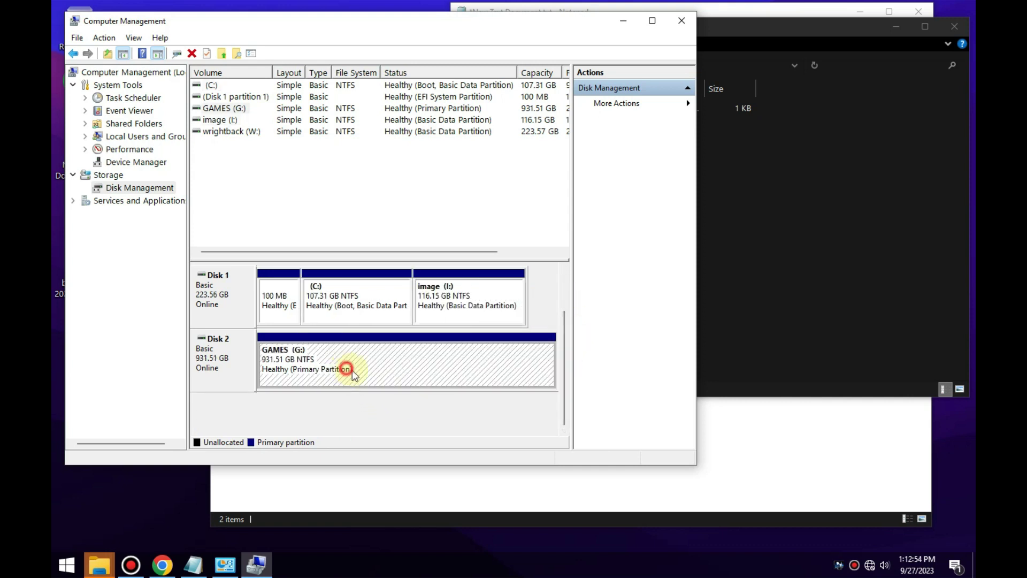
{"action": "scroll", "coordinate": [565, 393], "scroll_direction": "up", "scroll_amount": 2}
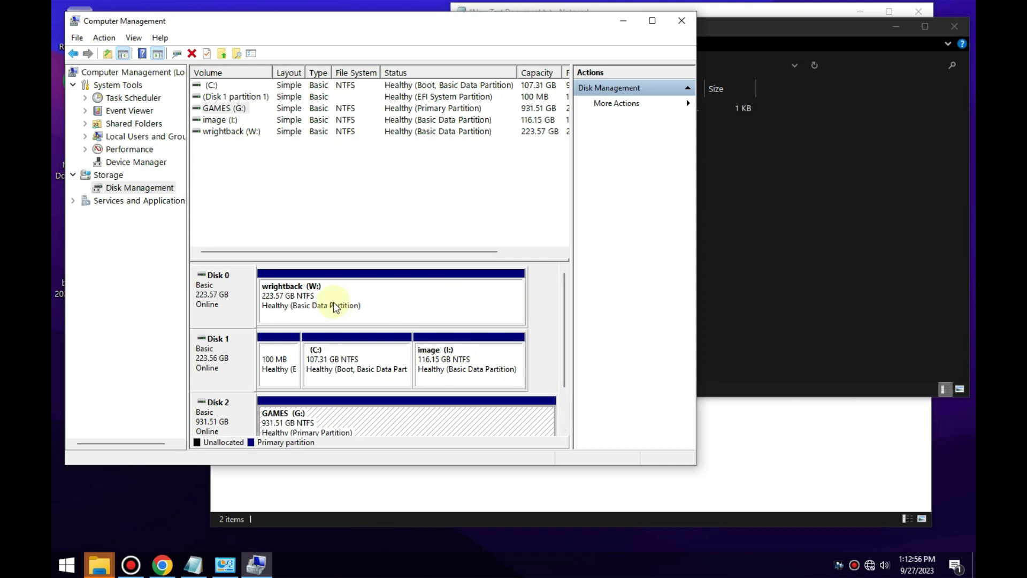
Close Computer Management, dismiss the I: format prompt, and open This PC from Start.
{"action": "left_click", "coordinate": [676, 19]}
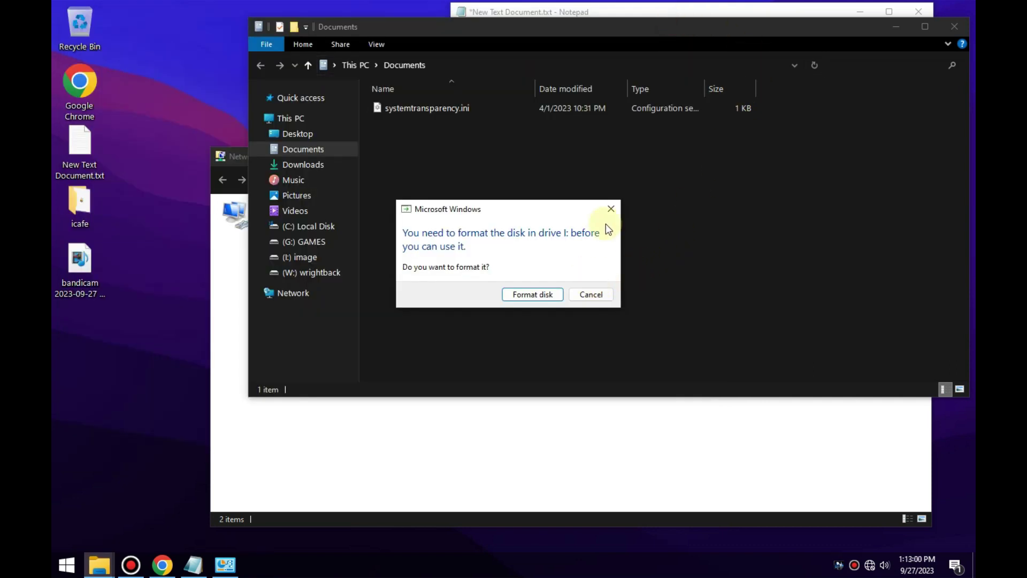
{"action": "left_click", "coordinate": [612, 208]}
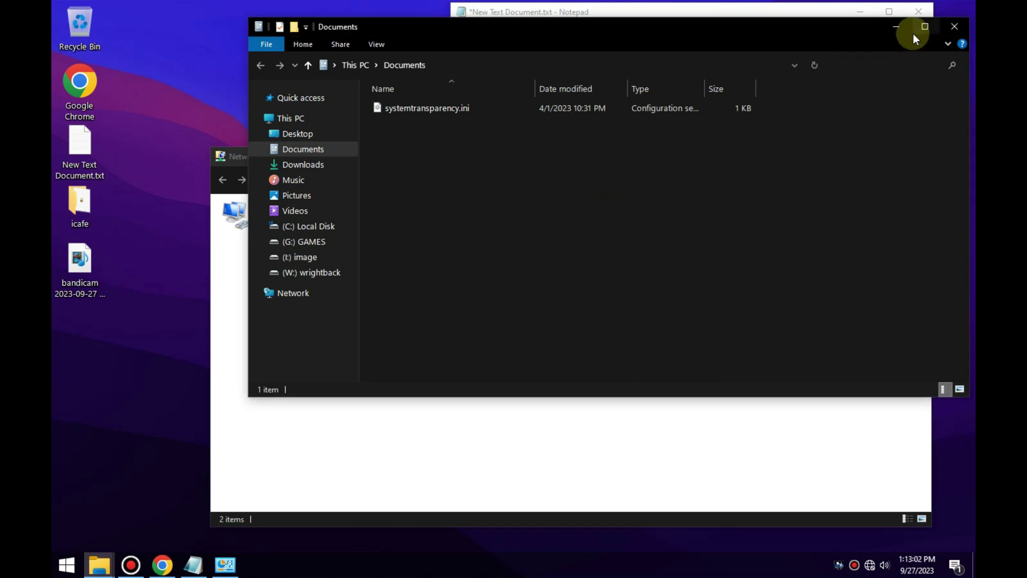
{"action": "left_click", "coordinate": [893, 30]}
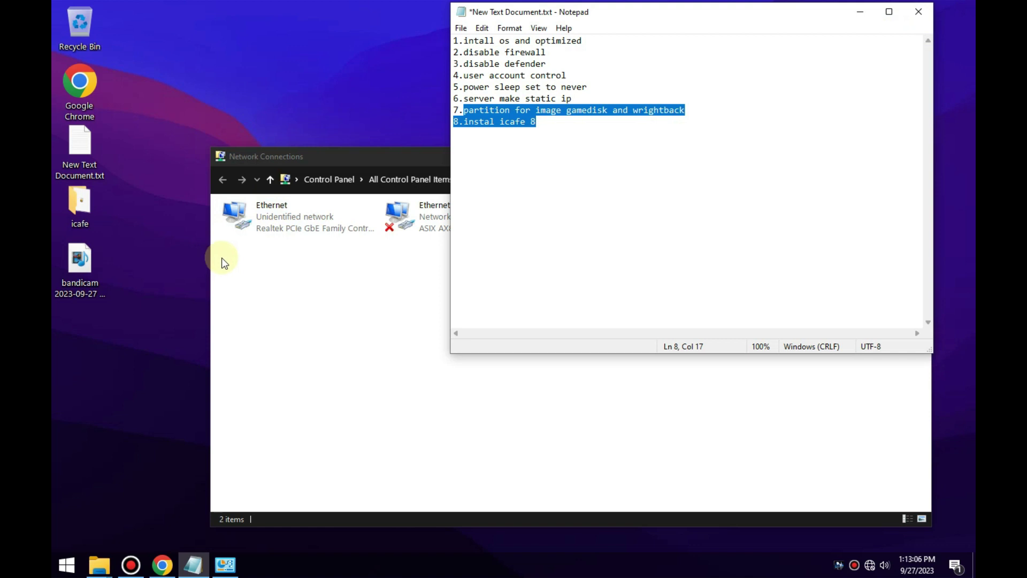
{"action": "key", "text": "super"}
{"action": "left_click", "coordinate": [54, 562]}
{"action": "left_click", "coordinate": [68, 560]}
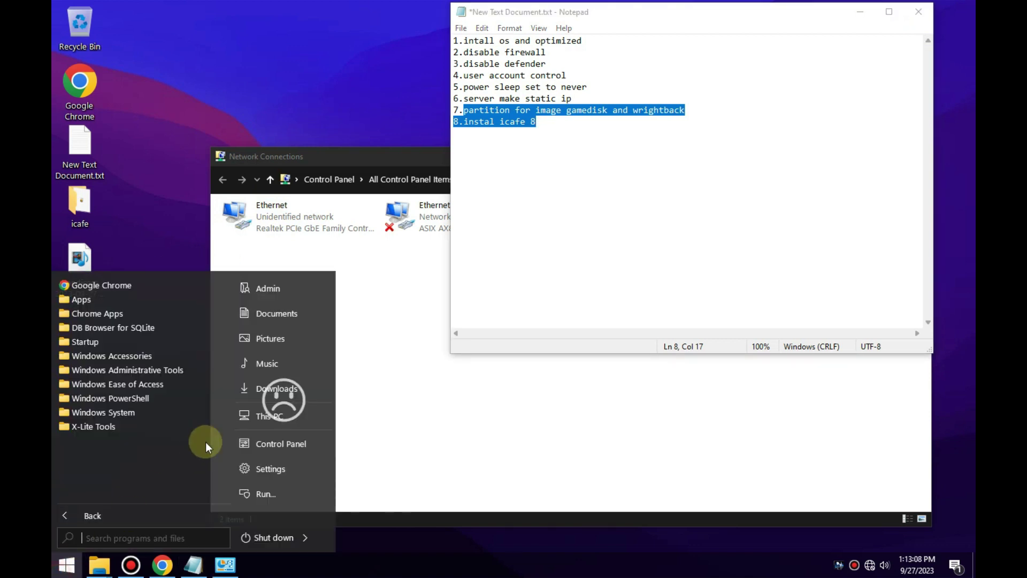
{"action": "left_click", "coordinate": [289, 416]}
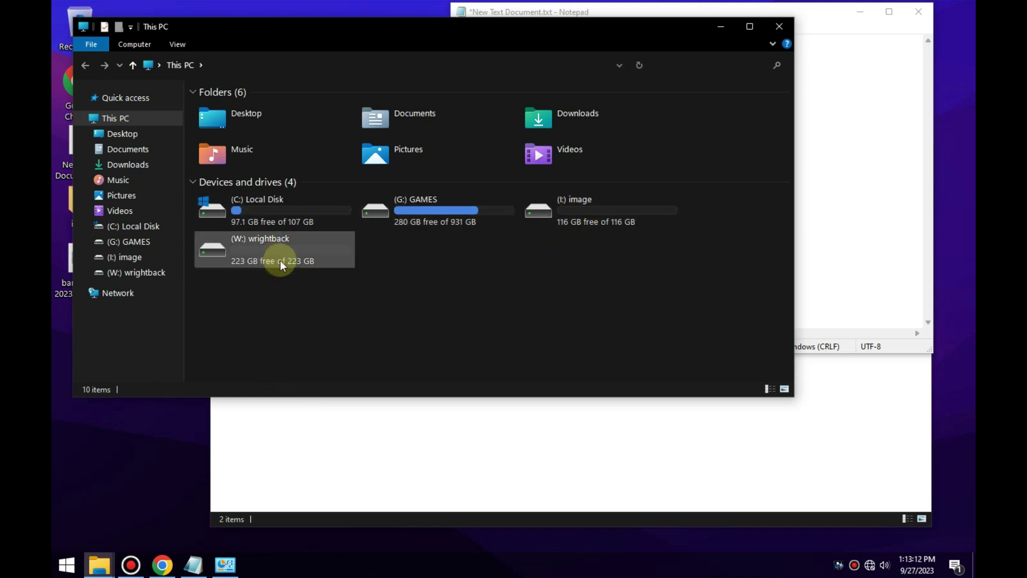
Open the image (I:) and wrightback (W:) drives to confirm they are empty.
{"action": "double_click", "coordinate": [631, 226]}
{"action": "left_click", "coordinate": [85, 65]}
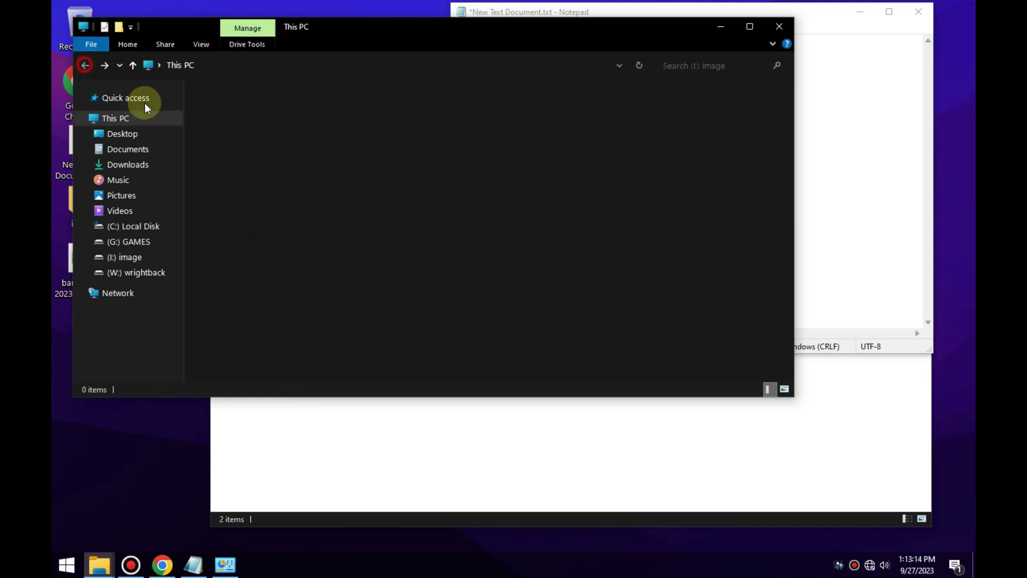
{"action": "double_click", "coordinate": [247, 239]}
{"action": "left_click", "coordinate": [86, 65]}
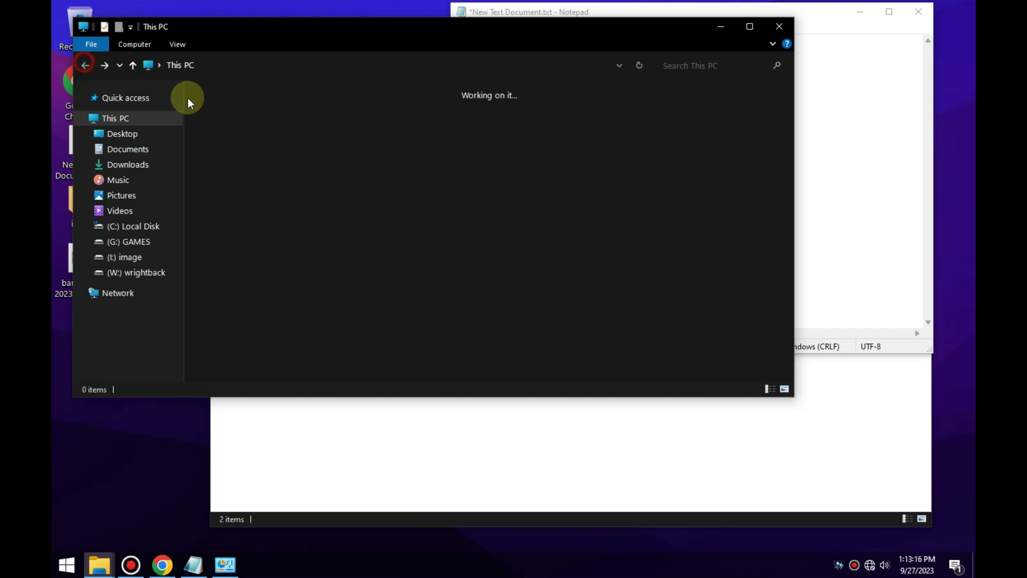
{"action": "left_click", "coordinate": [376, 236]}
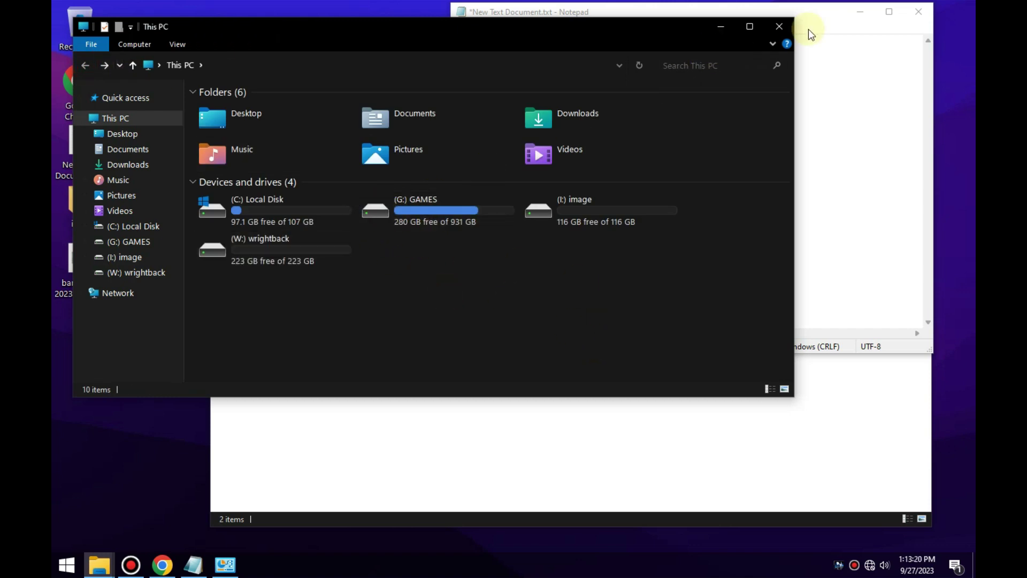
Close the This PC and Network Connections windows, bringing the checklist notes forward.
{"action": "left_click", "coordinate": [785, 29]}
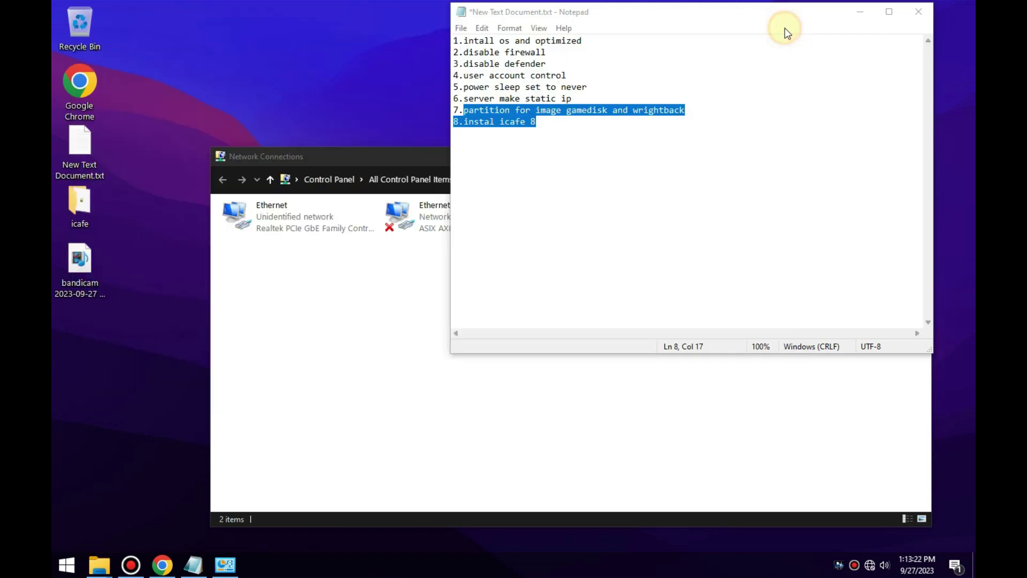
{"action": "left_click", "coordinate": [658, 109]}
{"action": "left_click", "coordinate": [541, 123]}
{"action": "left_click", "coordinate": [399, 158]}
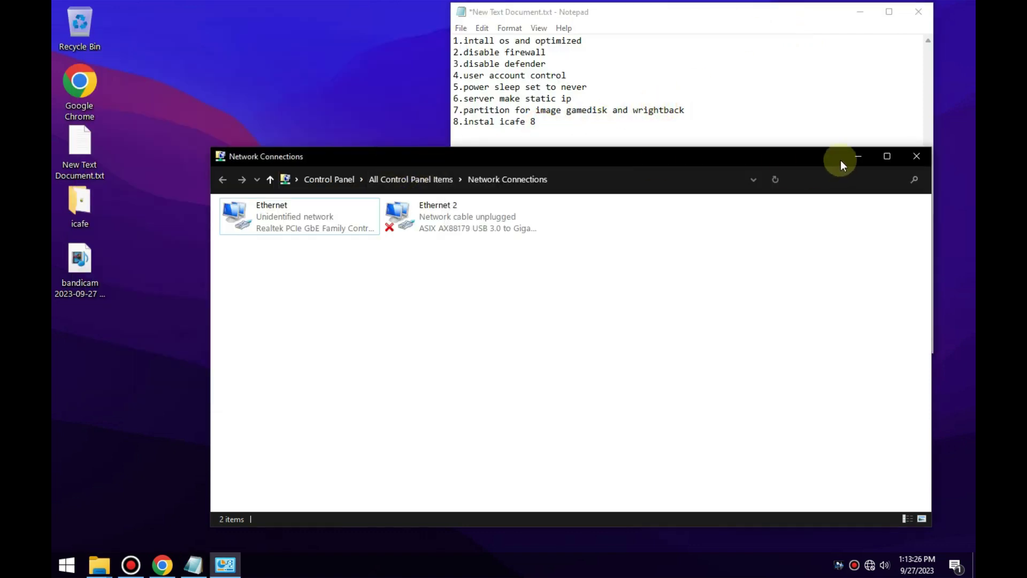
{"action": "left_click", "coordinate": [858, 153]}
Review the static ip, wrightback and line 8 checklist entries, then minimize Notepad.
{"action": "left_click", "coordinate": [576, 100]}
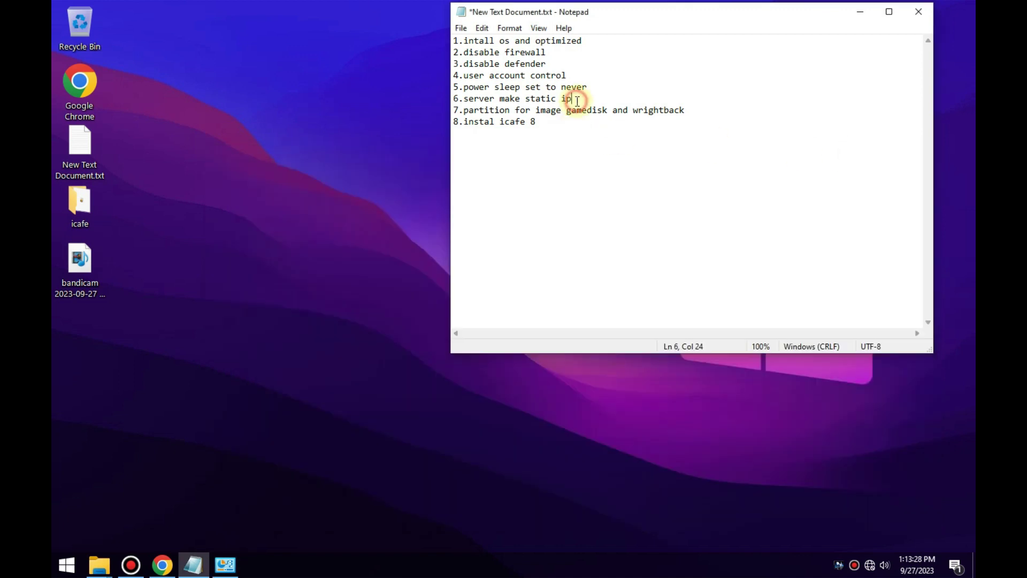
{"action": "left_click", "coordinate": [543, 126]}
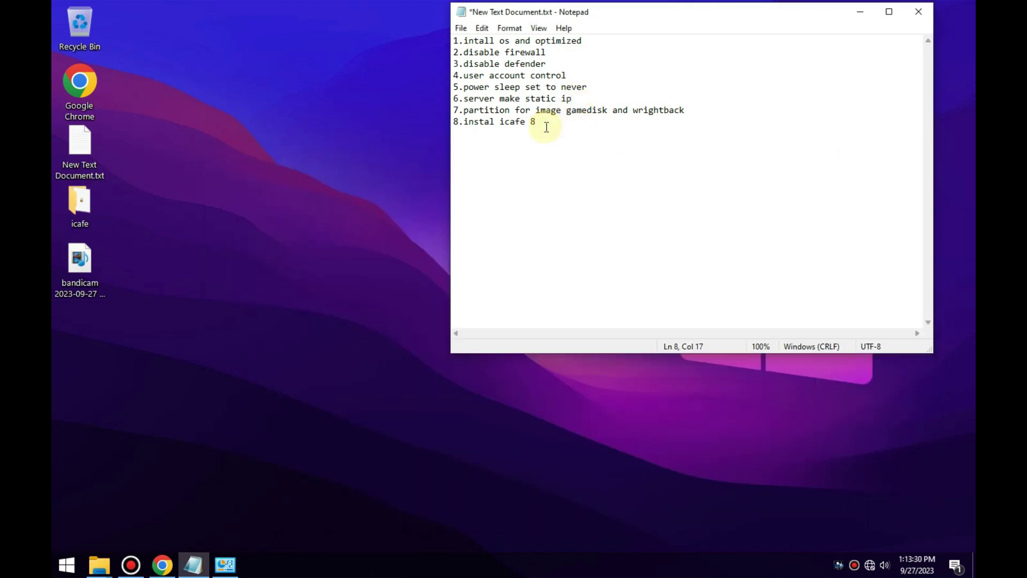
{"action": "left_click", "coordinate": [693, 111]}
{"action": "left_click", "coordinate": [541, 122]}
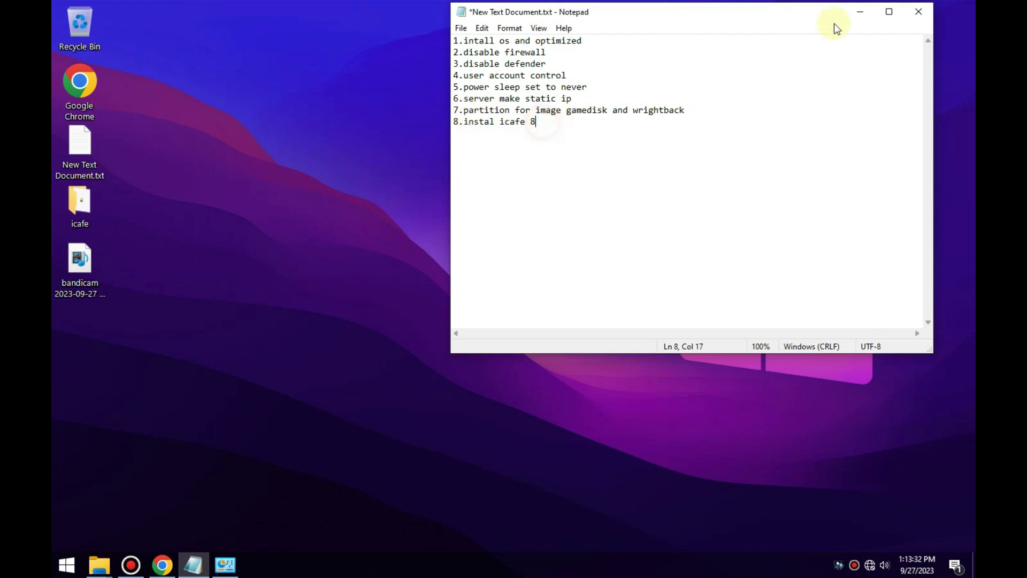
{"action": "left_click", "coordinate": [861, 12]}
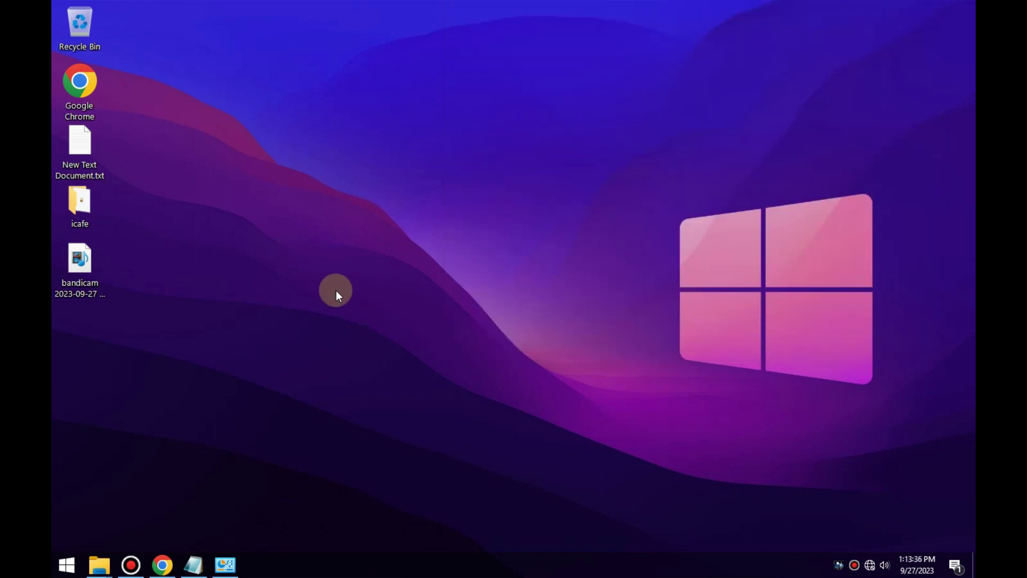
Open the icafe desktop folder and run NBMS_Server9.1.5.0.exe as administrator.
{"action": "right_click", "coordinate": [198, 175]}
{"action": "left_click", "coordinate": [185, 102]}
{"action": "left_click", "coordinate": [92, 204]}
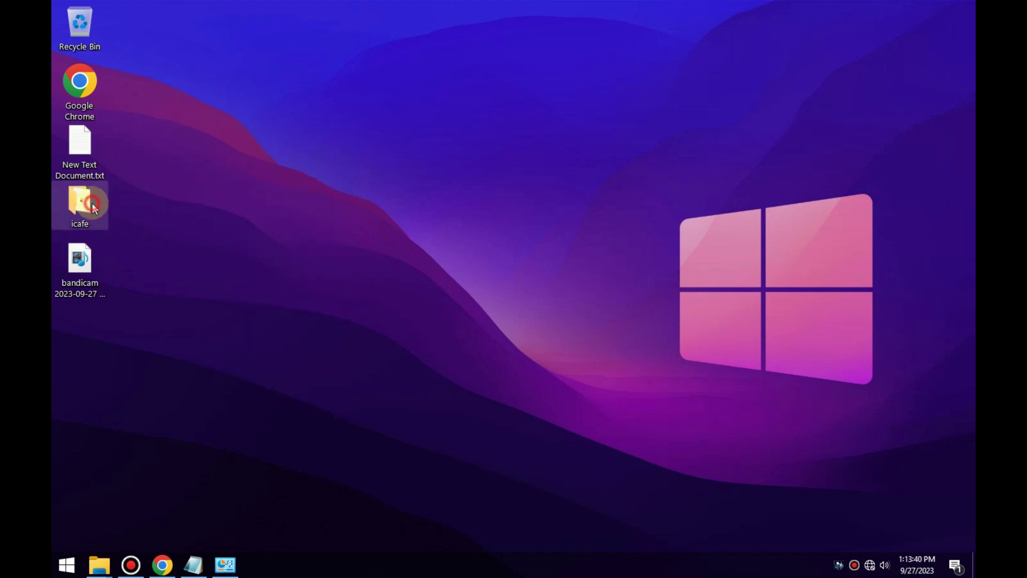
{"action": "double_click", "coordinate": [92, 206]}
{"action": "left_click_drag", "start_coordinate": [361, 42], "coordinate": [506, 35]}
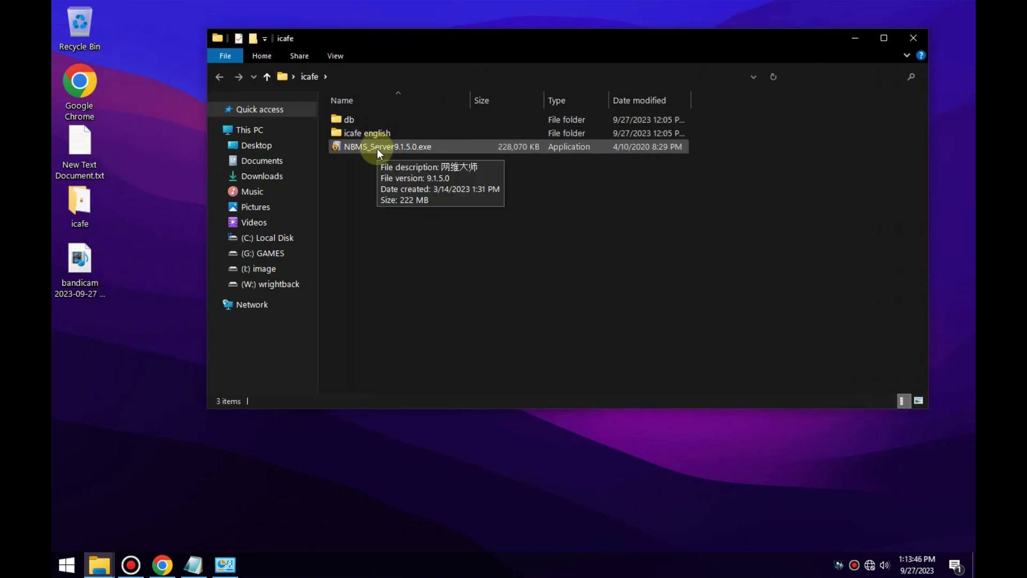
{"action": "right_click", "coordinate": [377, 149]}
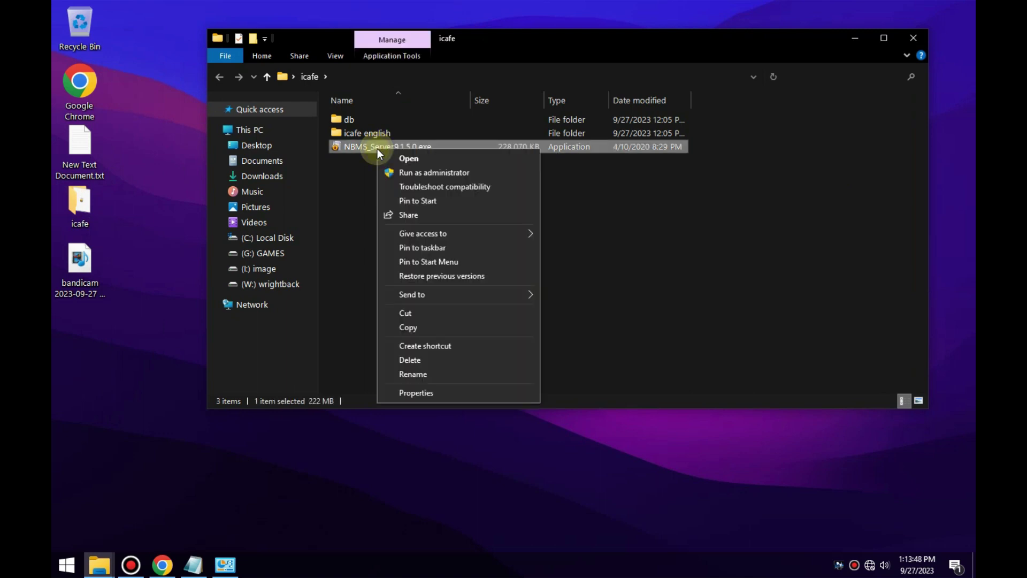
{"action": "left_click", "coordinate": [432, 172]}
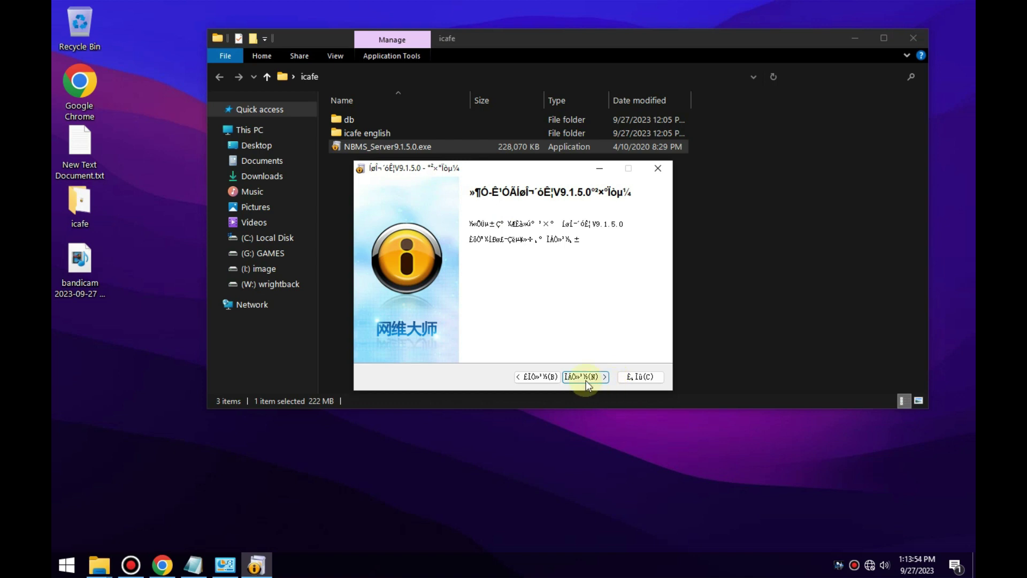
Advance past the welcome and server IP pages and enter the café account name.
{"action": "left_click", "coordinate": [586, 377]}
{"action": "left_click", "coordinate": [585, 377]}
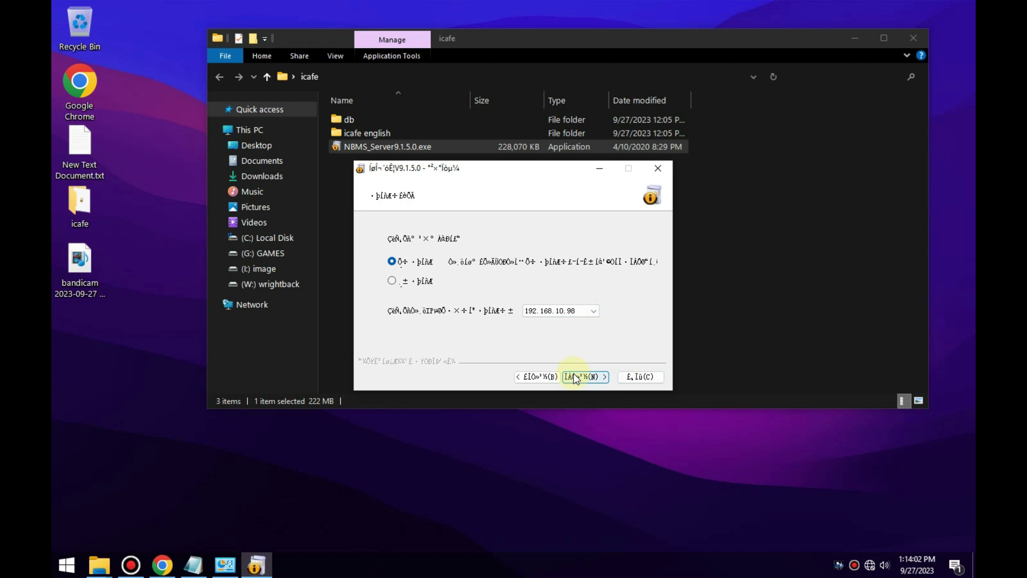
{"action": "left_click", "coordinate": [574, 377]}
{"action": "left_click", "coordinate": [460, 279]}
{"action": "type", "text": "ic"}
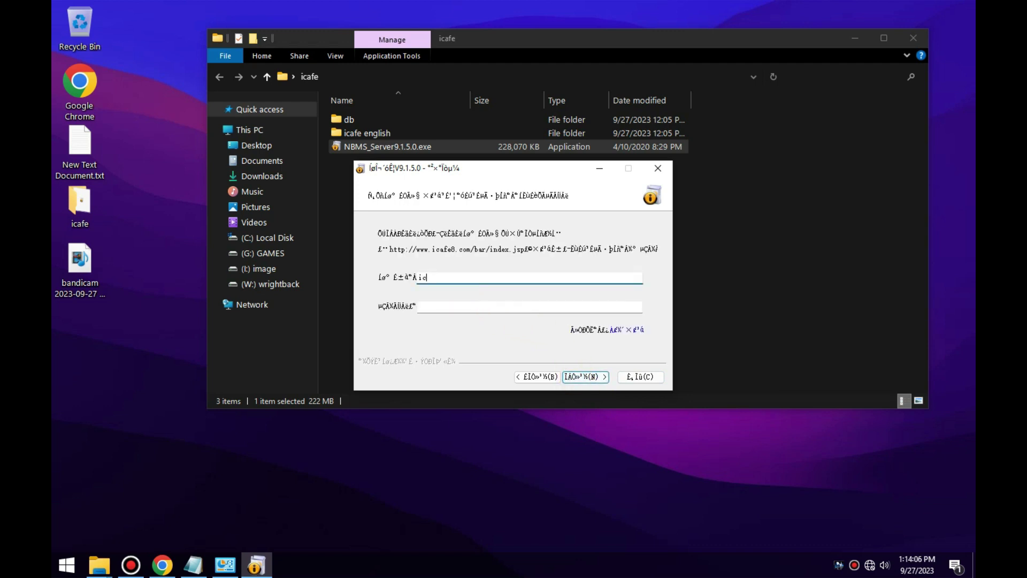
{"action": "type", "text": "afe"}
{"action": "left_click", "coordinate": [445, 279]}
{"action": "type", "text": "8"}
Enter the account password, continue, and trim the install path to D:\Program Files\.
{"action": "left_click", "coordinate": [444, 307]}
{"action": "type", "text": "123456"}
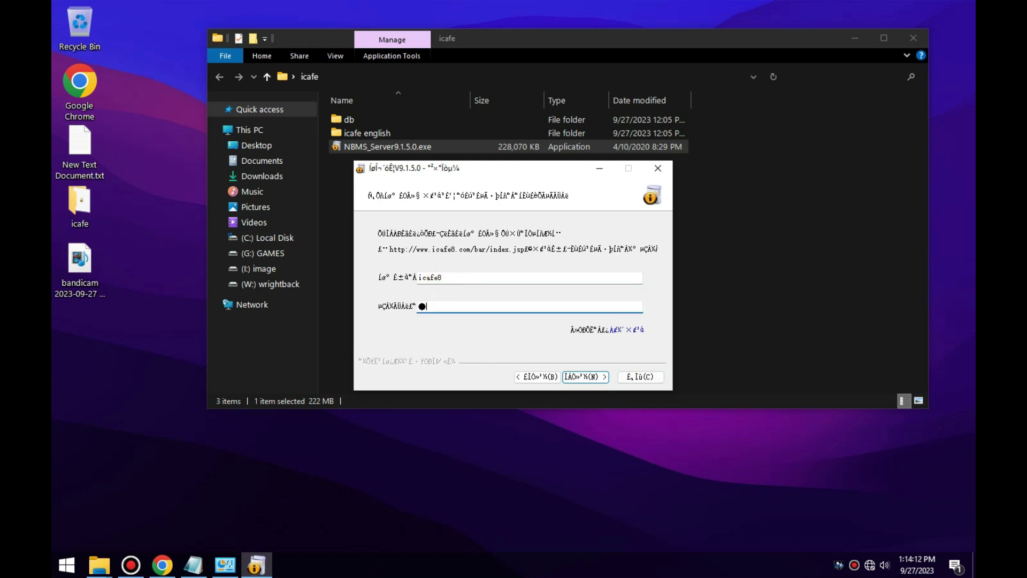
{"action": "key", "text": "BackSpace"}
{"action": "key", "text": "BackSpace"}
{"action": "key", "text": "BackSpace"}
{"action": "key", "text": "BackSpace"}
{"action": "key", "text": "BackSpace"}
{"action": "key", "text": "BackSpace"}
{"action": "type", "text": "123456"}
{"action": "left_click", "coordinate": [578, 380]}
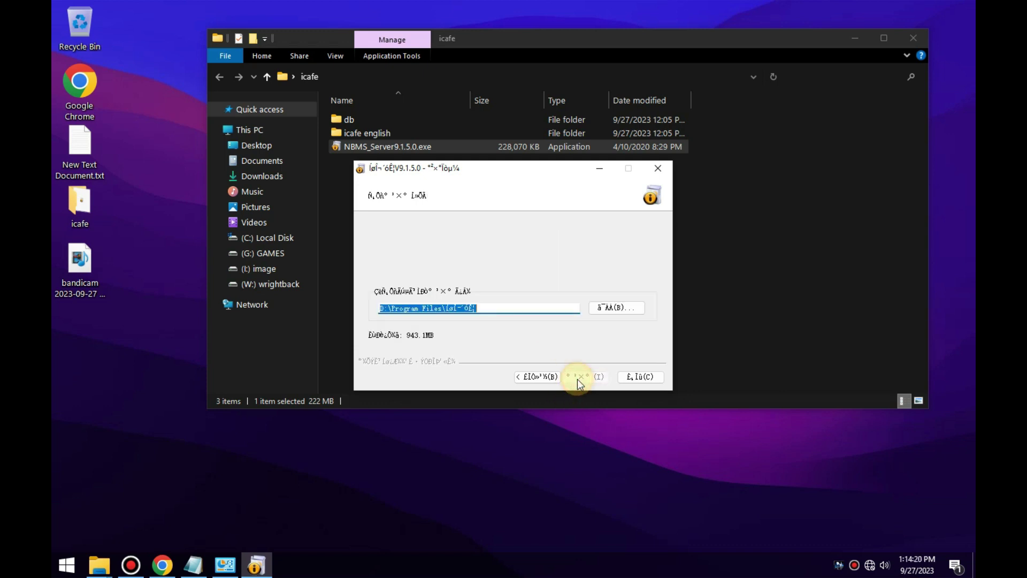
{"action": "left_click", "coordinate": [508, 306]}
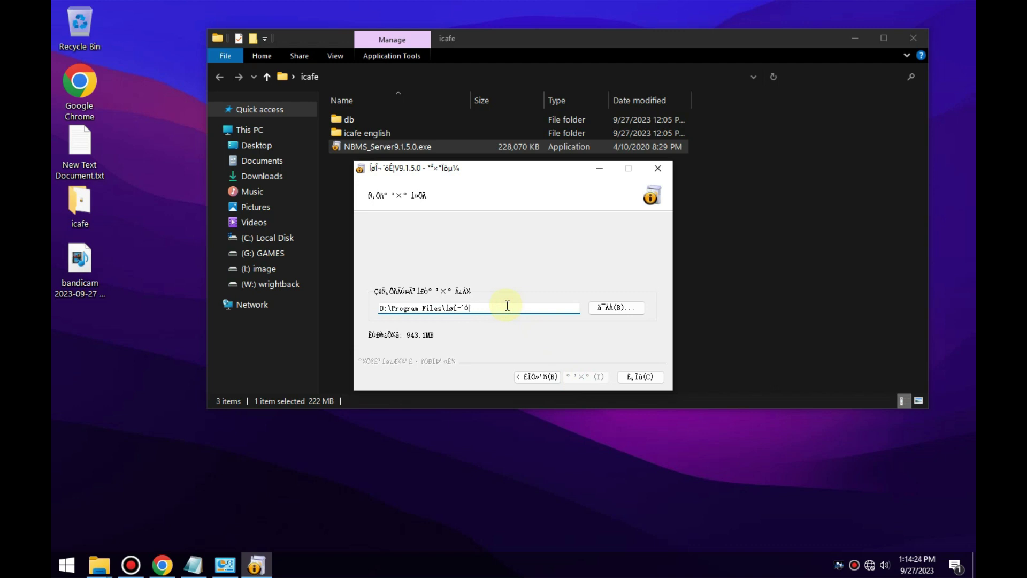
{"action": "key", "text": "BackSpace"}
{"action": "key", "text": "BackSpace"}
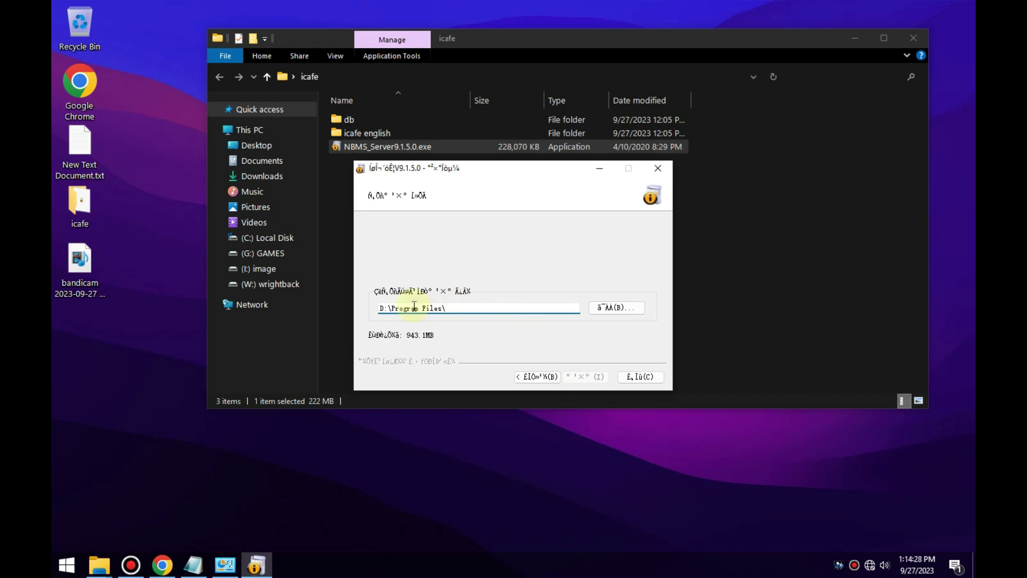
Browse to C:\Program Files, make a new icafe8 folder there, and select it.
{"action": "left_click", "coordinate": [616, 310]}
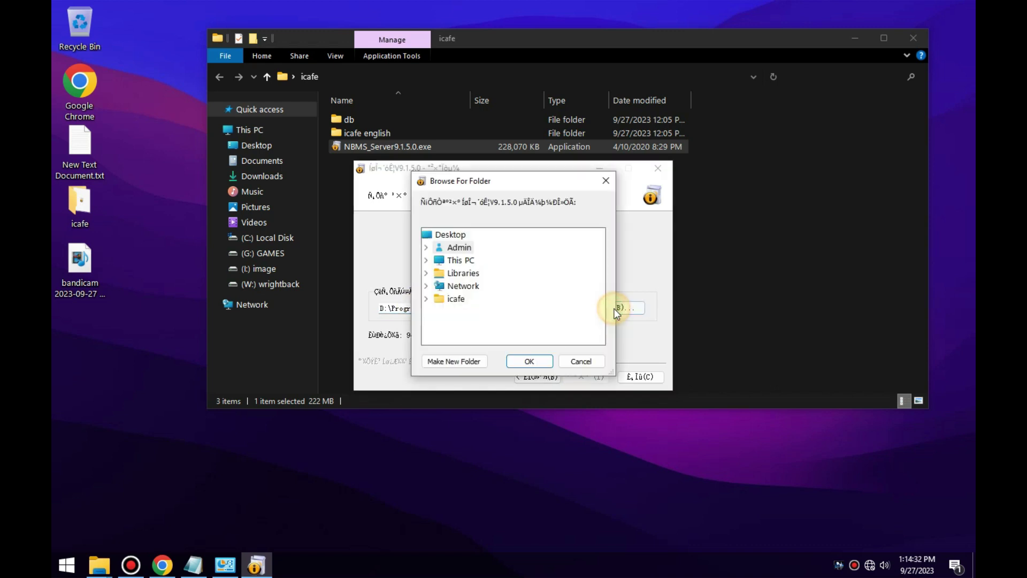
{"action": "left_click", "coordinate": [427, 260]}
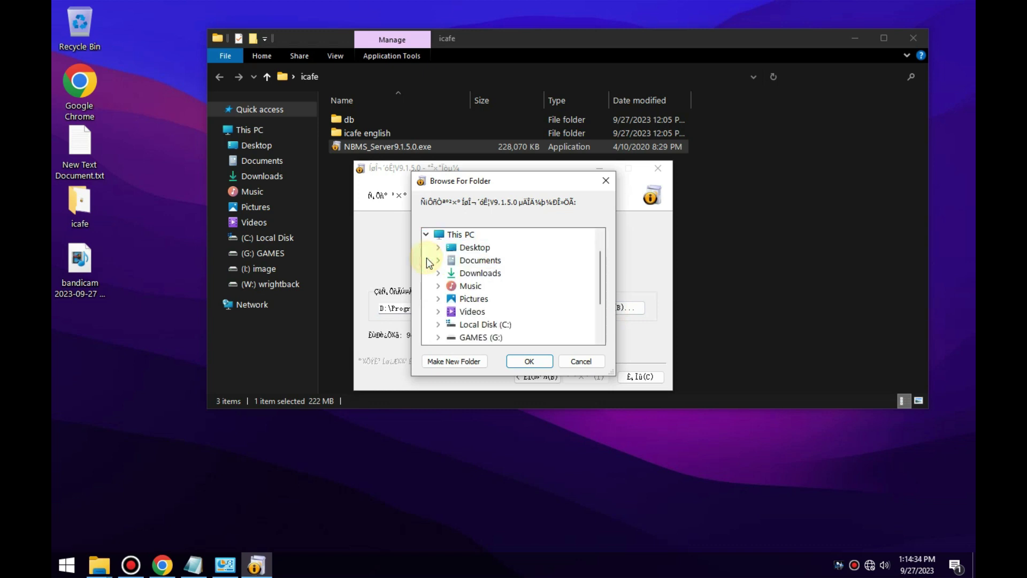
{"action": "left_click", "coordinate": [442, 323]}
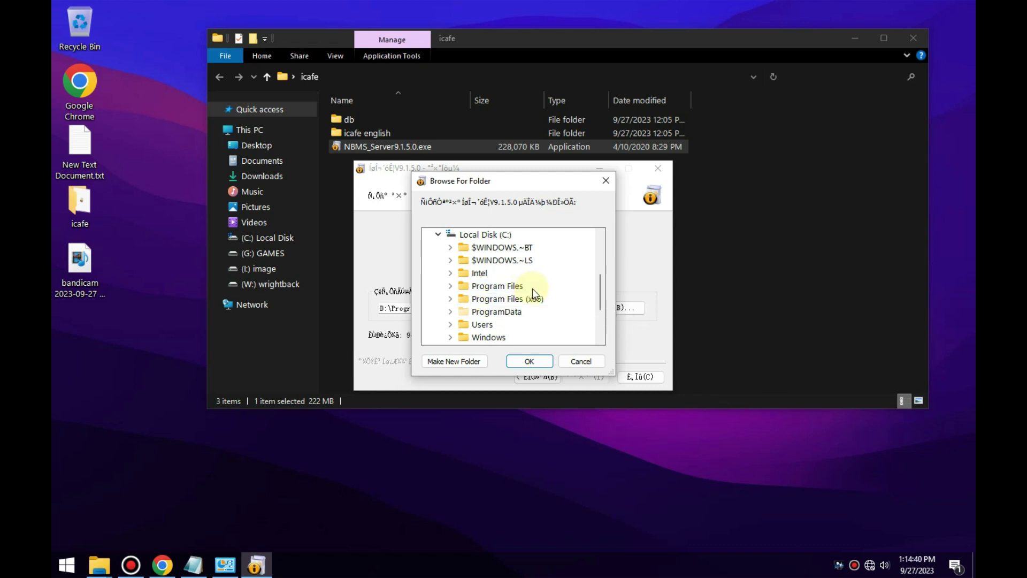
{"action": "left_click_drag", "start_coordinate": [540, 181], "coordinate": [654, 182]}
{"action": "double_click", "coordinate": [610, 285]}
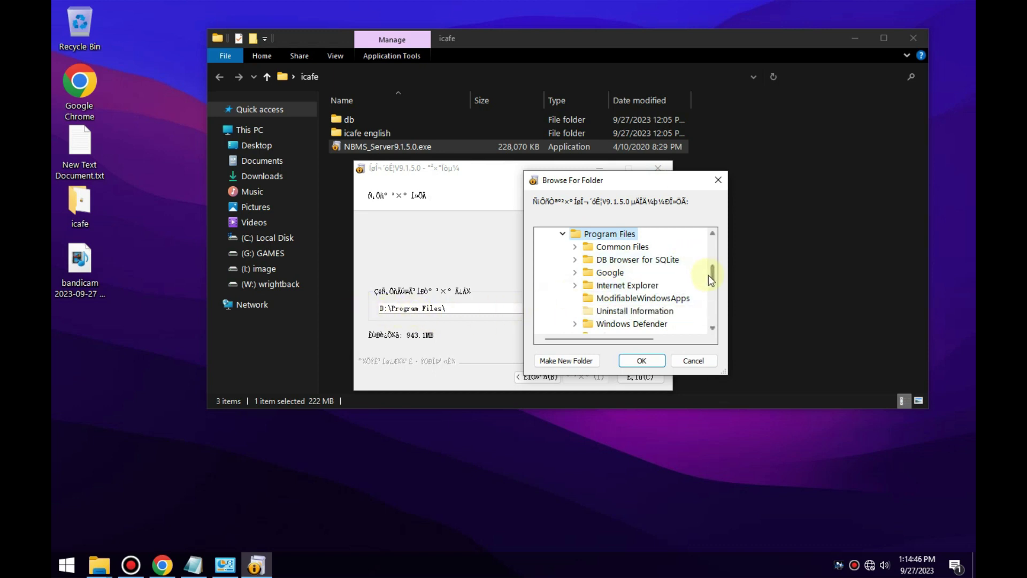
{"action": "left_click", "coordinate": [558, 361]}
{"action": "type", "text": "icafe8"}
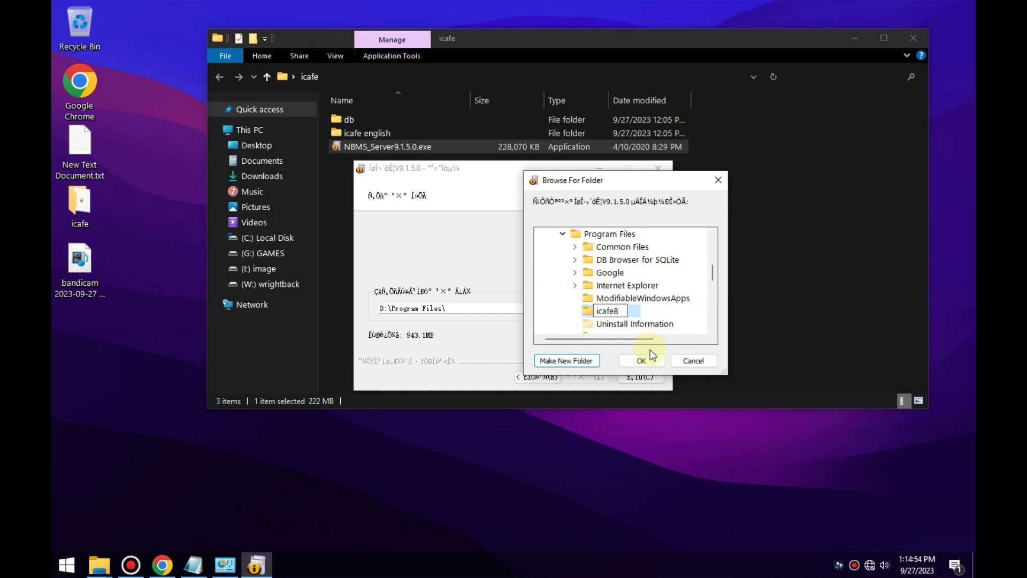
{"action": "left_click", "coordinate": [644, 360]}
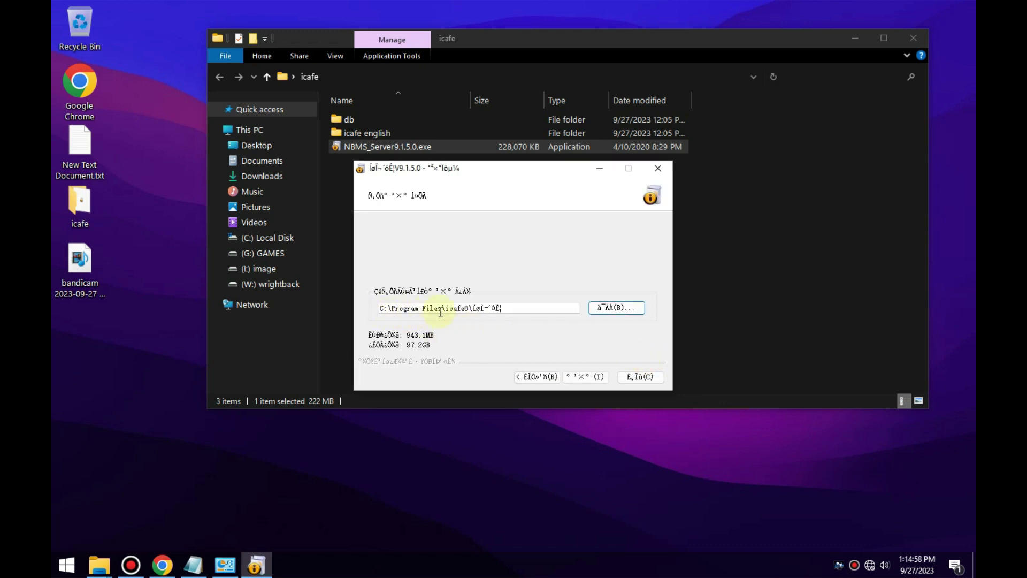
Delete the garbled path ending and re-browse to select the C:\Program Files\icafe8 folder.
{"action": "left_click", "coordinate": [512, 309]}
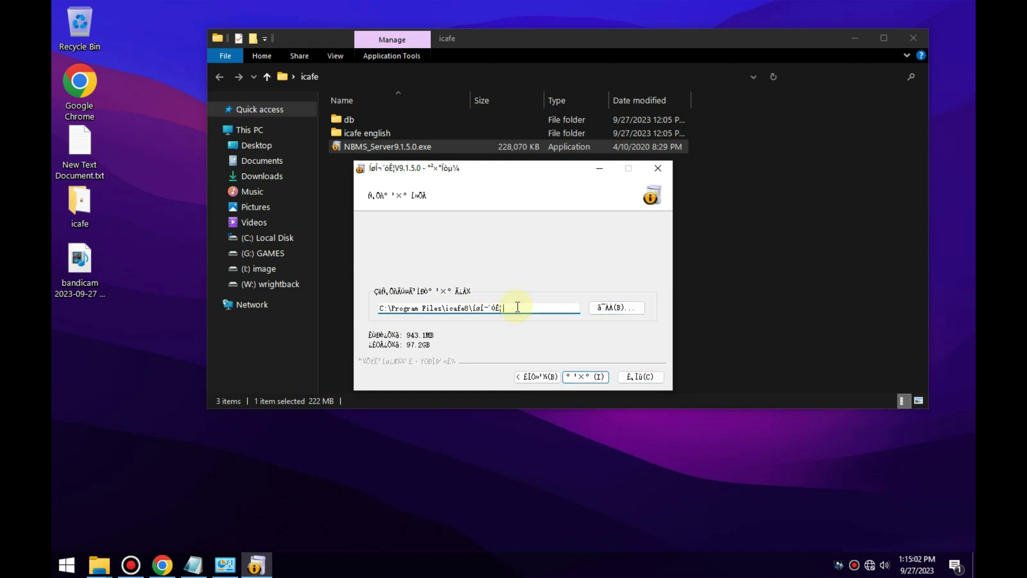
{"action": "key", "text": "BackSpace"}
{"action": "key", "text": "BackSpace"}
{"action": "key", "text": "BackSpace"}
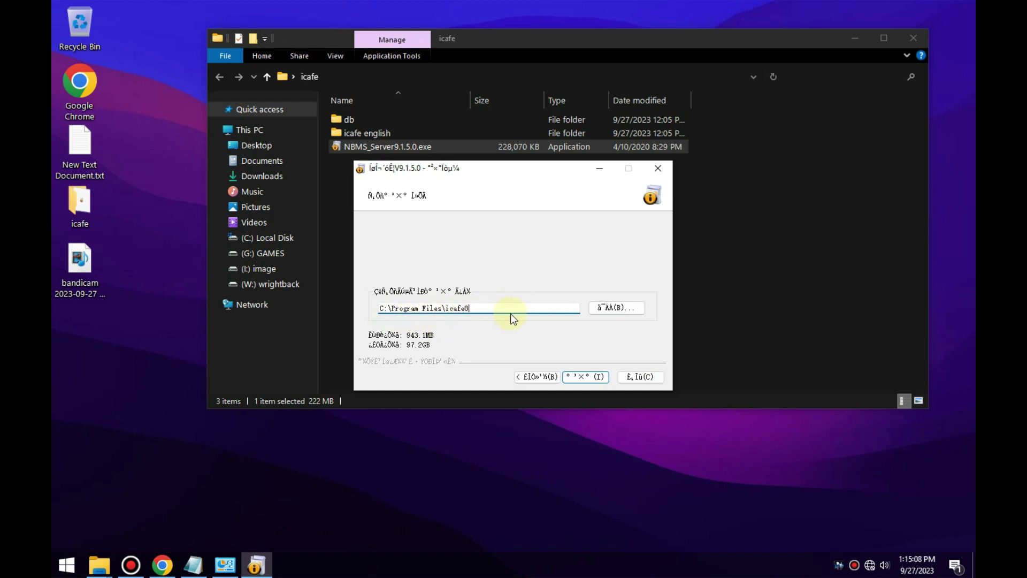
{"action": "left_click", "coordinate": [608, 306]}
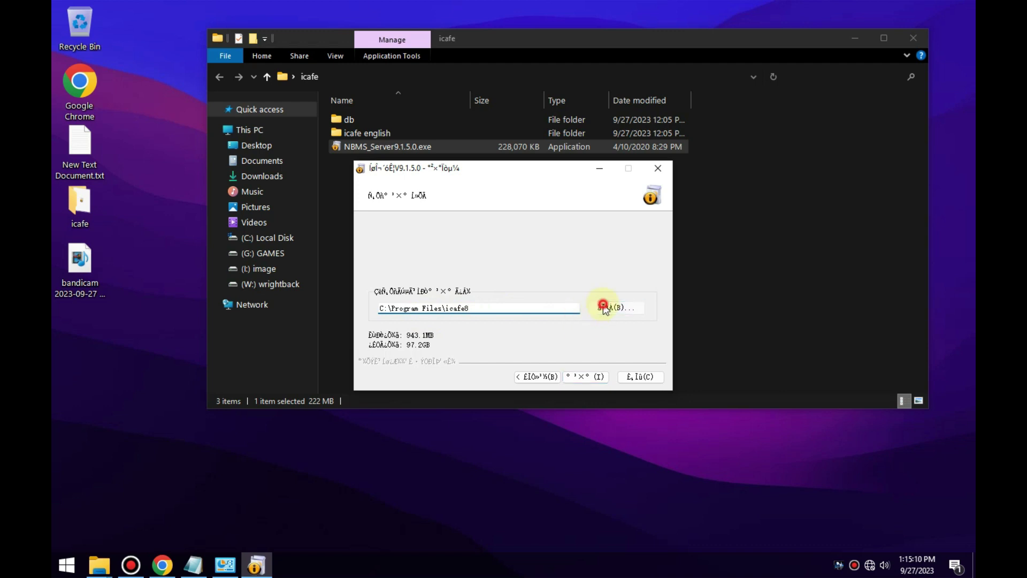
{"action": "left_click", "coordinate": [437, 324]}
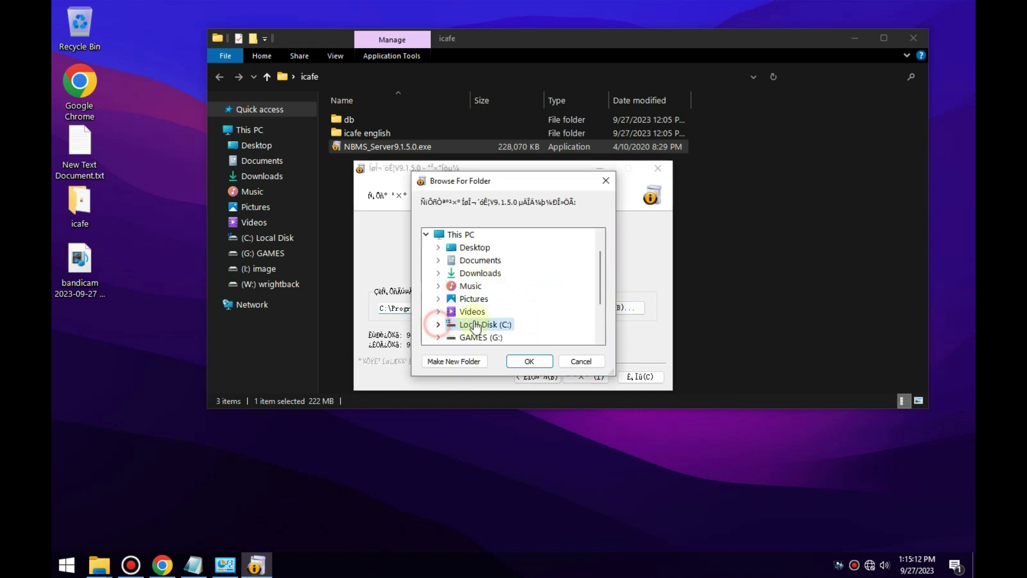
{"action": "left_click", "coordinate": [439, 324]}
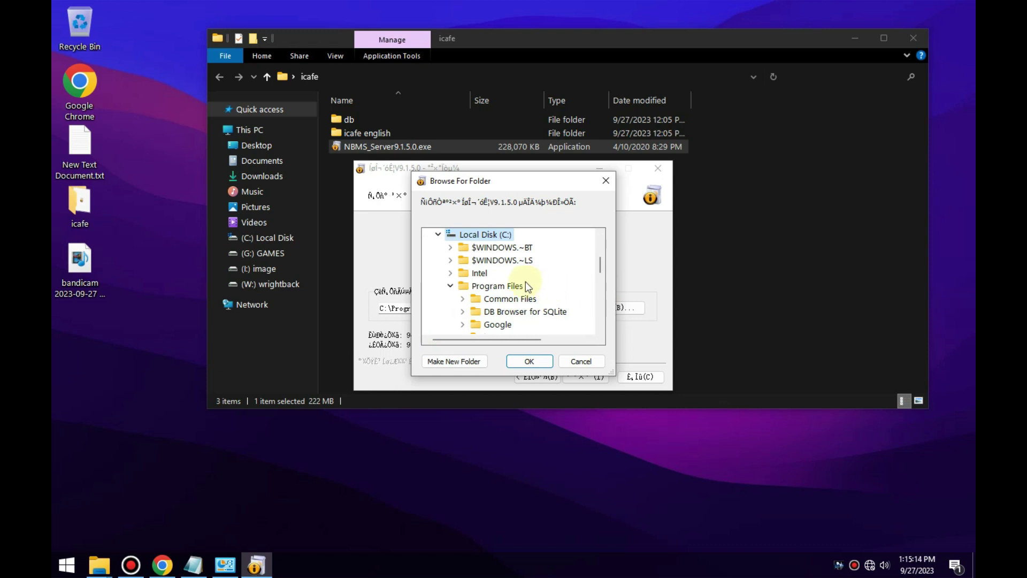
{"action": "left_click", "coordinate": [600, 328]}
{"action": "left_click", "coordinate": [600, 328]}
{"action": "left_click", "coordinate": [491, 313]}
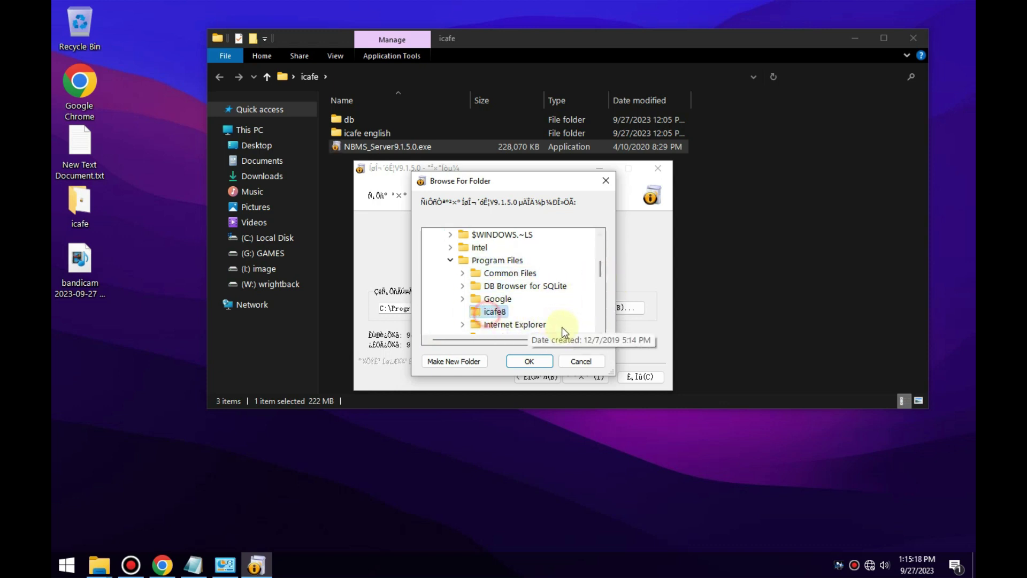
{"action": "left_click", "coordinate": [529, 361]}
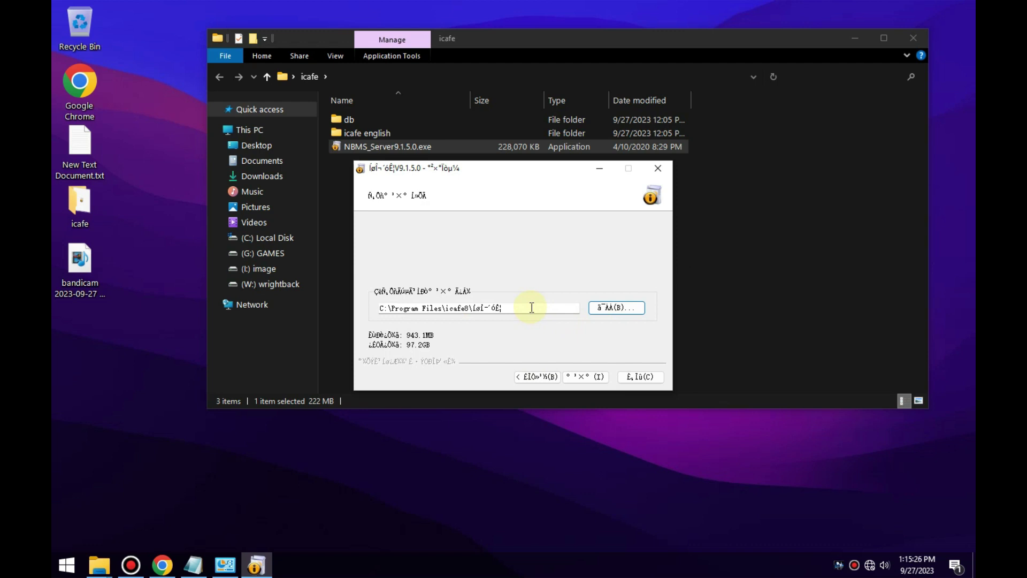
Trim the trailing subfolder and accept the C:\Program Files\icafe8 autocomplete suggestion.
{"action": "left_click", "coordinate": [532, 307]}
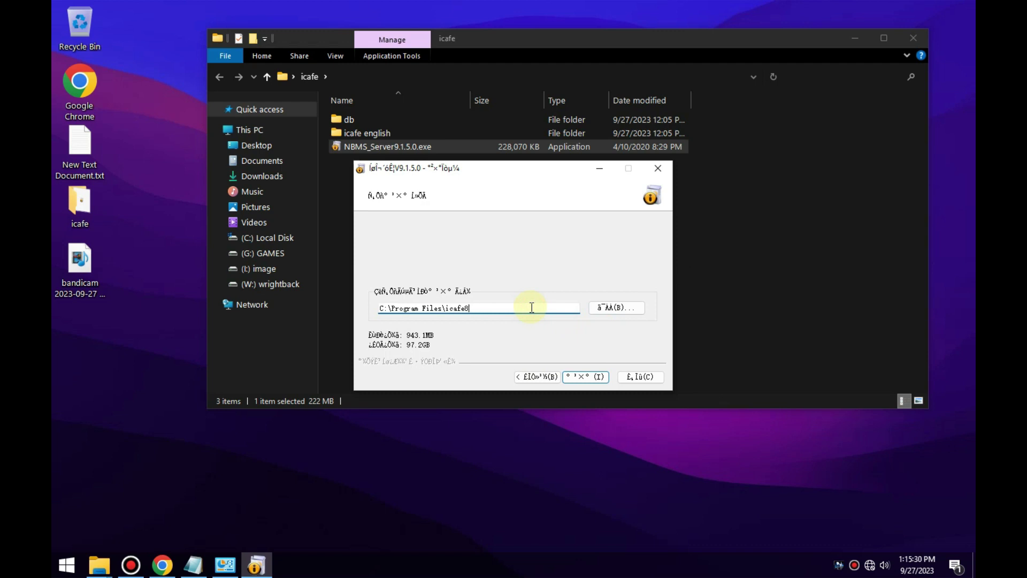
{"action": "key", "text": "BackSpace"}
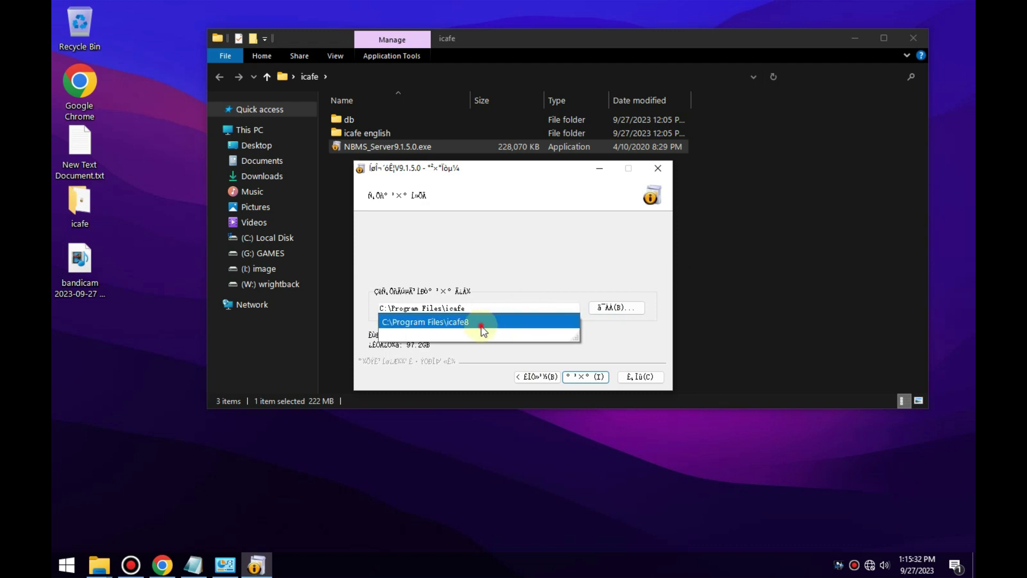
{"action": "left_click", "coordinate": [481, 325]}
{"action": "left_click", "coordinate": [488, 312]}
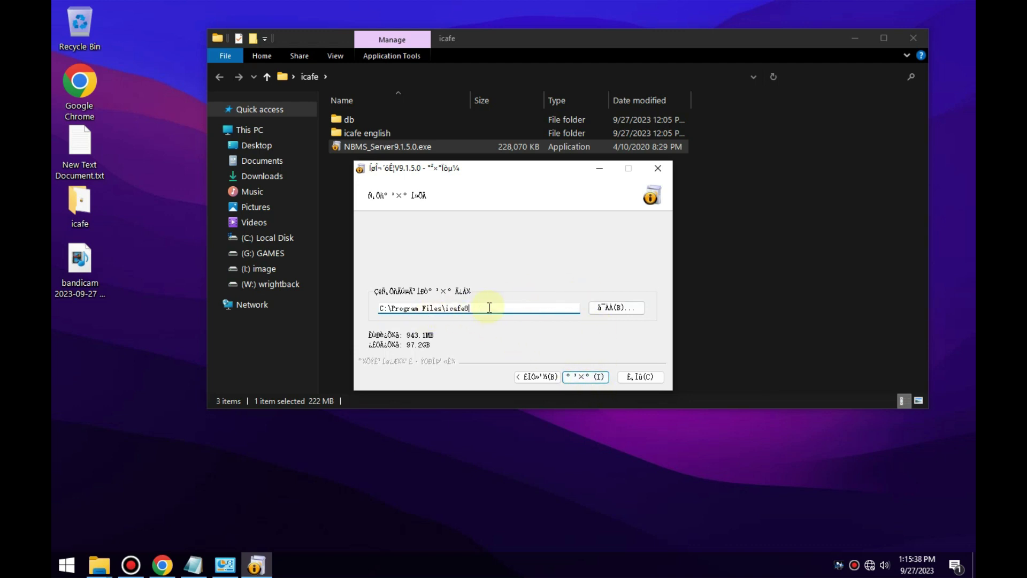
Start the iCafe8 server installation, let the progress complete, then finish the wizard.
{"action": "left_click", "coordinate": [593, 376]}
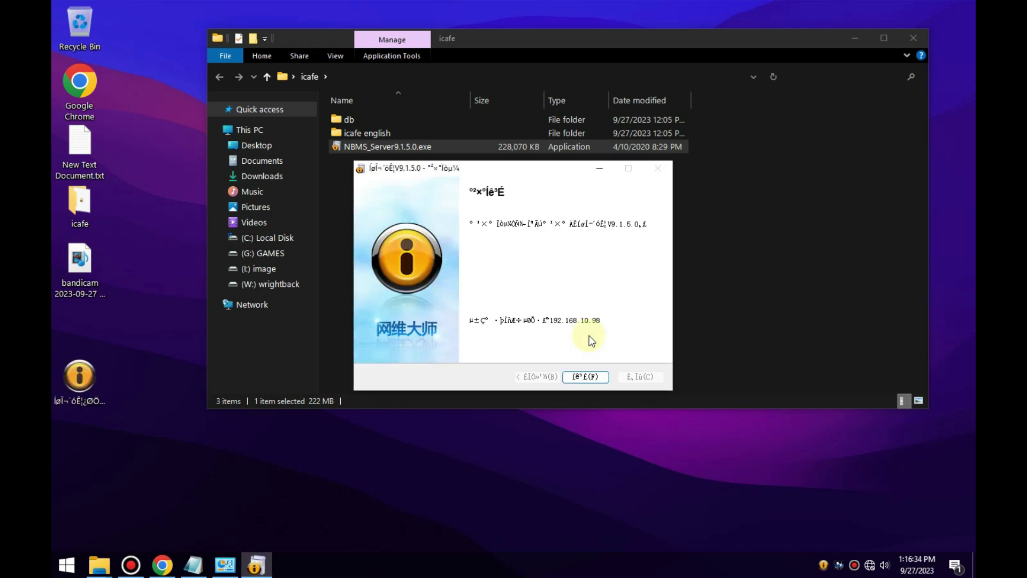
{"action": "left_click", "coordinate": [586, 377]}
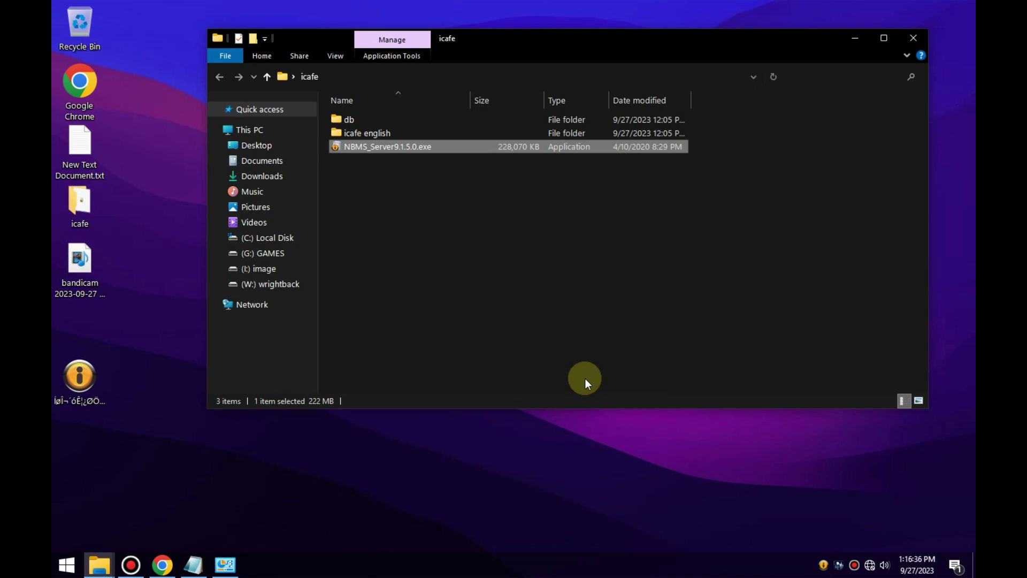
Move the iCafe8 shortcut below bandicam and check the service status window.
{"action": "left_click_drag", "start_coordinate": [93, 378], "coordinate": [95, 338]}
{"action": "left_click", "coordinate": [823, 565]}
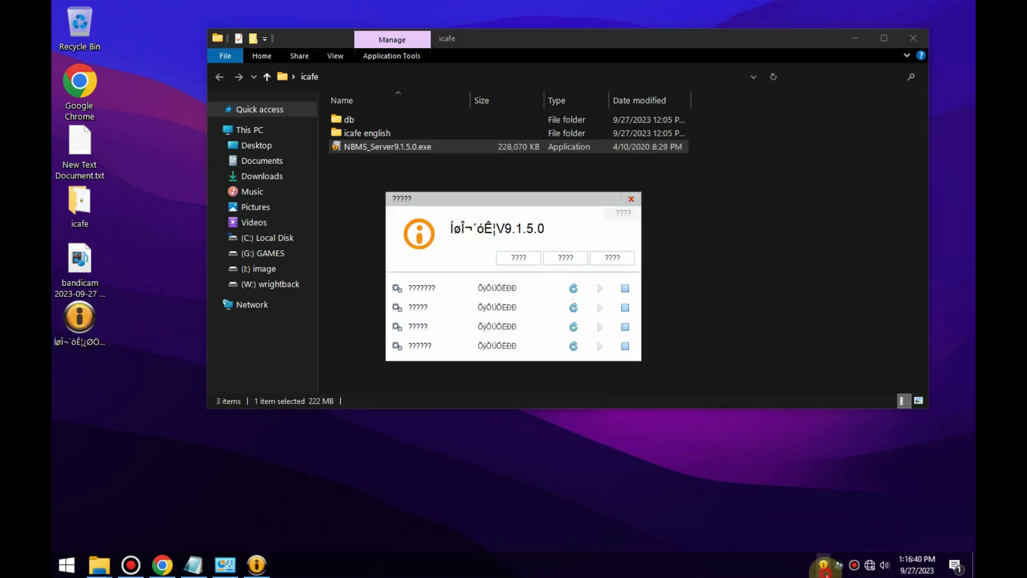
{"action": "left_click_drag", "start_coordinate": [494, 199], "coordinate": [526, 190]}
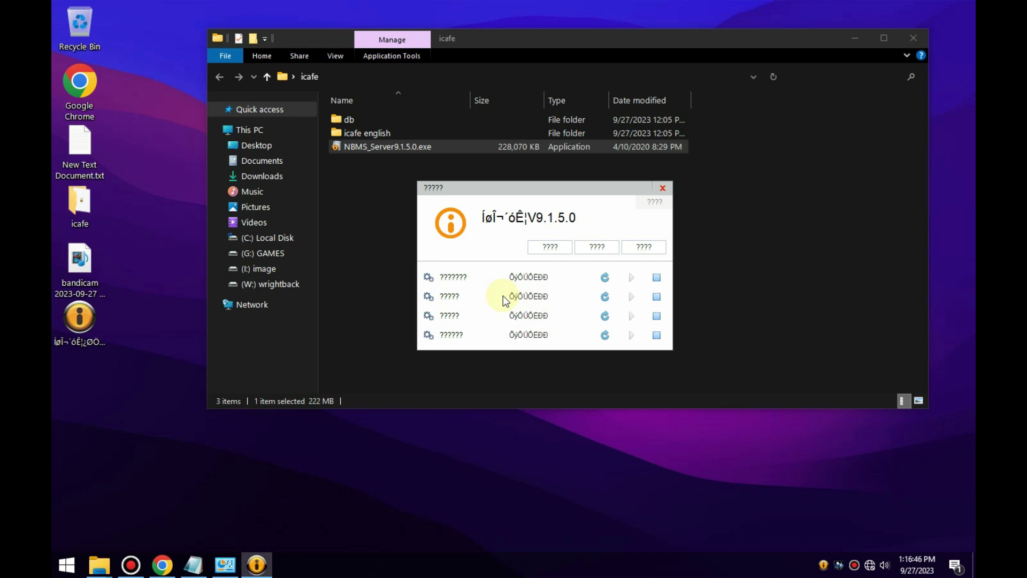
{"action": "left_click", "coordinate": [662, 188]}
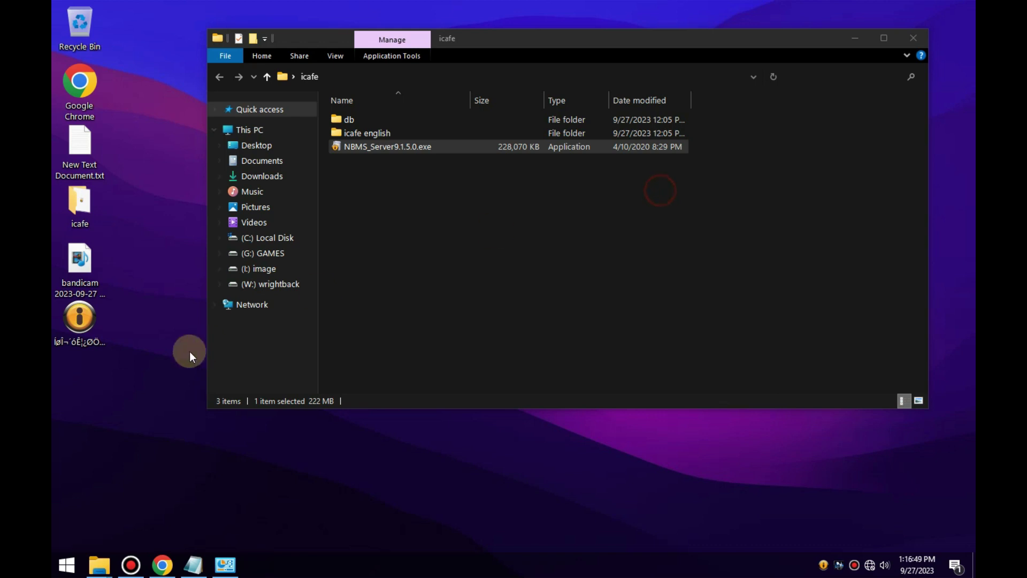
Launch the iCafe8 console, log in, glance at its settings, and close it.
{"action": "double_click", "coordinate": [79, 319]}
{"action": "left_click", "coordinate": [507, 314]}
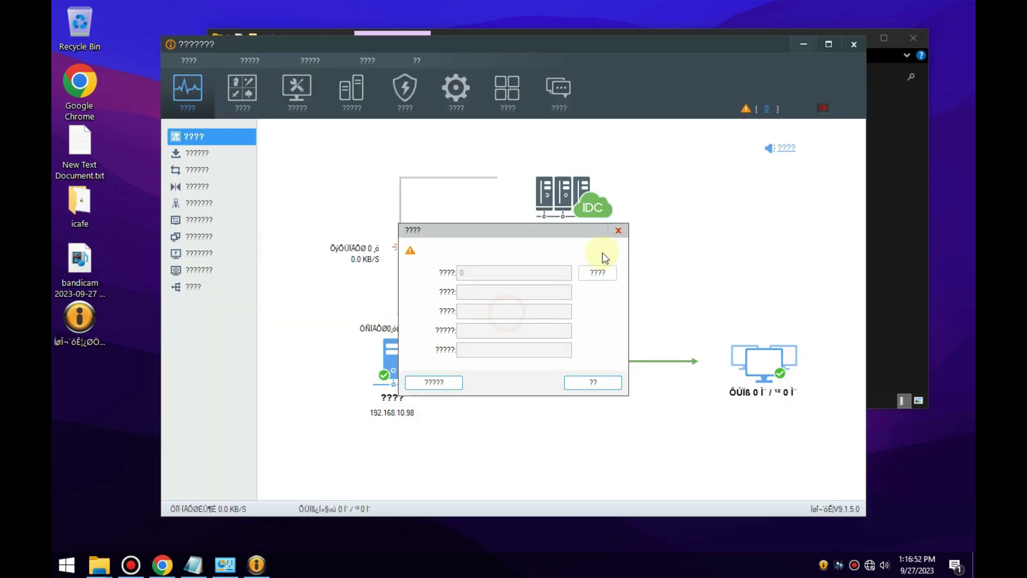
{"action": "left_click", "coordinate": [600, 385]}
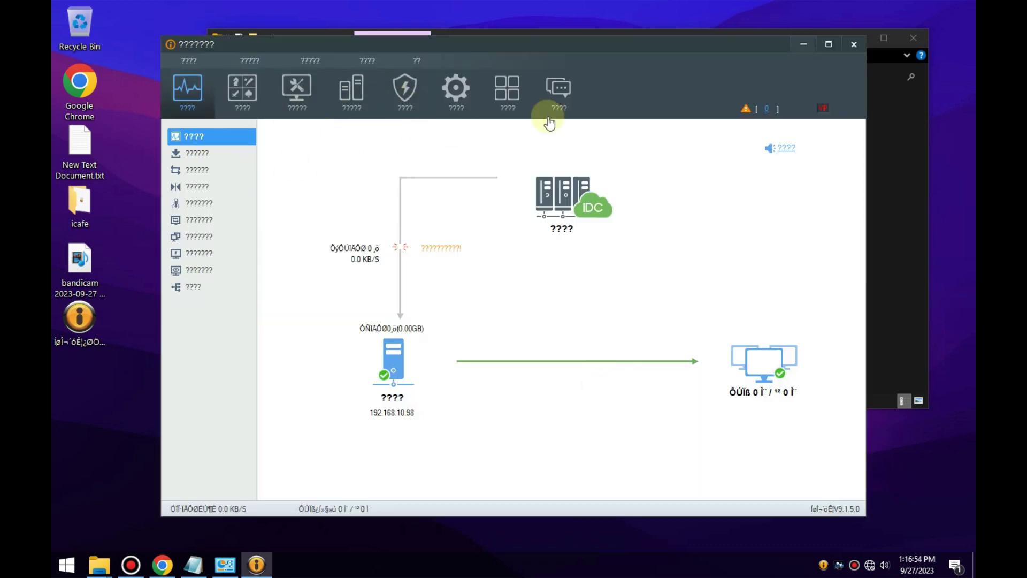
{"action": "left_click", "coordinate": [788, 150]}
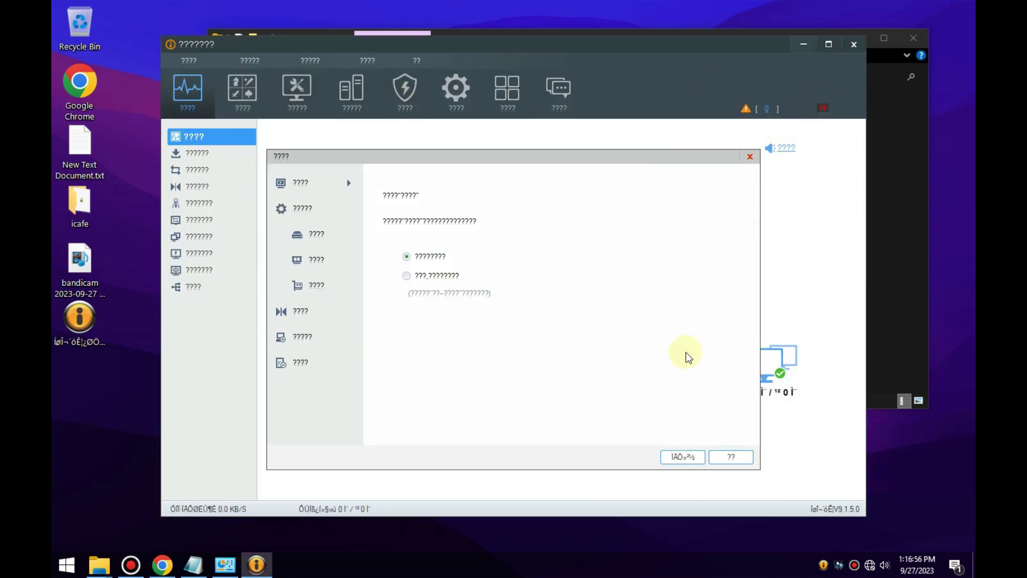
{"action": "left_click", "coordinate": [750, 158]}
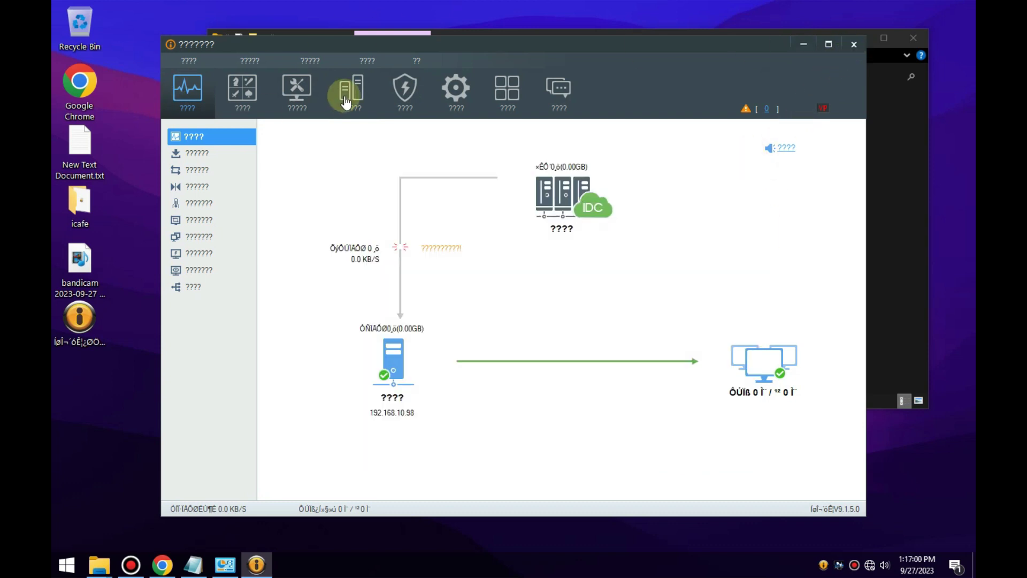
{"action": "left_click", "coordinate": [850, 46]}
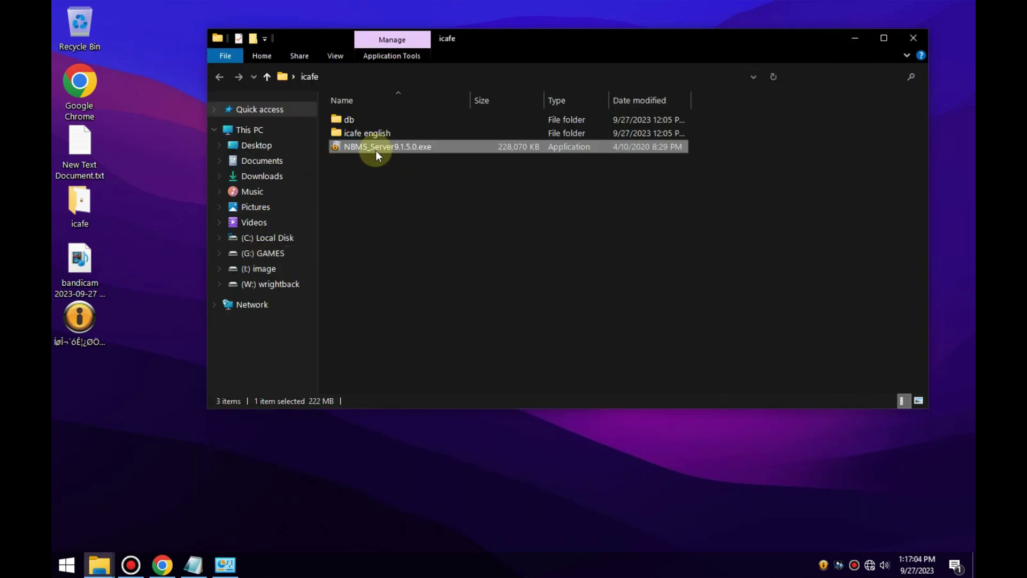
Stop all four iCafe8 server services in the service controller and close its window.
{"action": "left_click", "coordinate": [371, 135]}
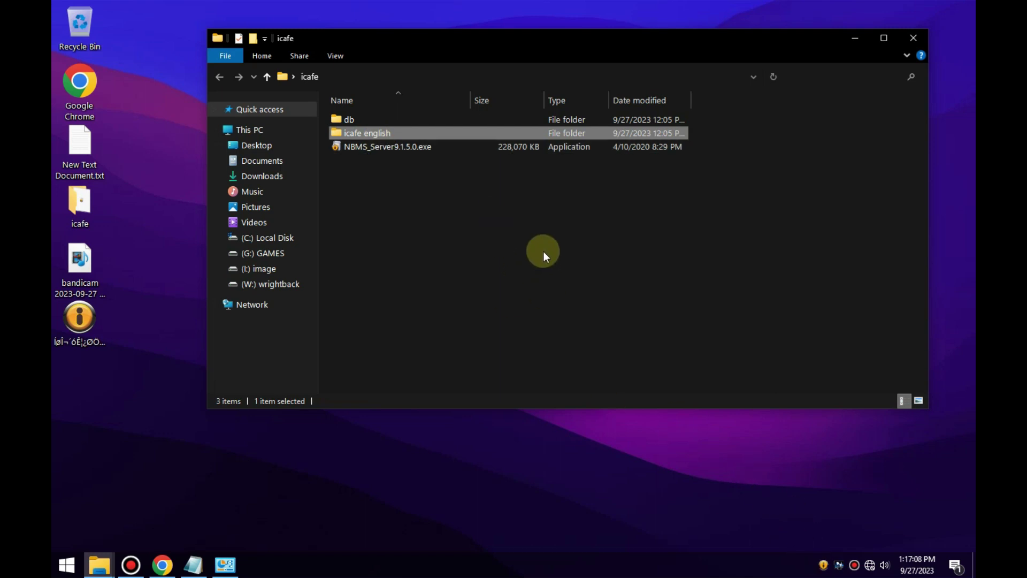
{"action": "double_click", "coordinate": [823, 565]}
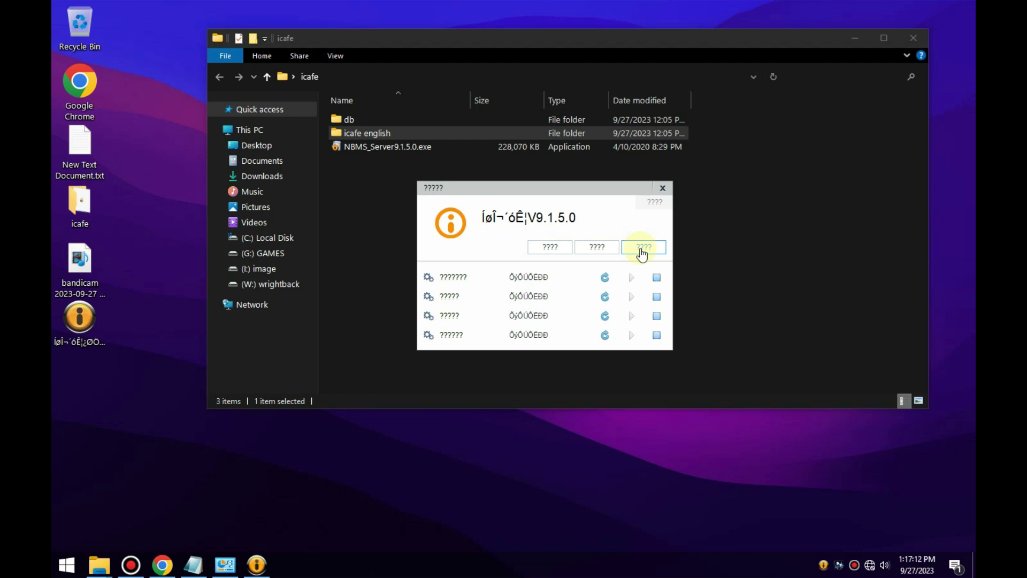
{"action": "left_click", "coordinate": [646, 250]}
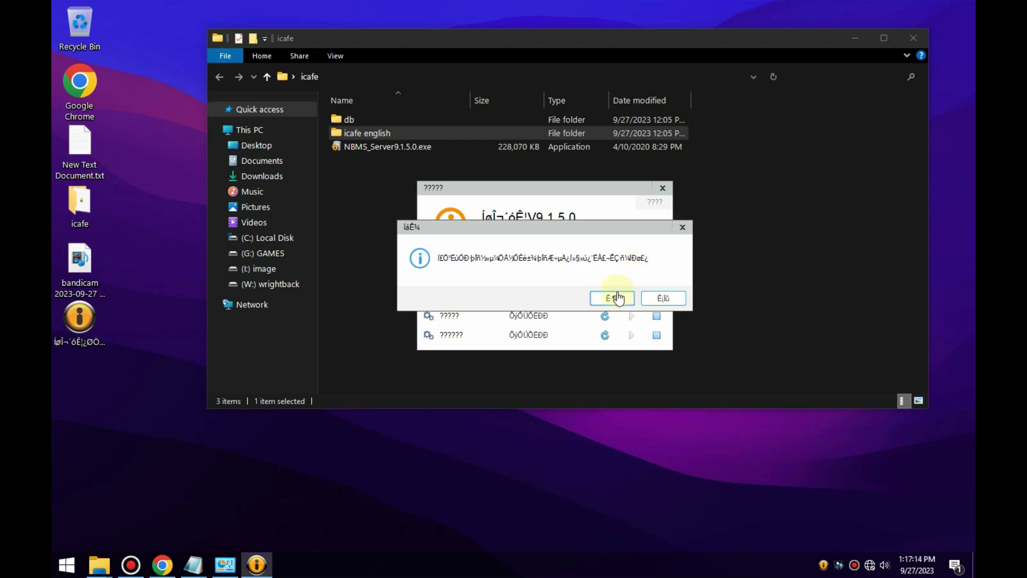
{"action": "left_click", "coordinate": [617, 298]}
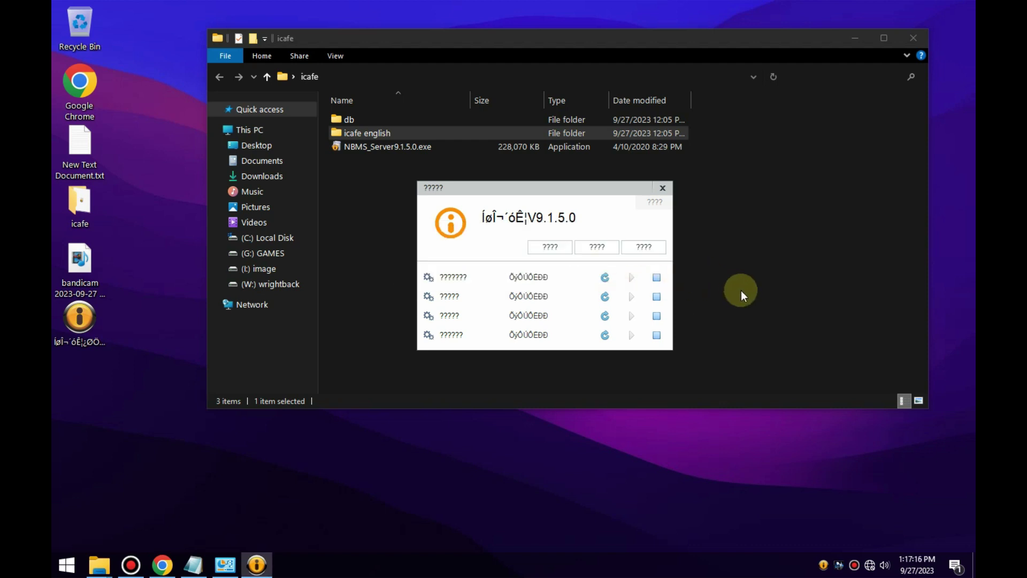
{"action": "left_click", "coordinate": [664, 189]}
Exit the service controller from its tray menu.
{"action": "left_click", "coordinate": [824, 564]}
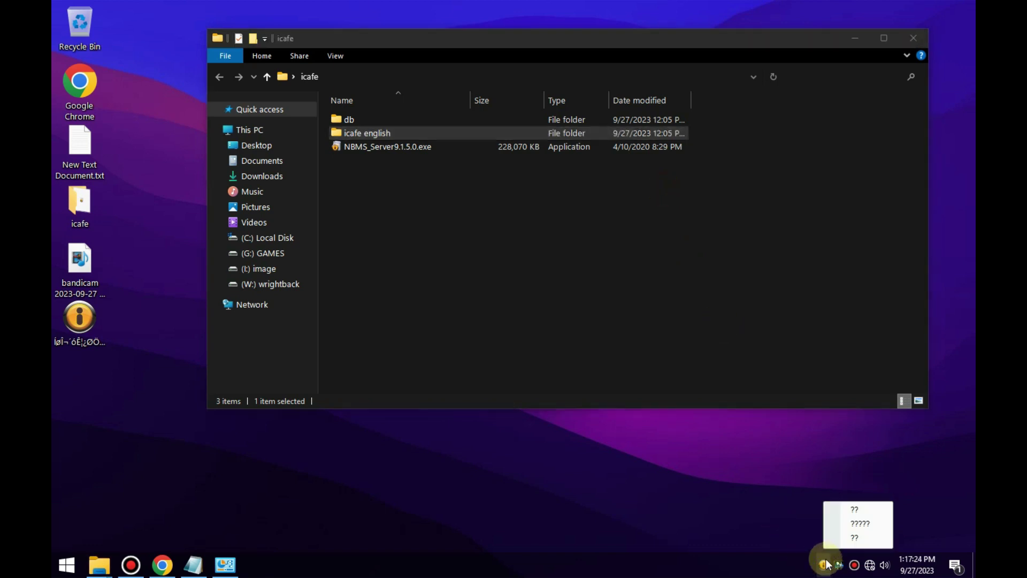
{"action": "left_click", "coordinate": [856, 537]}
{"action": "left_click", "coordinate": [427, 227]}
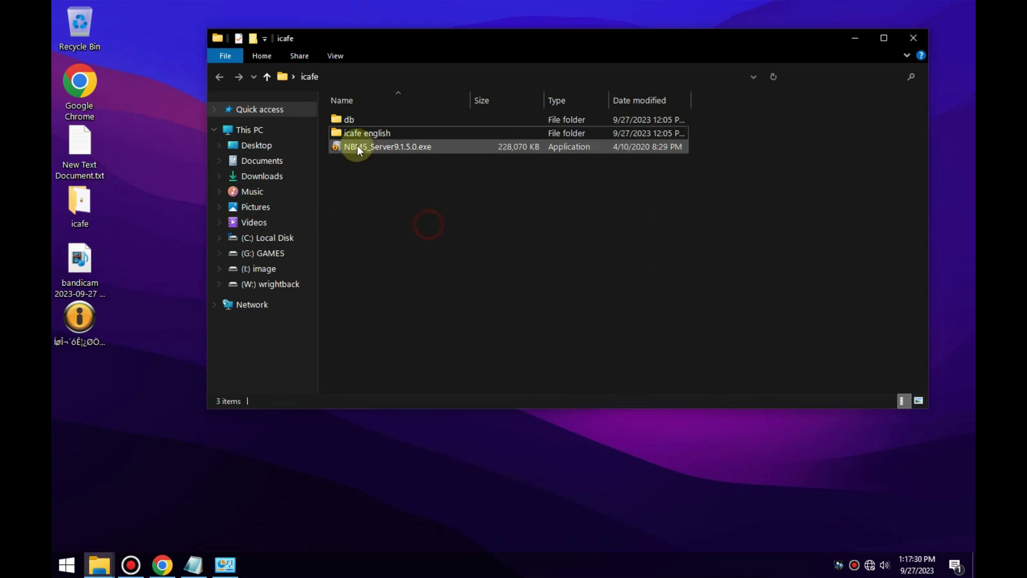
From the iCafe8 shortcut's properties, open BarServerView's folder and go up to the icafe8 install folder.
{"action": "right_click", "coordinate": [76, 329]}
{"action": "left_click", "coordinate": [102, 319]}
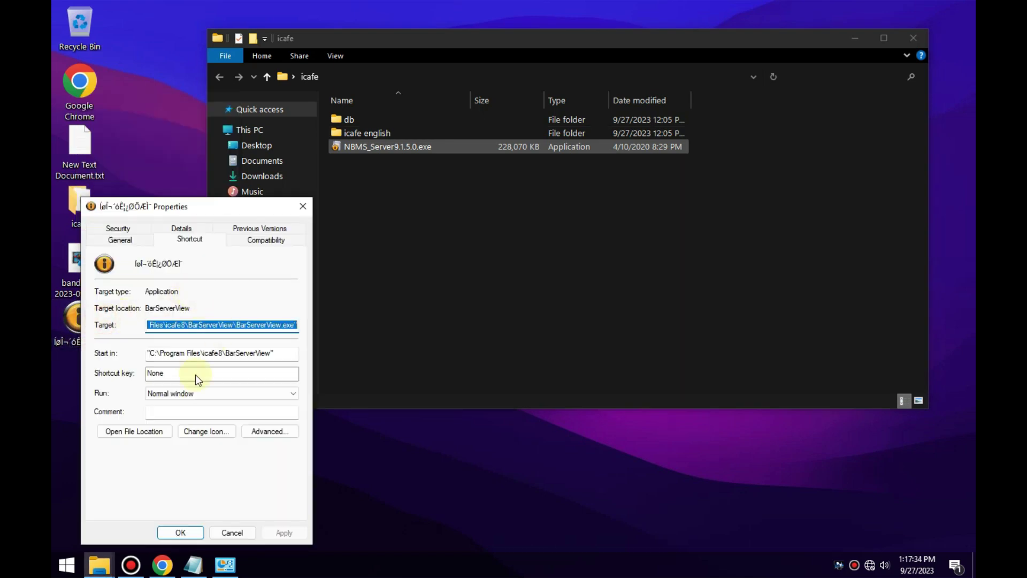
{"action": "left_click", "coordinate": [116, 433]}
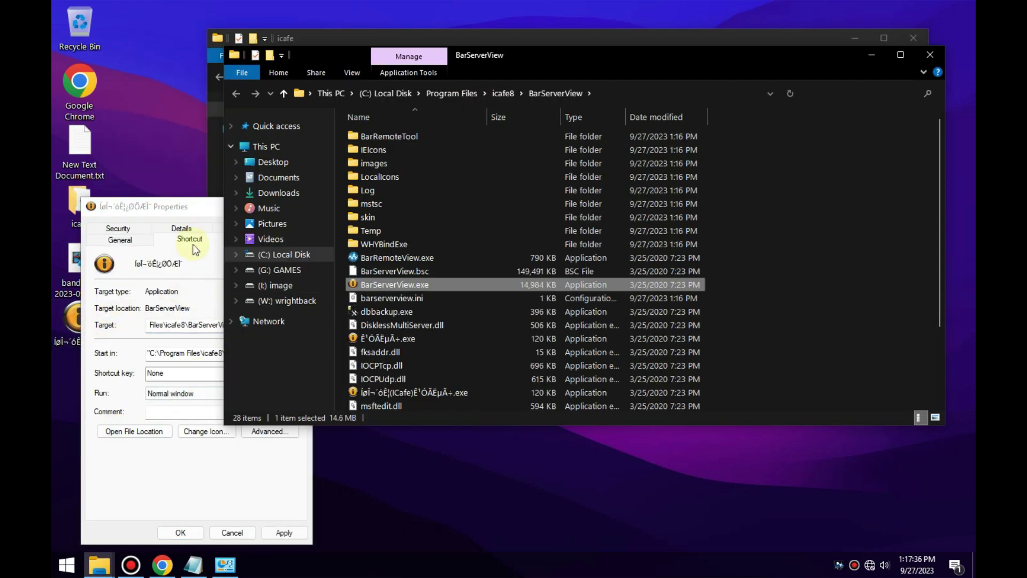
{"action": "left_click", "coordinate": [587, 57]}
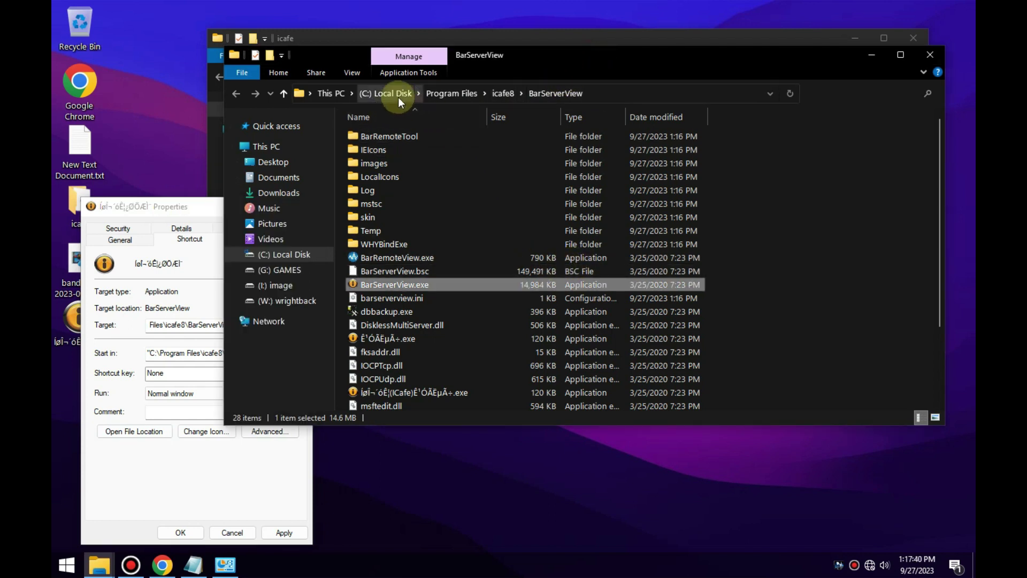
{"action": "left_click", "coordinate": [503, 93]}
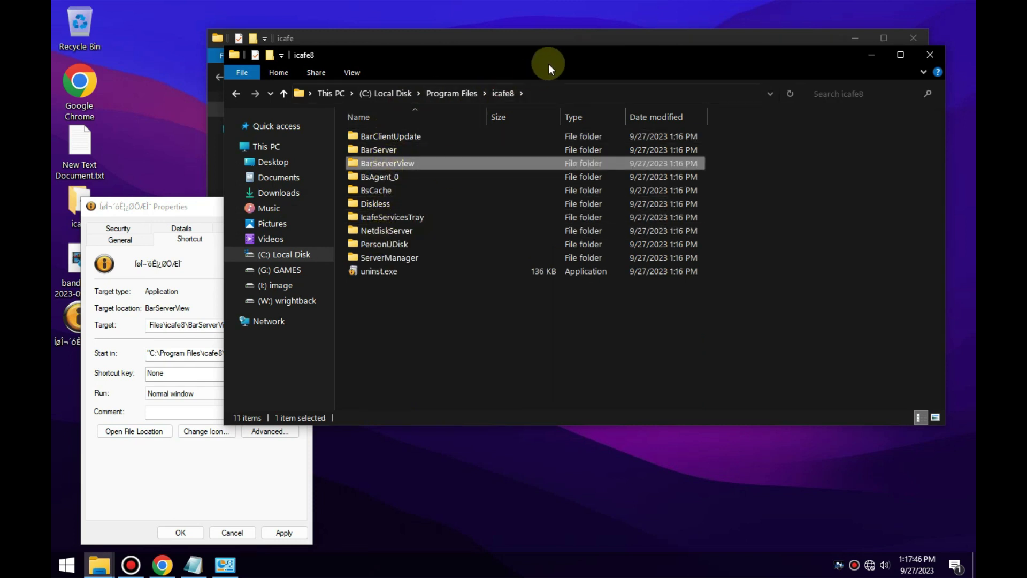
{"action": "left_click_drag", "start_coordinate": [587, 58], "coordinate": [642, 192]}
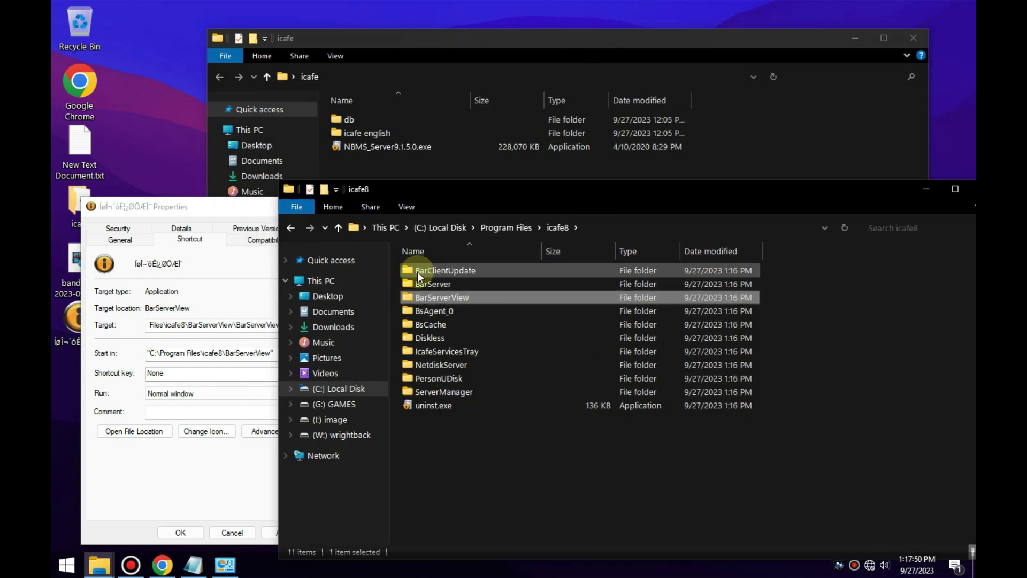
Copy all five folders inside icafe english, with the icafe8 window placed alongside.
{"action": "left_click", "coordinate": [506, 47]}
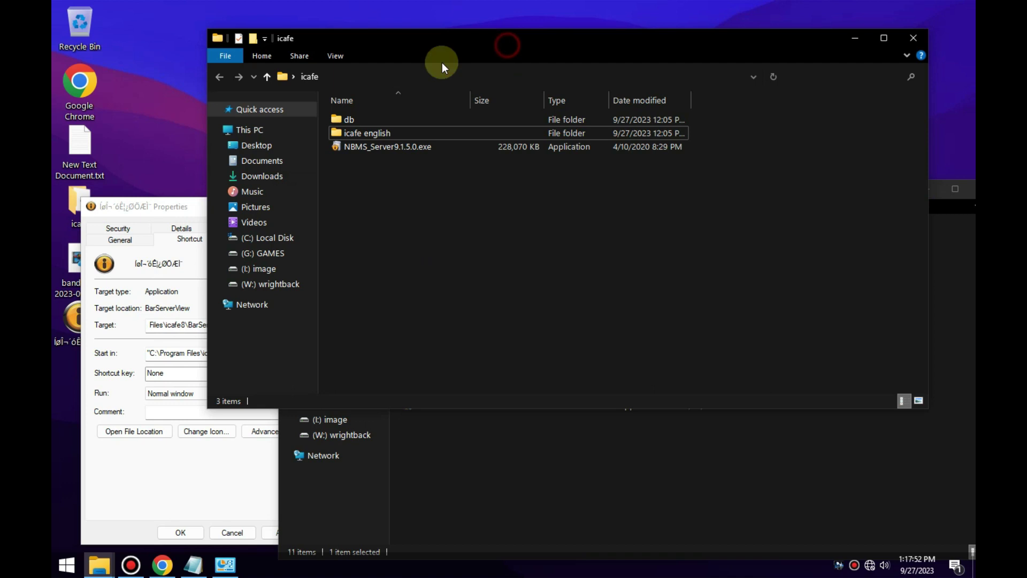
{"action": "double_click", "coordinate": [364, 134]}
{"action": "left_click", "coordinate": [386, 226]}
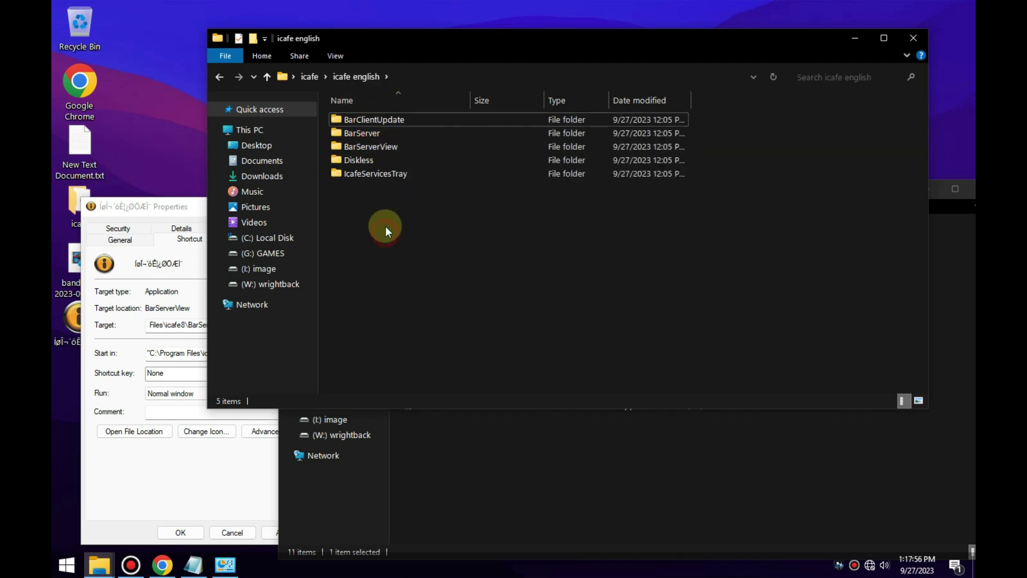
{"action": "key", "text": "ctrl+a"}
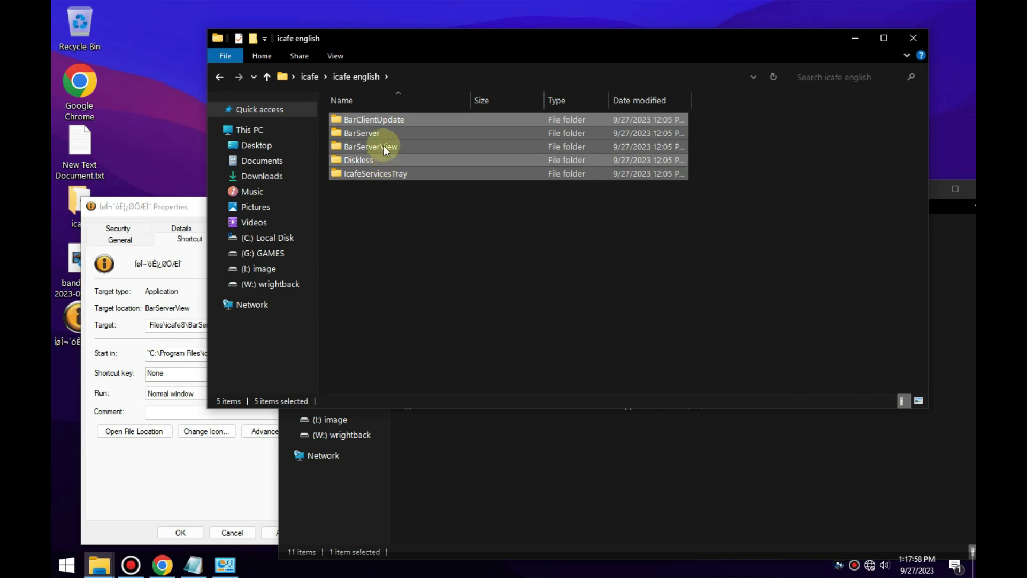
{"action": "right_click", "coordinate": [383, 144]}
{"action": "left_click", "coordinate": [422, 280]}
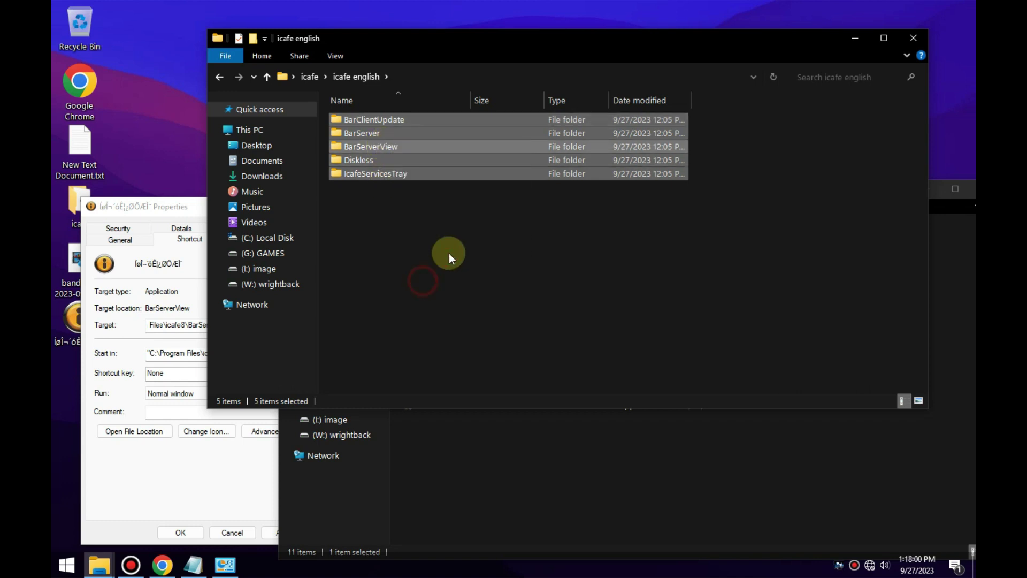
{"action": "left_click", "coordinate": [467, 444]}
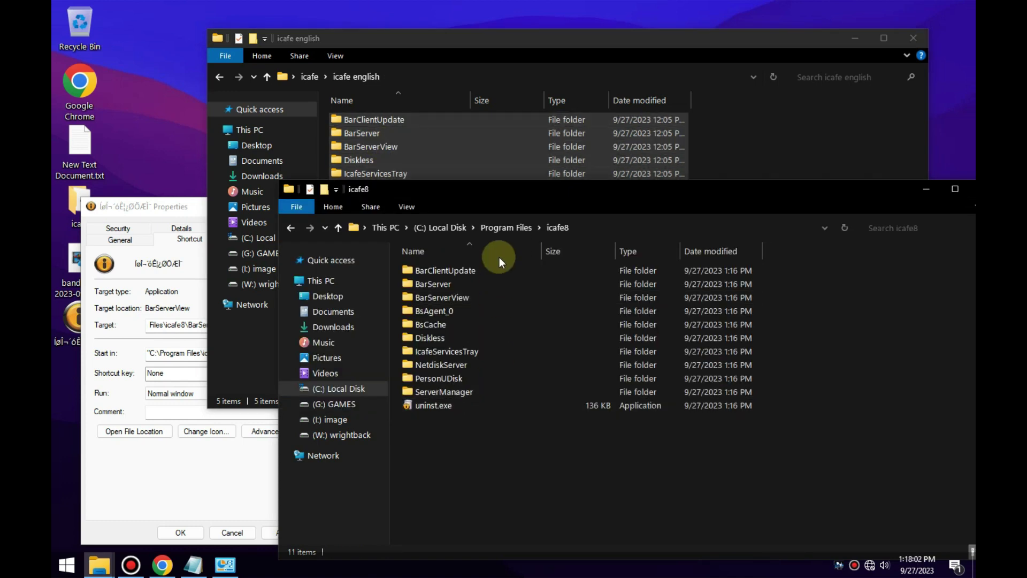
{"action": "left_click_drag", "start_coordinate": [548, 195], "coordinate": [559, 153]}
Close the shortcut properties and paste the five folders into C:\Program Files\icafe8, replacing same-named files.
{"action": "left_click", "coordinate": [155, 207]}
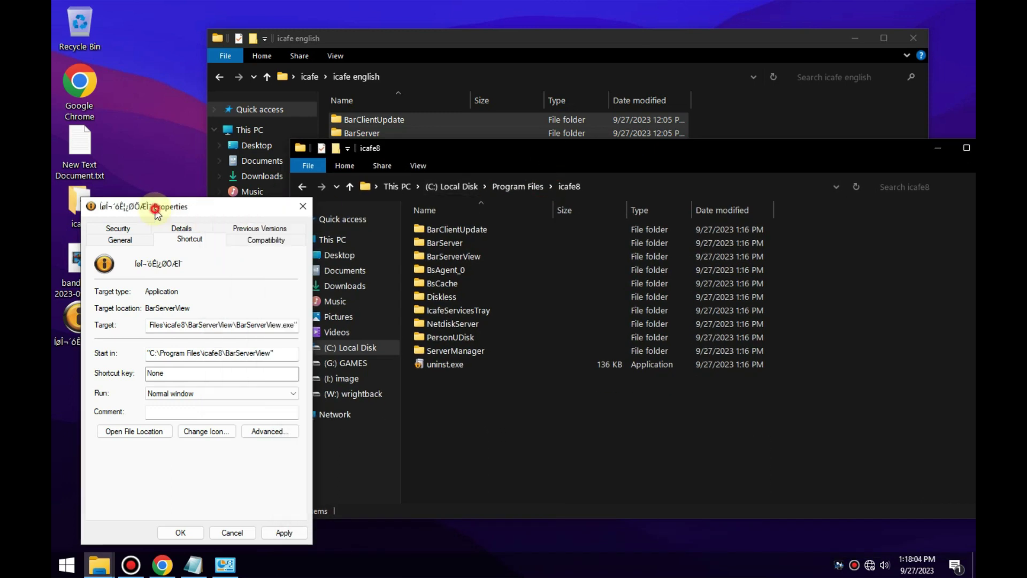
{"action": "left_click", "coordinate": [302, 207]}
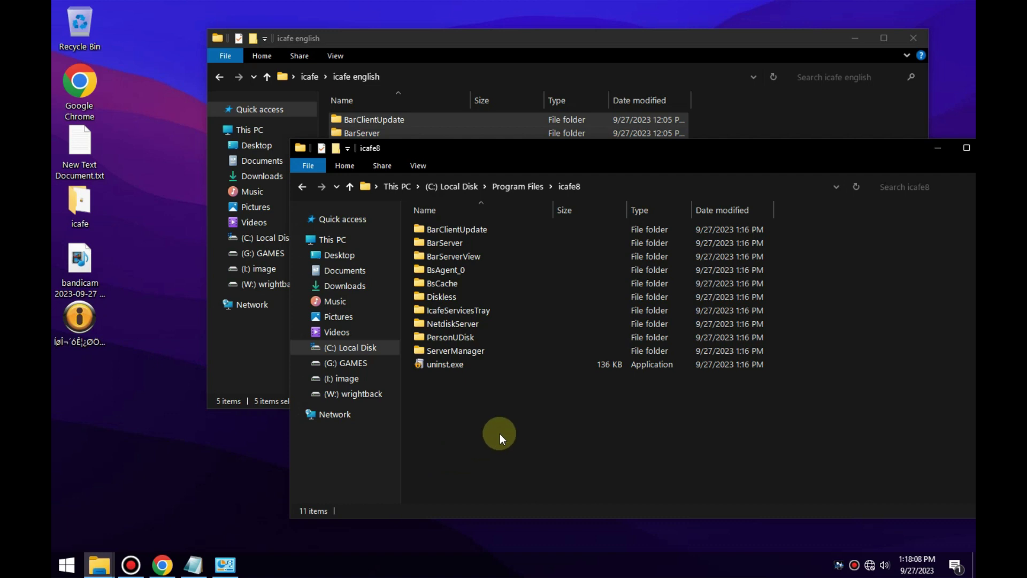
{"action": "right_click", "coordinate": [488, 412]}
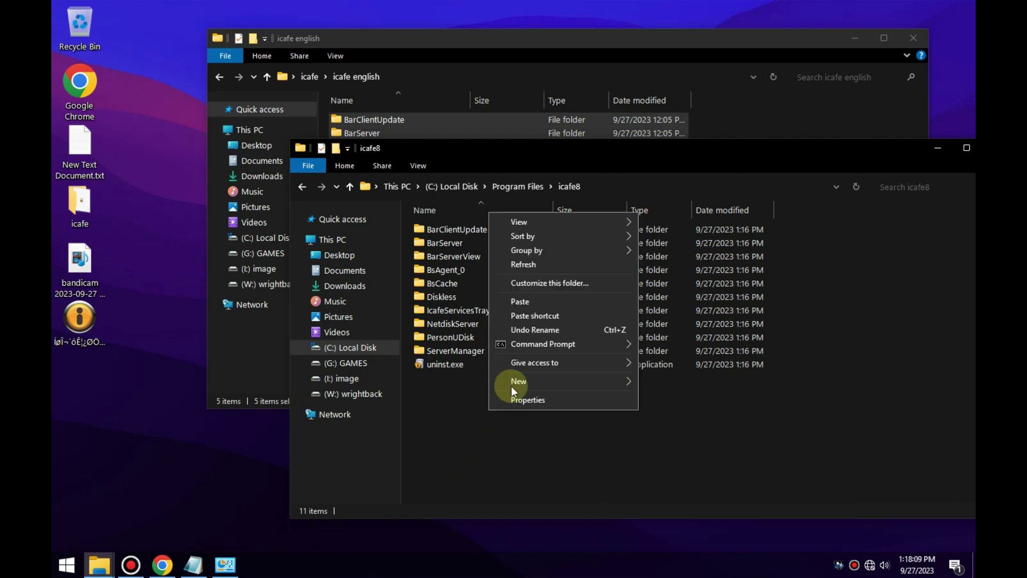
{"action": "left_click", "coordinate": [529, 302]}
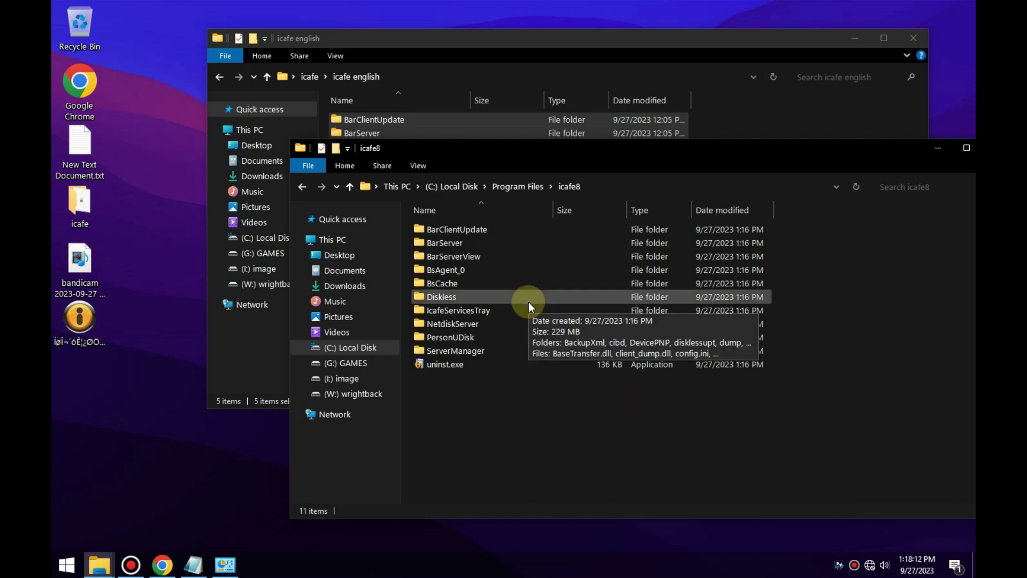
{"action": "left_click_drag", "start_coordinate": [502, 108], "coordinate": [644, 252]}
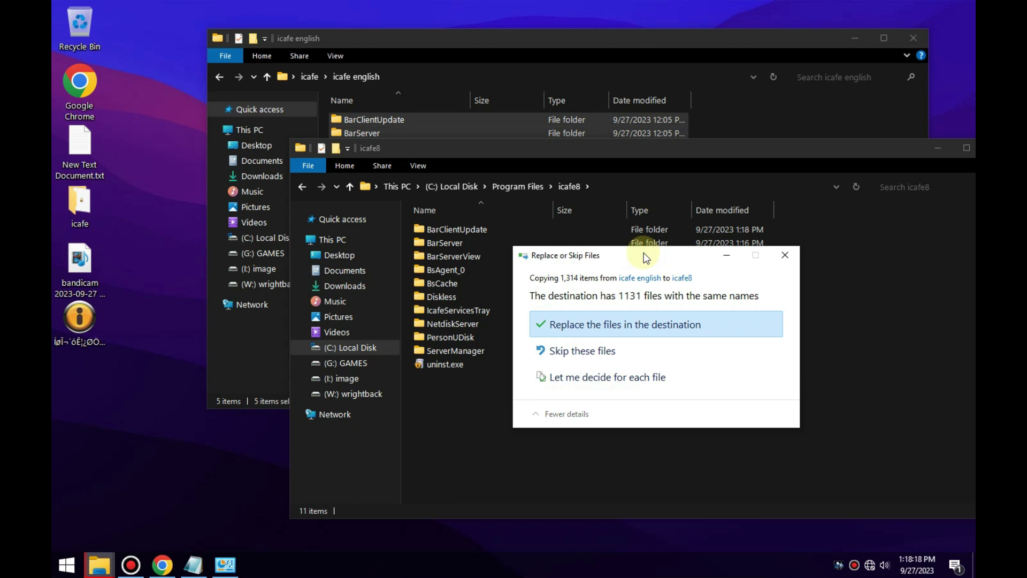
{"action": "left_click", "coordinate": [614, 325]}
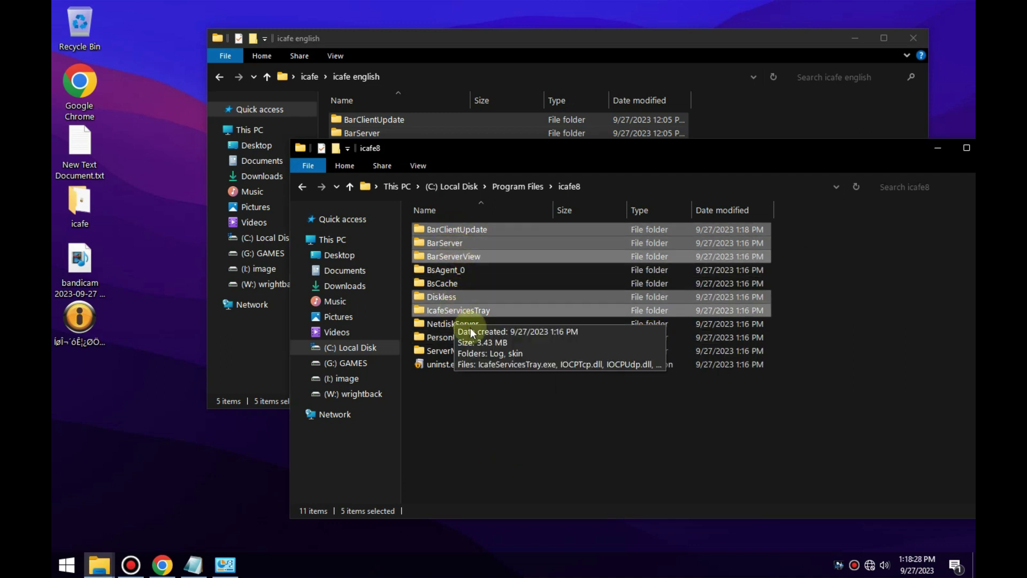
{"action": "left_click", "coordinate": [525, 422]}
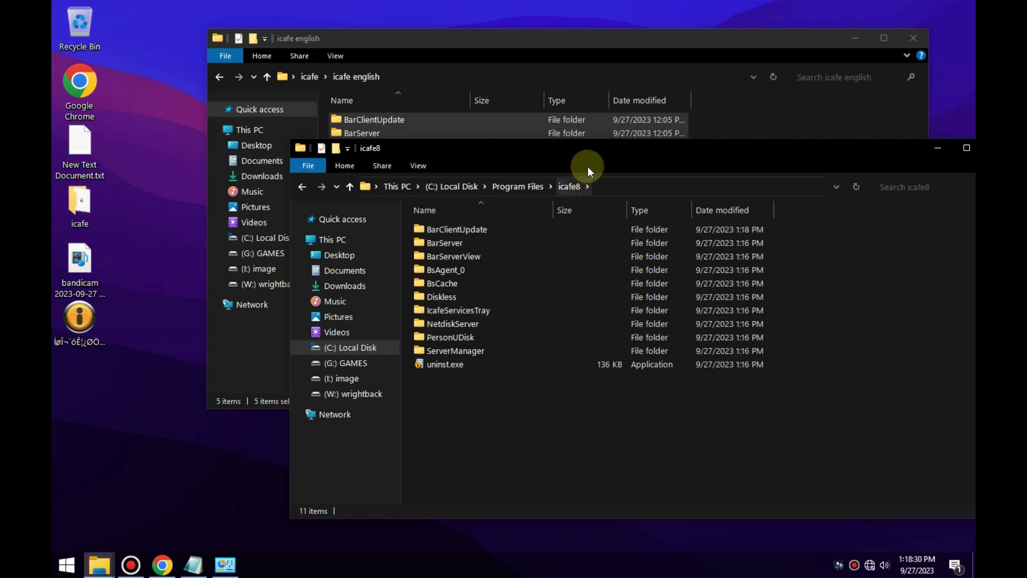
Open the IcafeServicesTray folder and view IcafeServicesTray.exe's compatibility settings, closing without saving.
{"action": "double_click", "coordinate": [452, 313]}
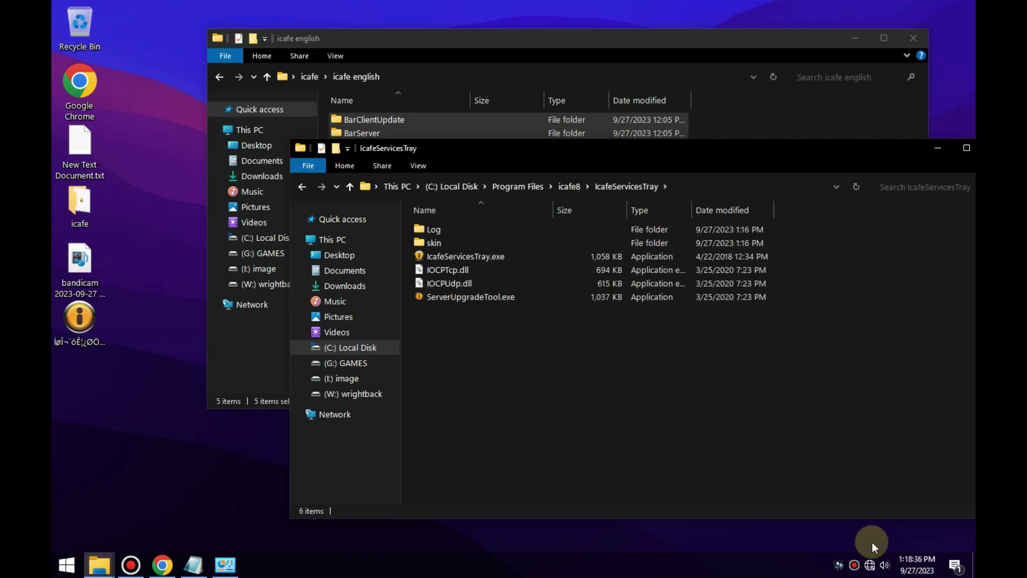
{"action": "right_click", "coordinate": [485, 258]}
{"action": "left_click", "coordinate": [522, 500]}
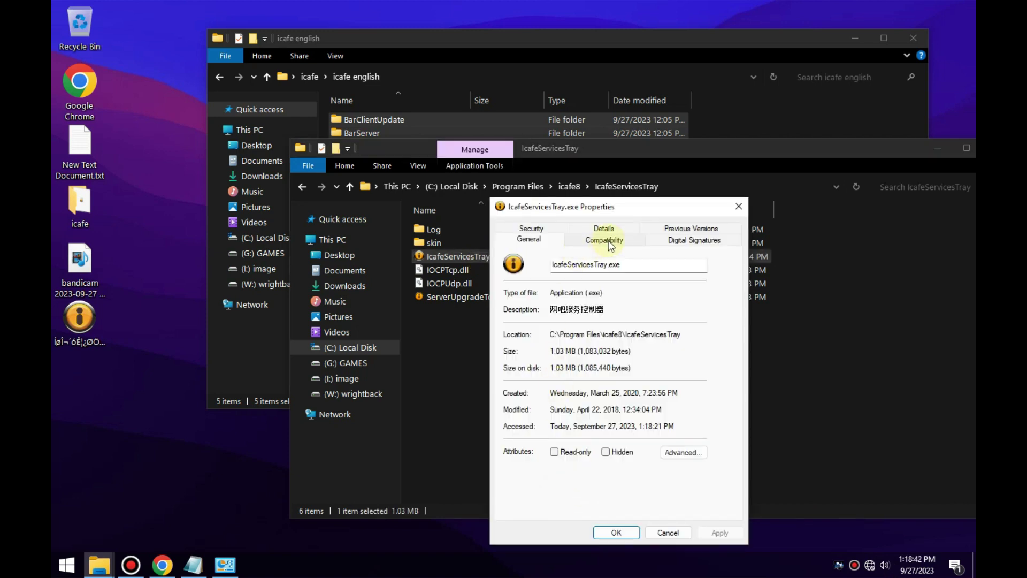
{"action": "left_click", "coordinate": [605, 240]}
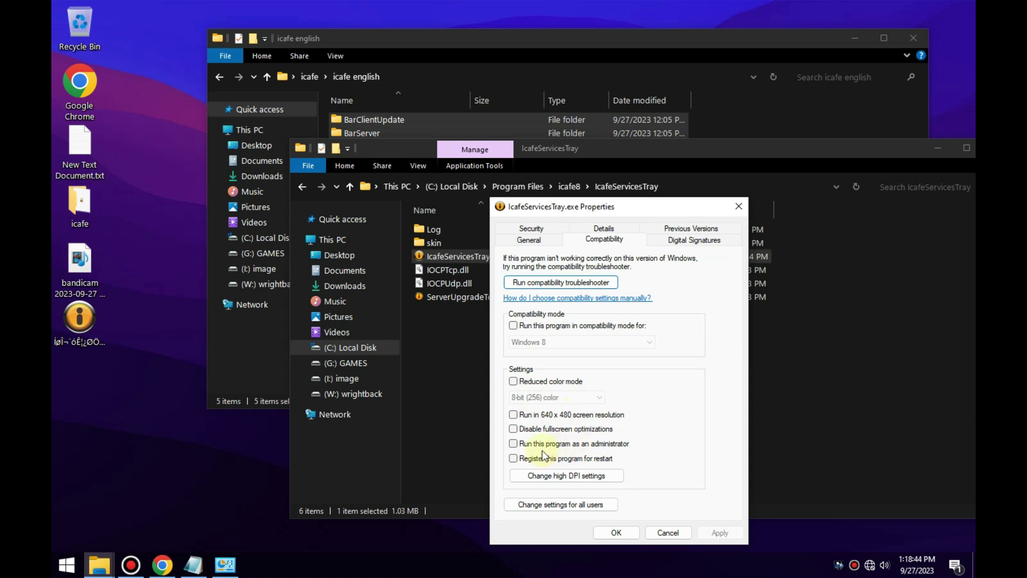
{"action": "left_click", "coordinate": [514, 444]}
{"action": "left_click", "coordinate": [739, 206]}
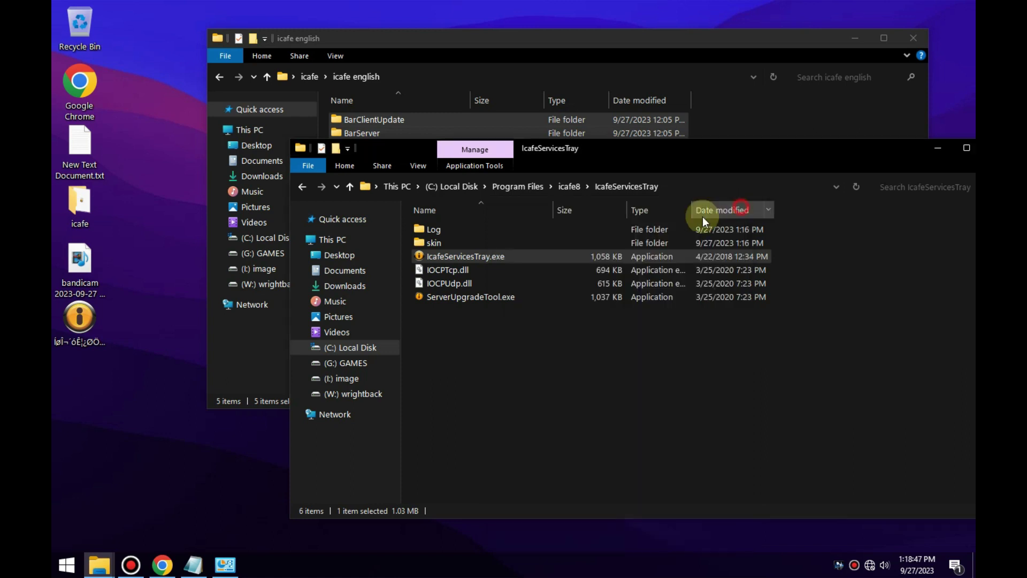
{"action": "right_click", "coordinate": [465, 258]}
{"action": "left_click", "coordinate": [425, 340]}
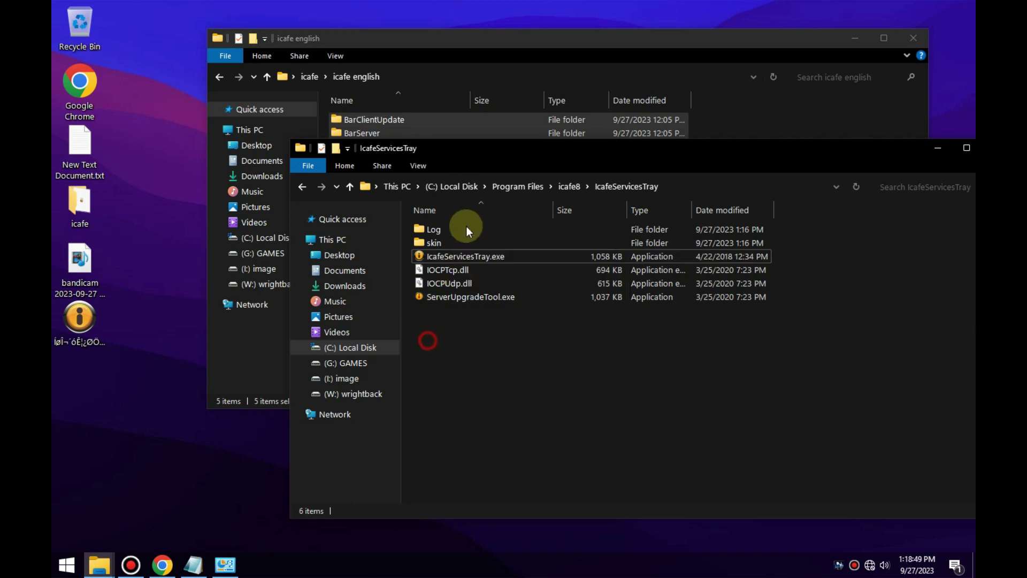
Set IcafeServicesTray.exe to always run as administrator and apply the setting.
{"action": "right_click", "coordinate": [464, 259]}
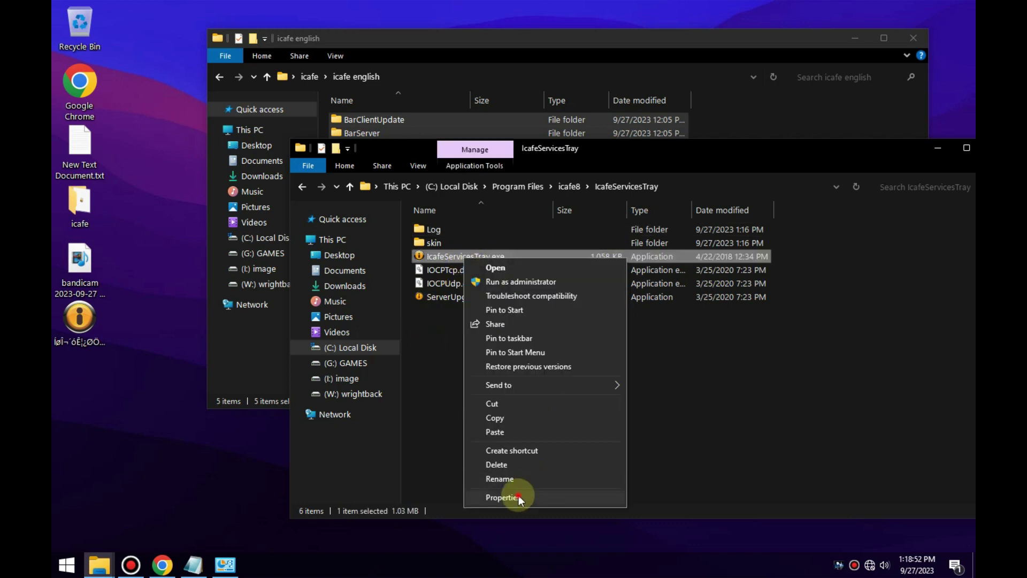
{"action": "left_click", "coordinate": [519, 496]}
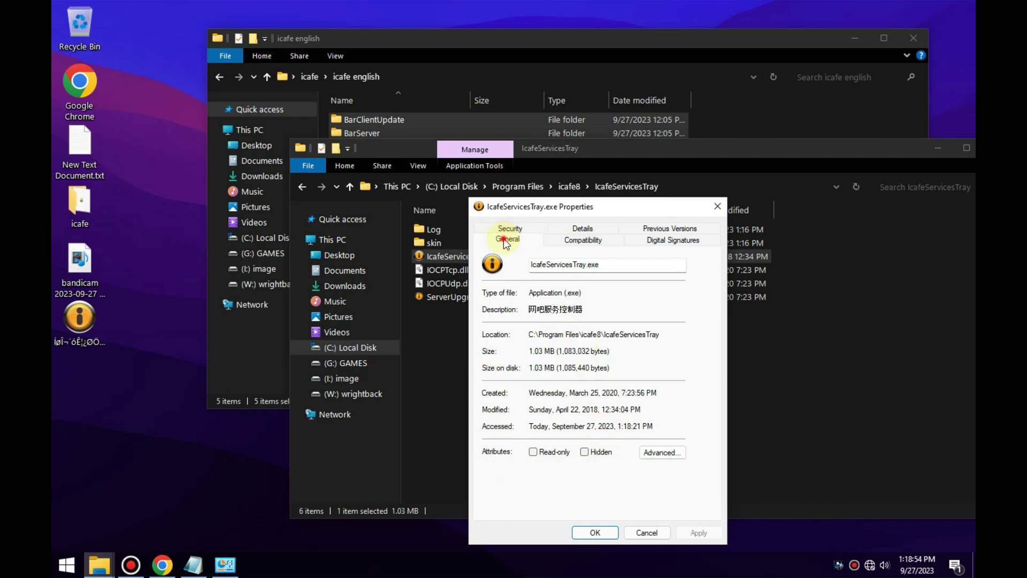
{"action": "left_click", "coordinate": [578, 247]}
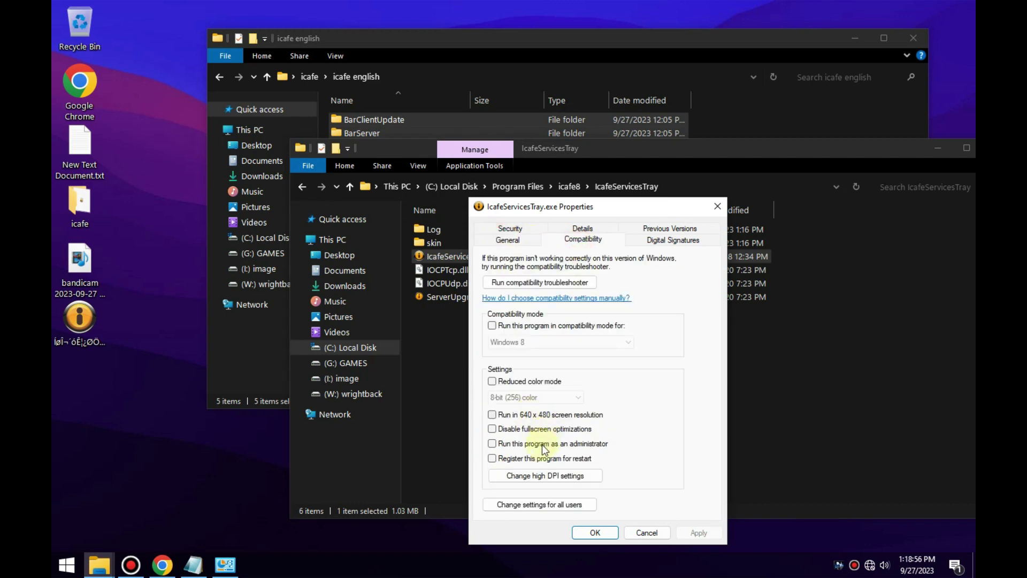
{"action": "left_click", "coordinate": [493, 443]}
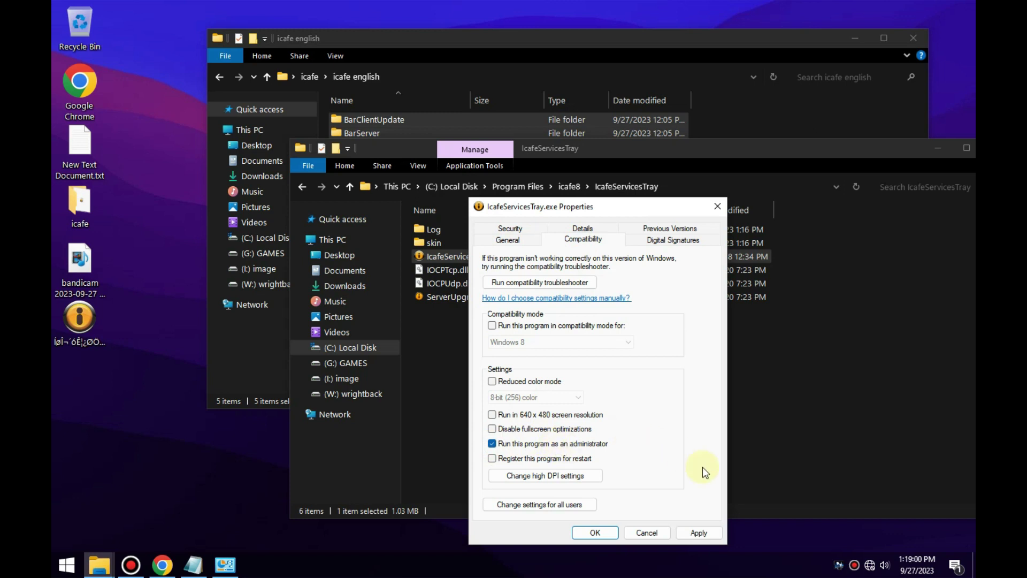
{"action": "left_click", "coordinate": [699, 533]}
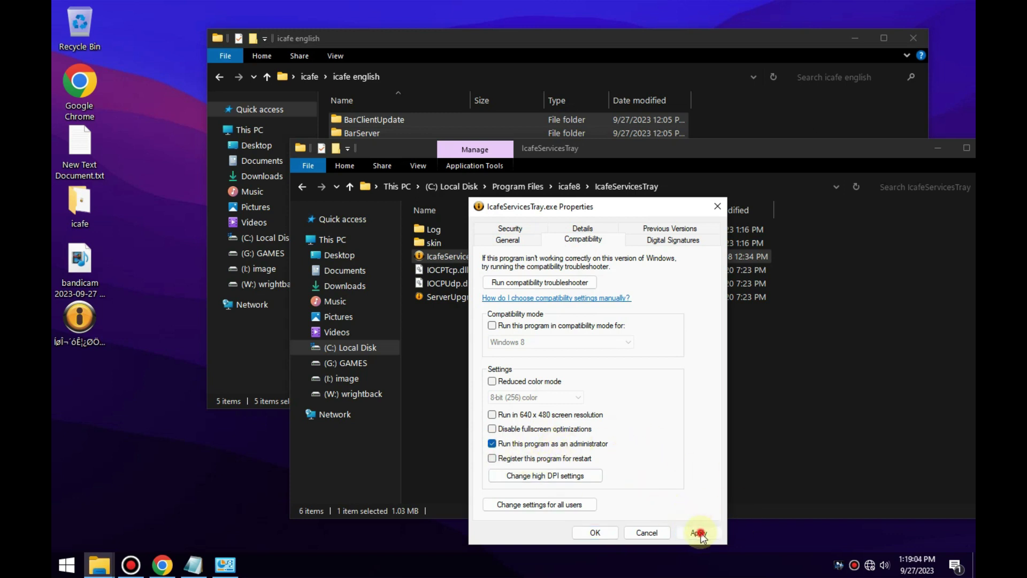
{"action": "left_click", "coordinate": [599, 533]}
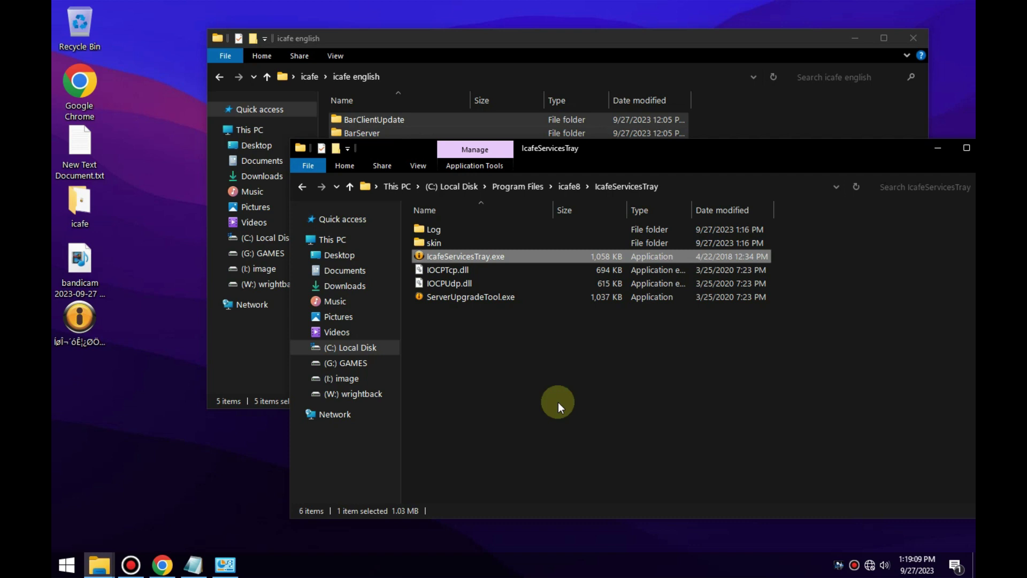
Launch IcafeServicesTray and start all four iCafe8 services, then minimize the folder window.
{"action": "left_click_drag", "start_coordinate": [792, 152], "coordinate": [644, 113]}
{"action": "left_click_drag", "start_coordinate": [561, 114], "coordinate": [705, 150]}
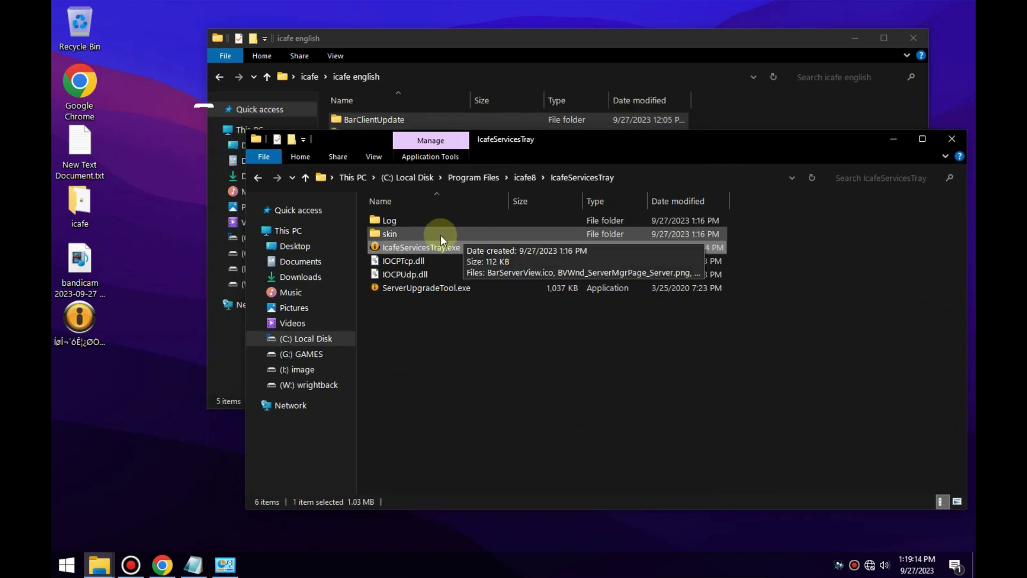
{"action": "double_click", "coordinate": [426, 247]}
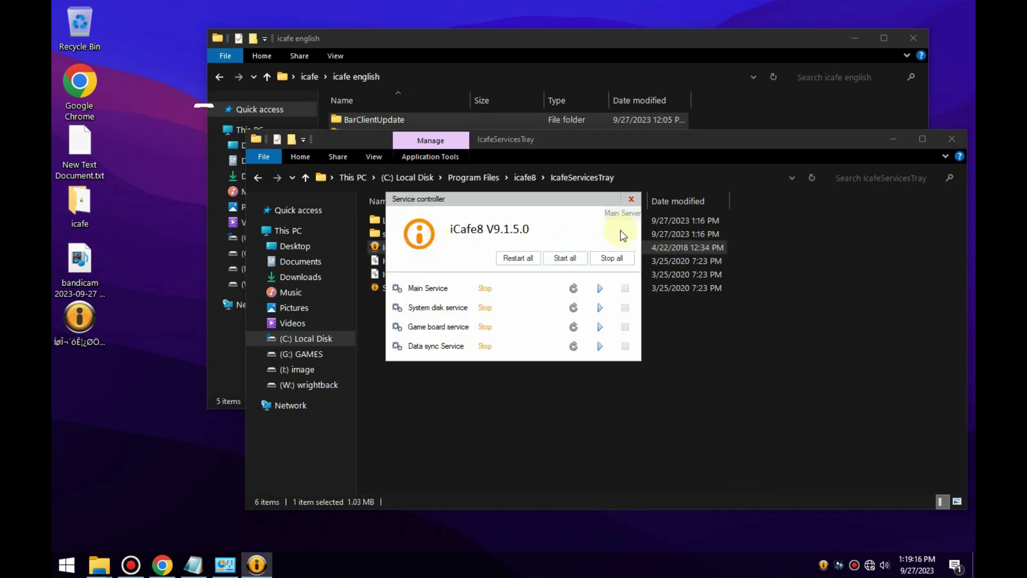
{"action": "left_click_drag", "start_coordinate": [570, 199], "coordinate": [625, 199]}
{"action": "left_click", "coordinate": [566, 258]}
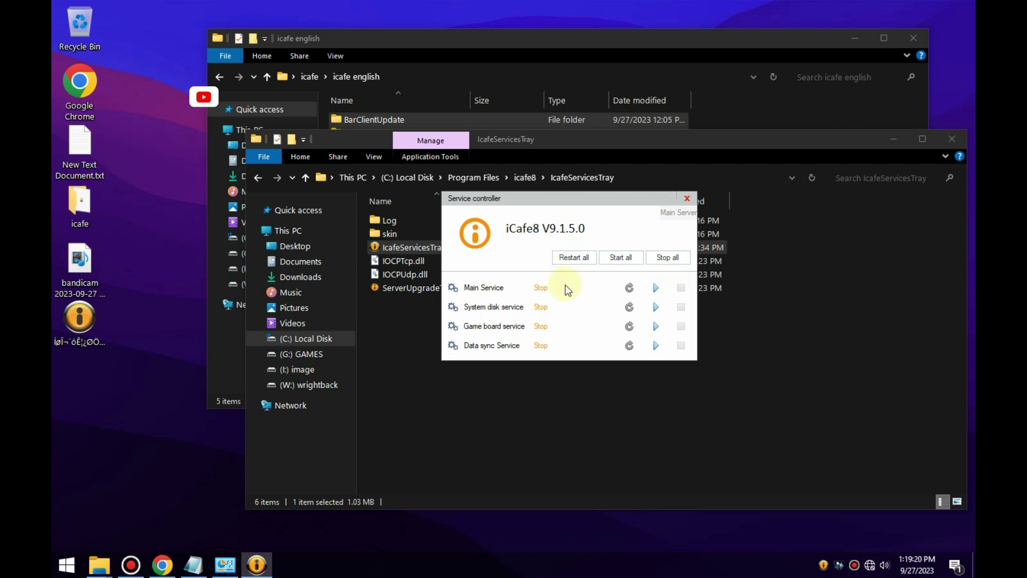
{"action": "left_click", "coordinate": [619, 263]}
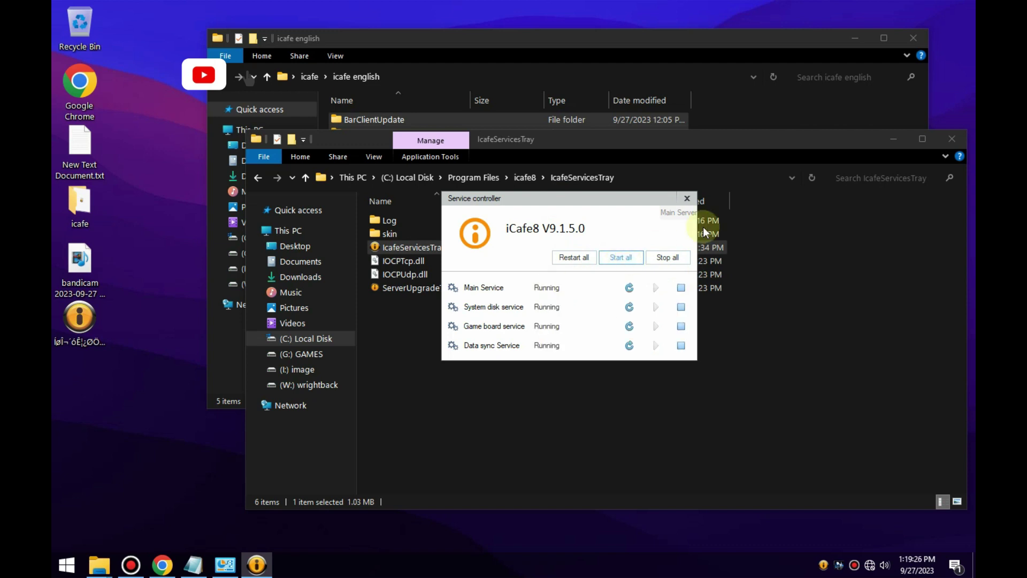
{"action": "left_click", "coordinate": [895, 140]}
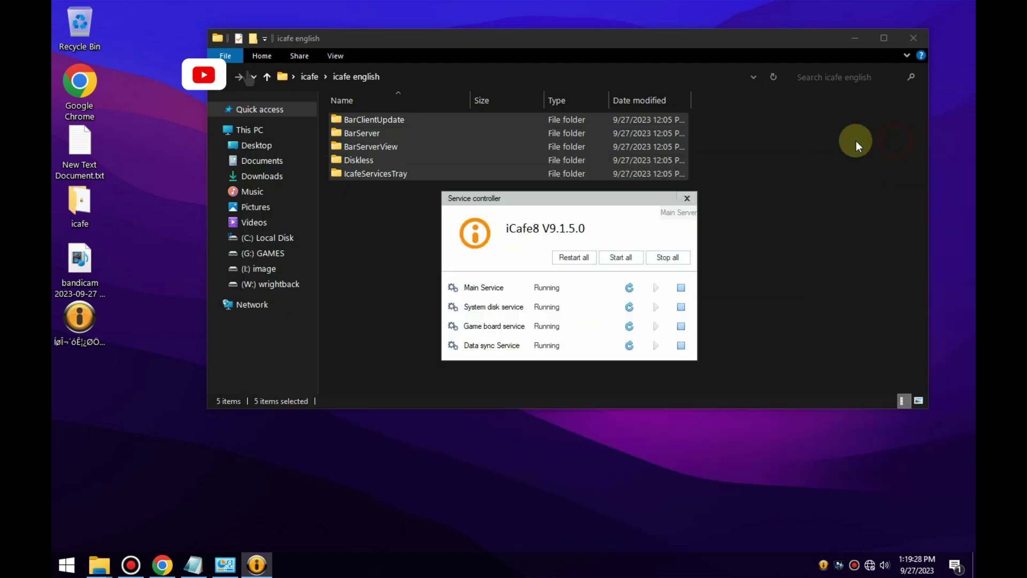
From the iCafe desktop shortcut's properties, show BarServerView.exe in its folder.
{"action": "left_click", "coordinate": [361, 271]}
{"action": "right_click", "coordinate": [98, 322]}
{"action": "left_click", "coordinate": [130, 311]}
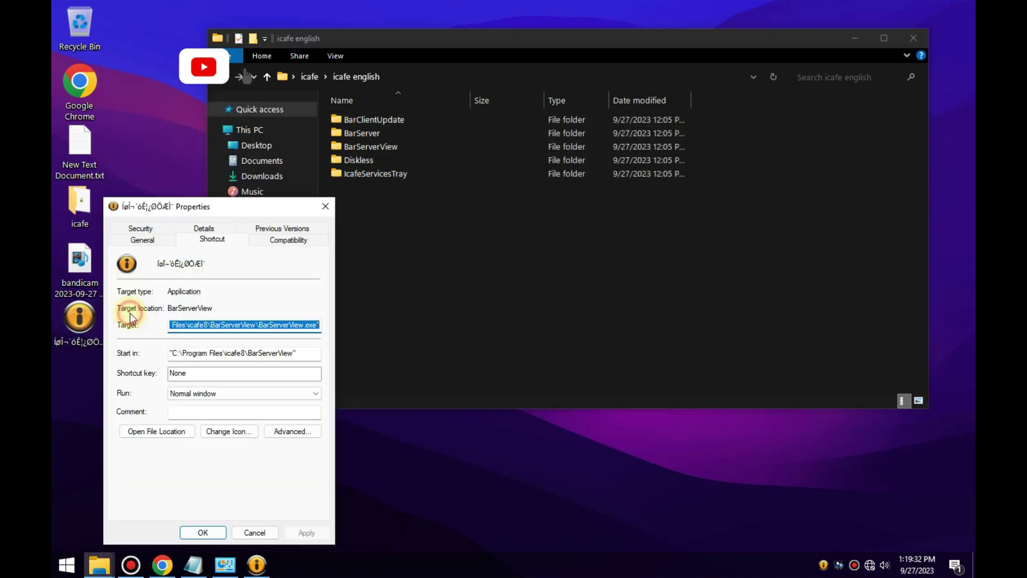
{"action": "left_click", "coordinate": [148, 431]}
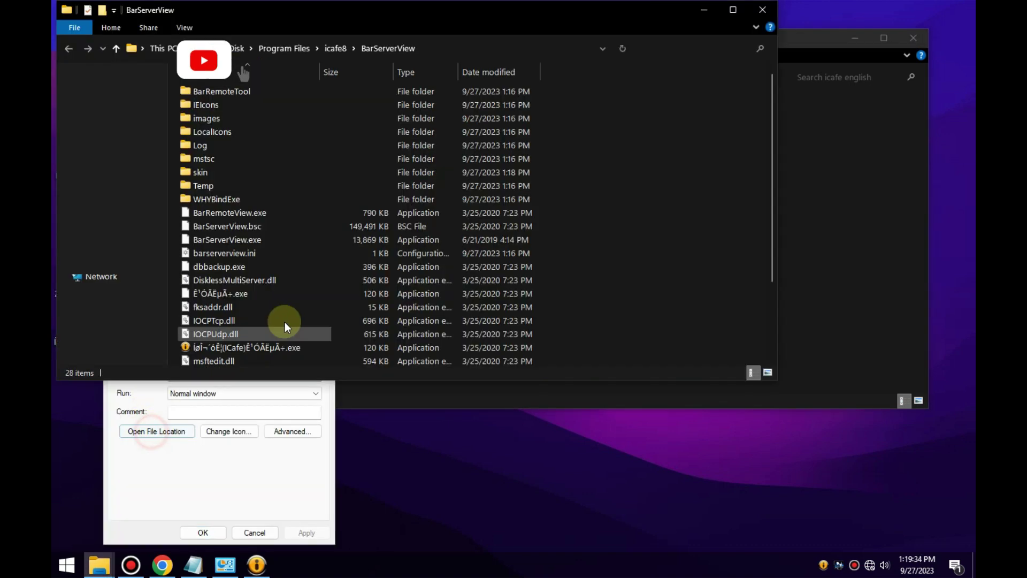
Enable 'Run this program as an administrator' for BarServerView.exe, close both properties dialogs, and minimize the folder.
{"action": "right_click", "coordinate": [224, 241]}
{"action": "left_click", "coordinate": [263, 481]}
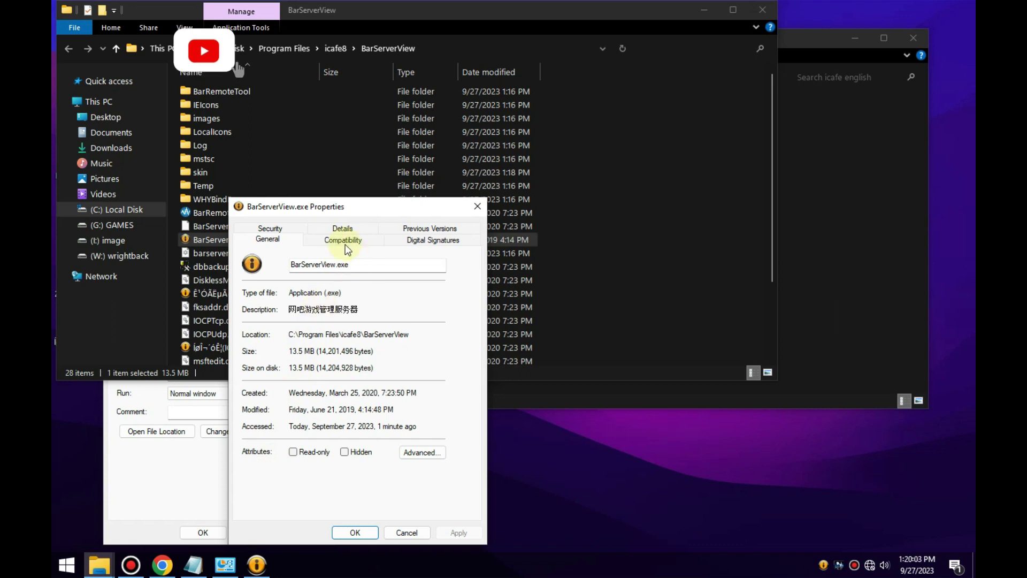
{"action": "left_click", "coordinate": [343, 240]}
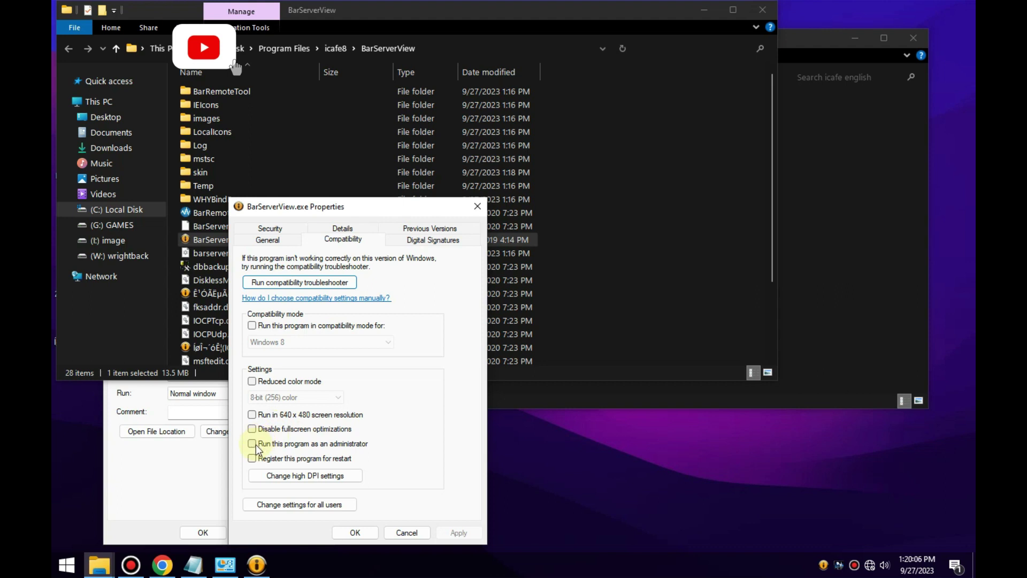
{"action": "left_click", "coordinate": [252, 443]}
{"action": "left_click", "coordinate": [463, 531]}
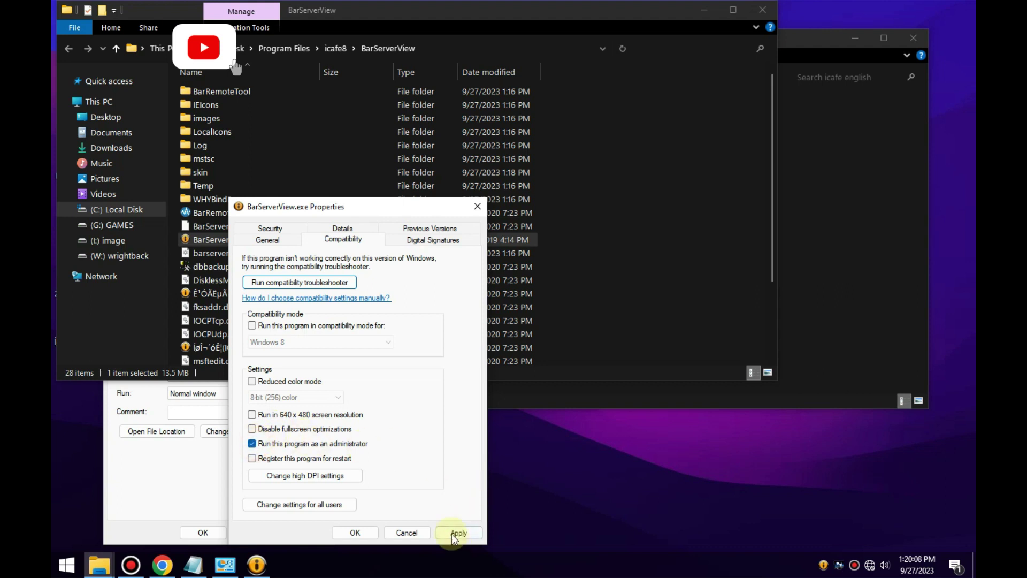
{"action": "left_click", "coordinate": [355, 532]}
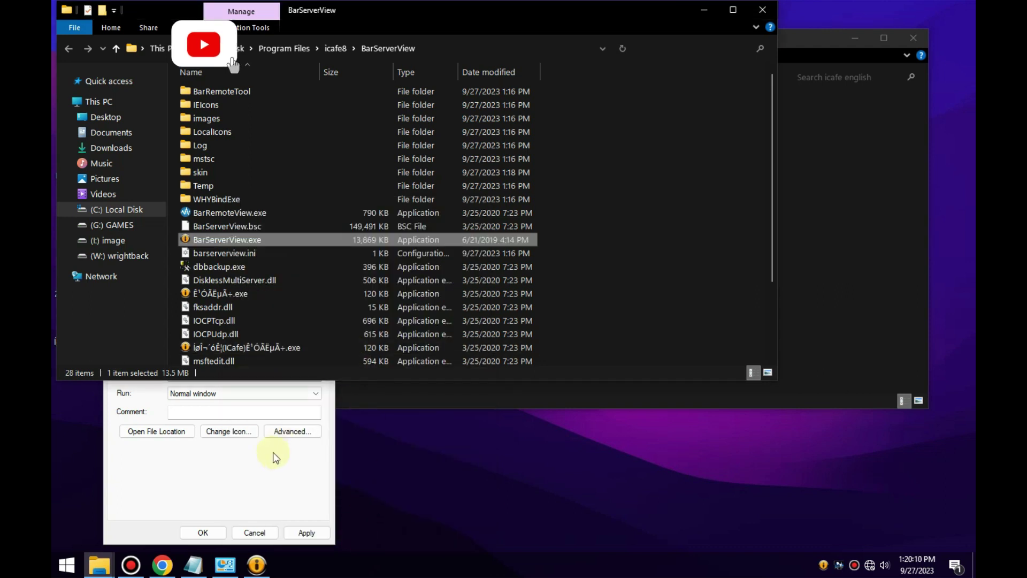
{"action": "left_click", "coordinate": [259, 465]}
{"action": "left_click", "coordinate": [320, 206]}
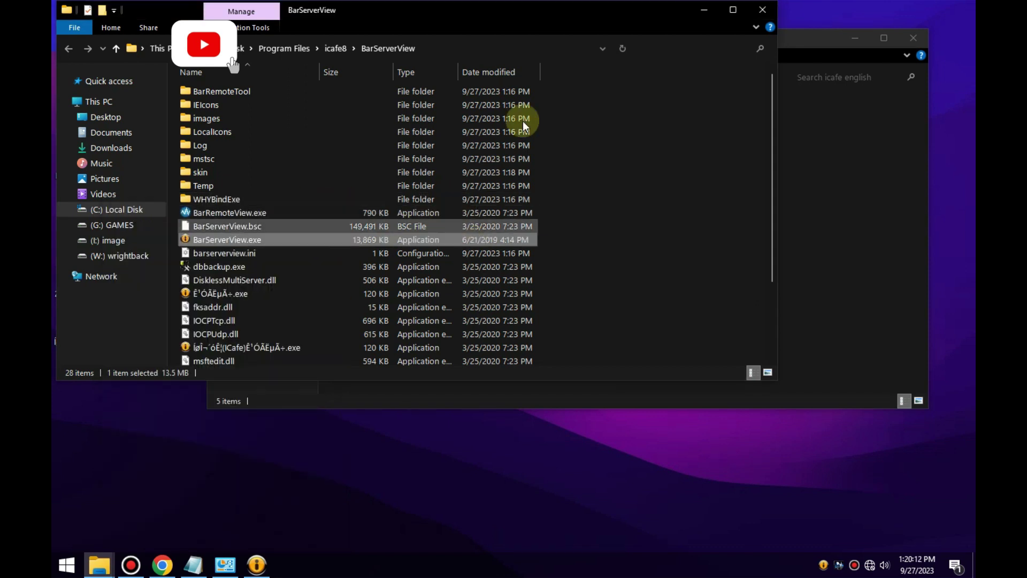
{"action": "left_click", "coordinate": [703, 11]}
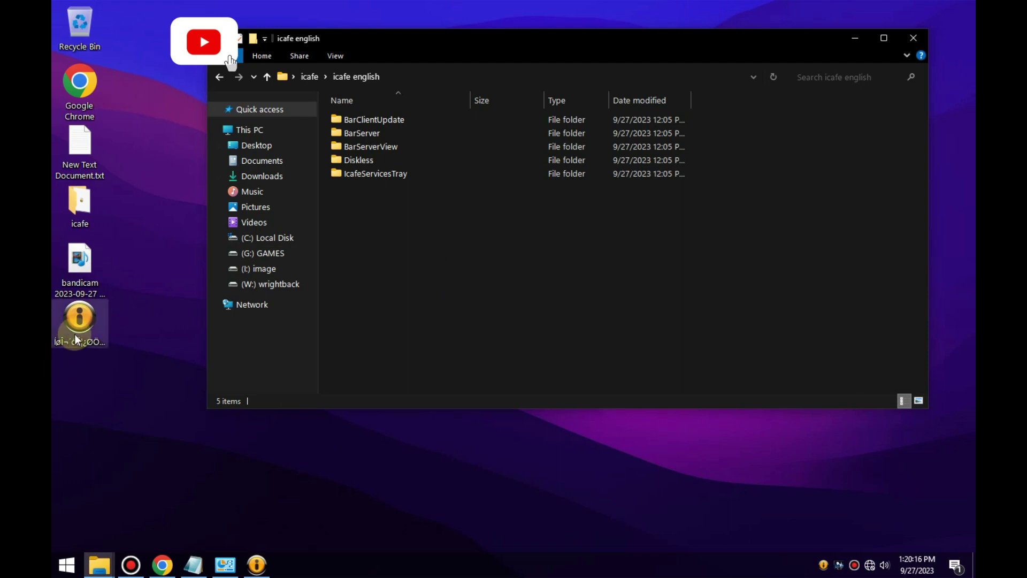
Launch the iCafe8 console twice, logging in and dismissing the Configuration Wizard each time.
{"action": "double_click", "coordinate": [80, 318]}
{"action": "left_click", "coordinate": [500, 316]}
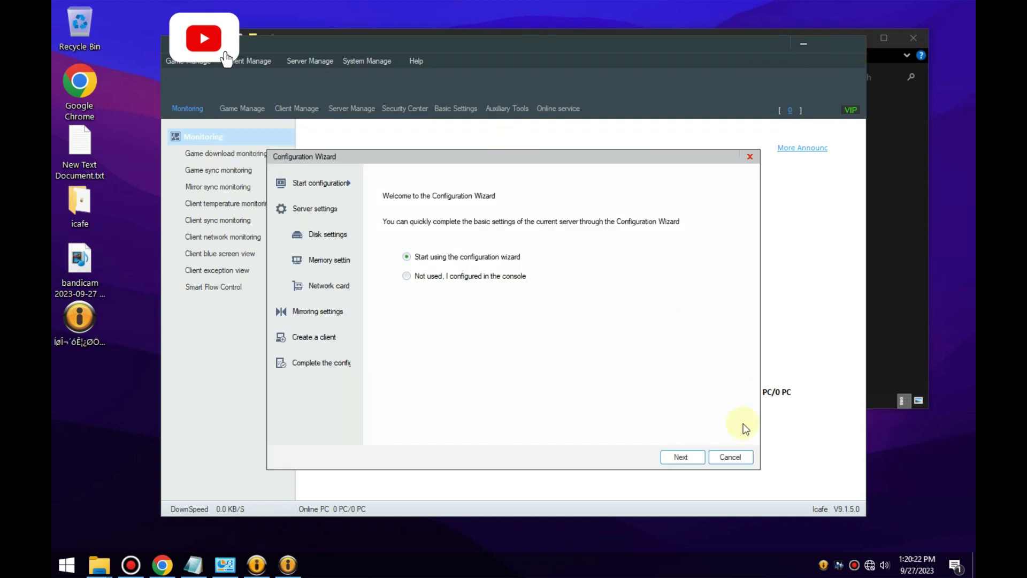
{"action": "left_click", "coordinate": [730, 457]}
{"action": "left_click", "coordinate": [850, 48]}
{"action": "left_click", "coordinate": [79, 321]}
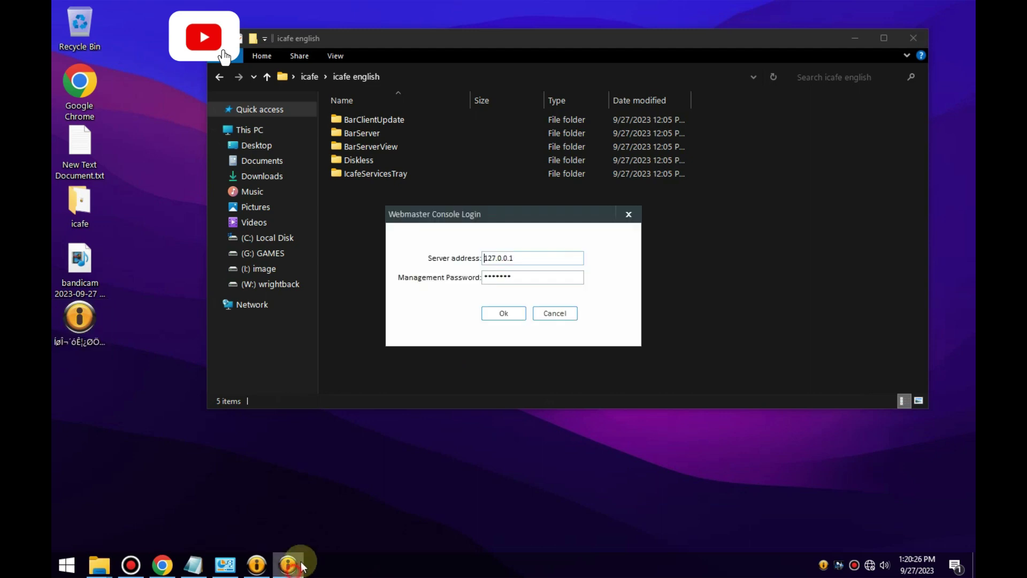
{"action": "left_click", "coordinate": [500, 311]}
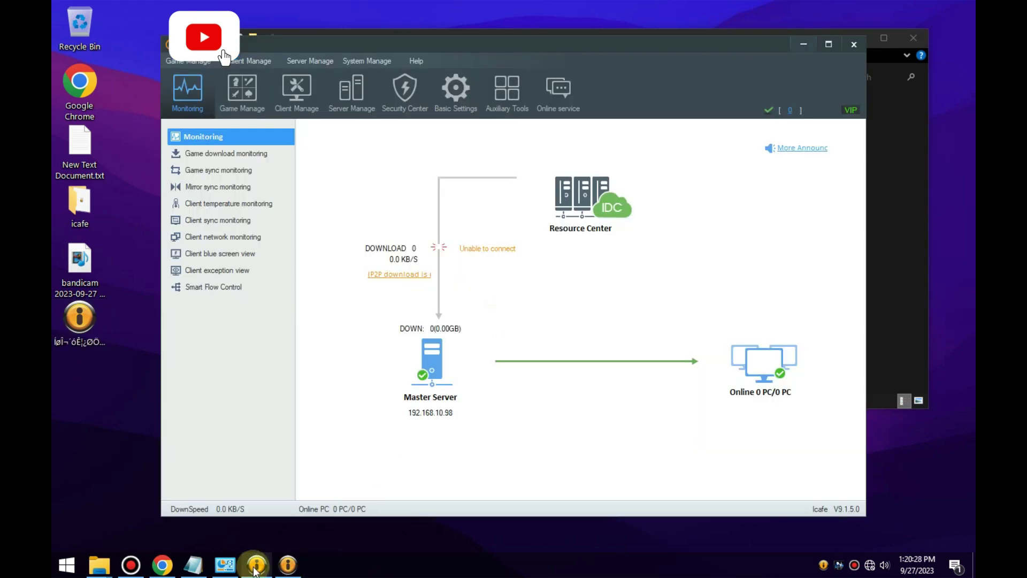
{"action": "left_click", "coordinate": [690, 201]}
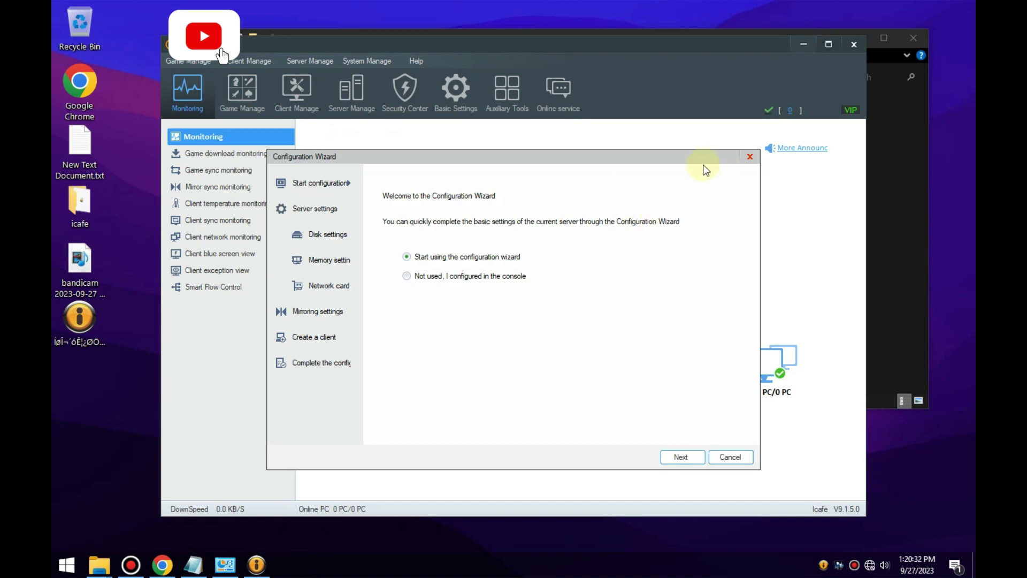
{"action": "left_click_drag", "start_coordinate": [656, 159], "coordinate": [653, 131]}
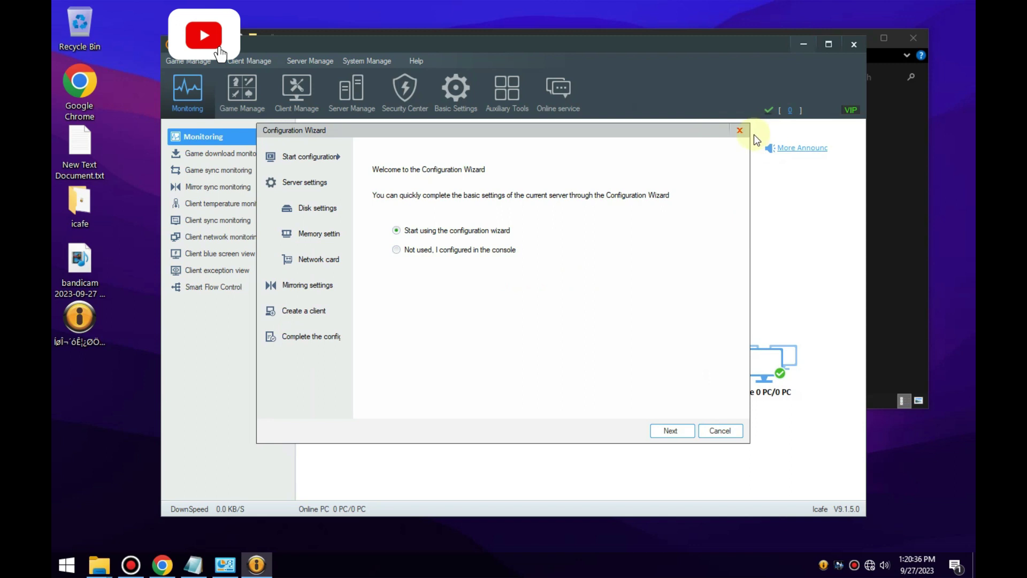
{"action": "left_click", "coordinate": [740, 130]}
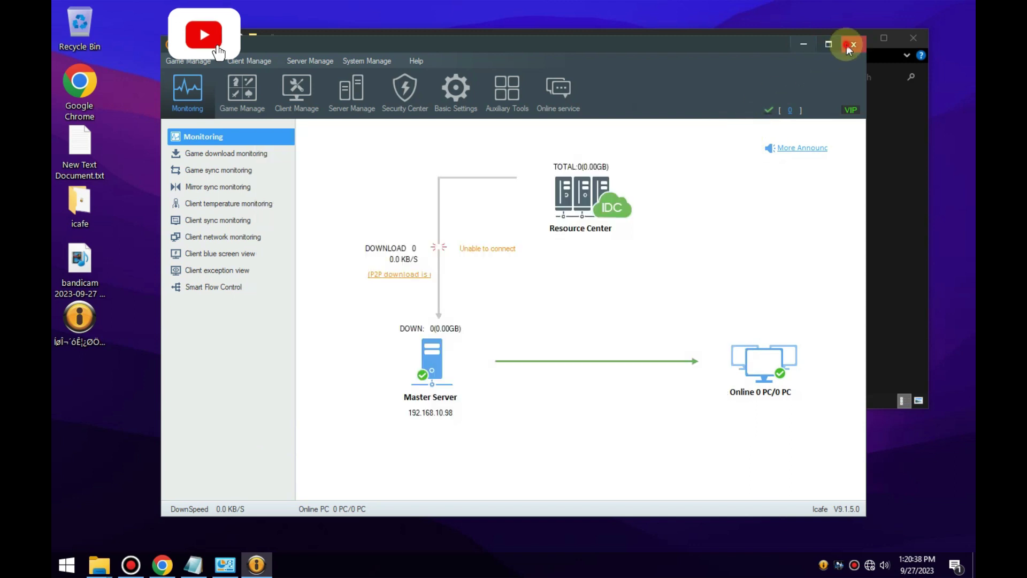
{"action": "left_click", "coordinate": [848, 47]}
Stop all iCafe8 services from the tray controller, then relaunch the console and log in.
{"action": "left_click", "coordinate": [823, 564]}
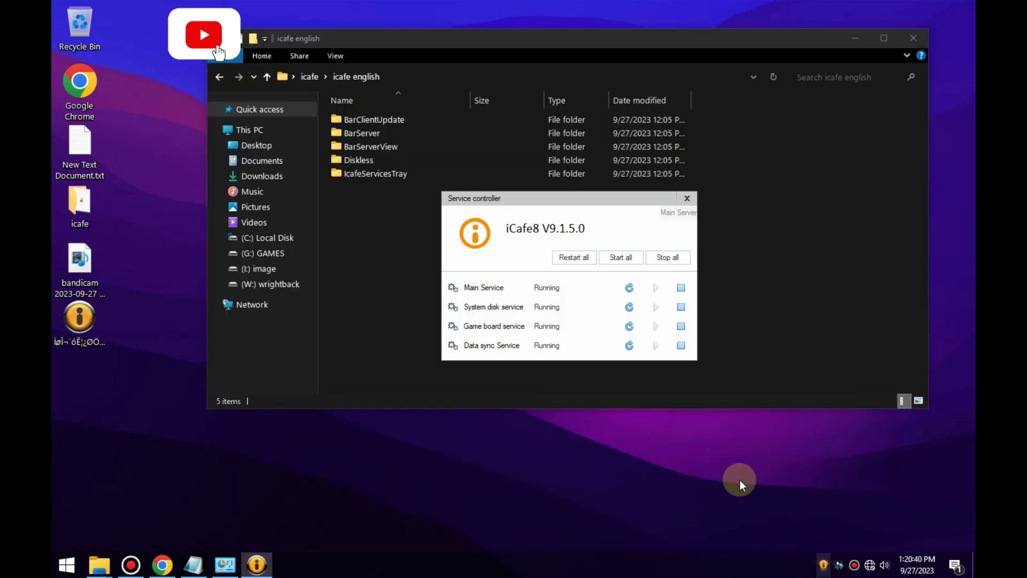
{"action": "left_click", "coordinate": [666, 258]}
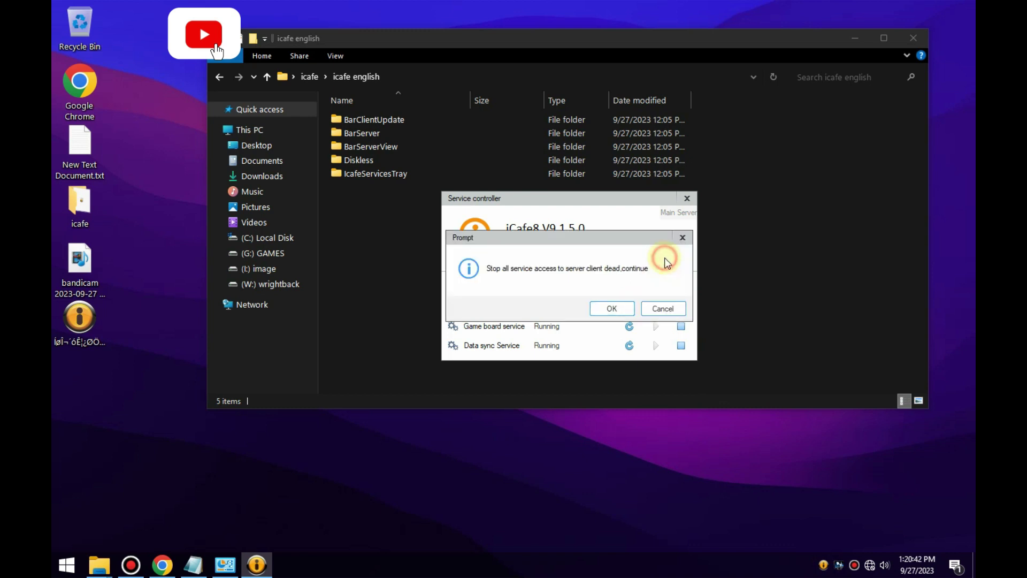
{"action": "left_click", "coordinate": [614, 308]}
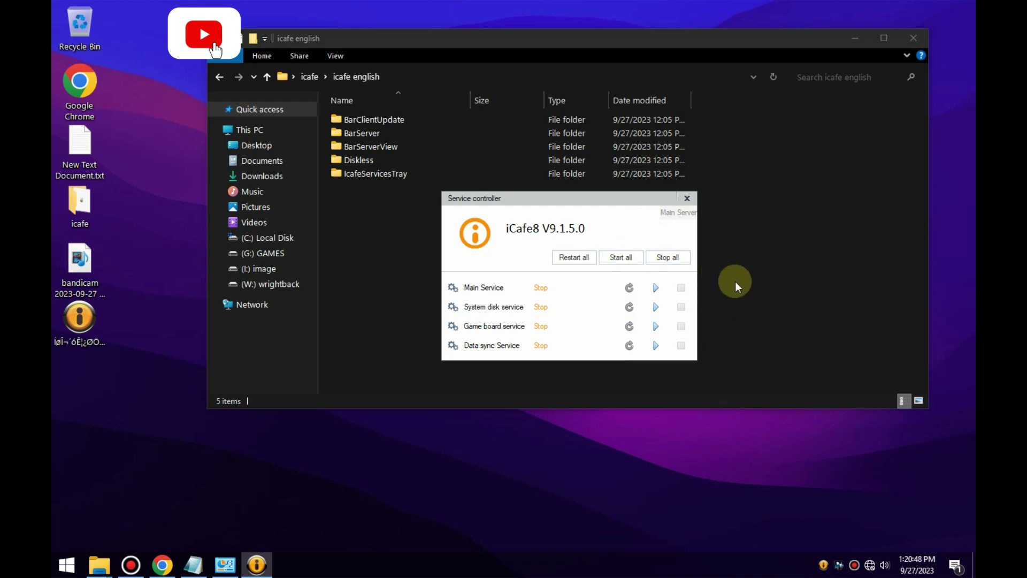
{"action": "double_click", "coordinate": [85, 326]}
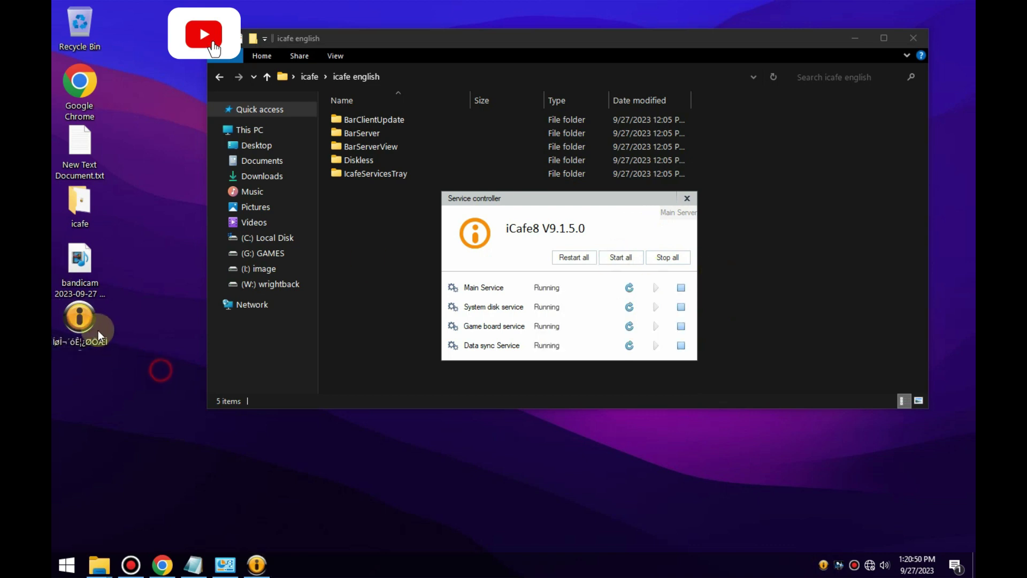
{"action": "left_click", "coordinate": [492, 313]}
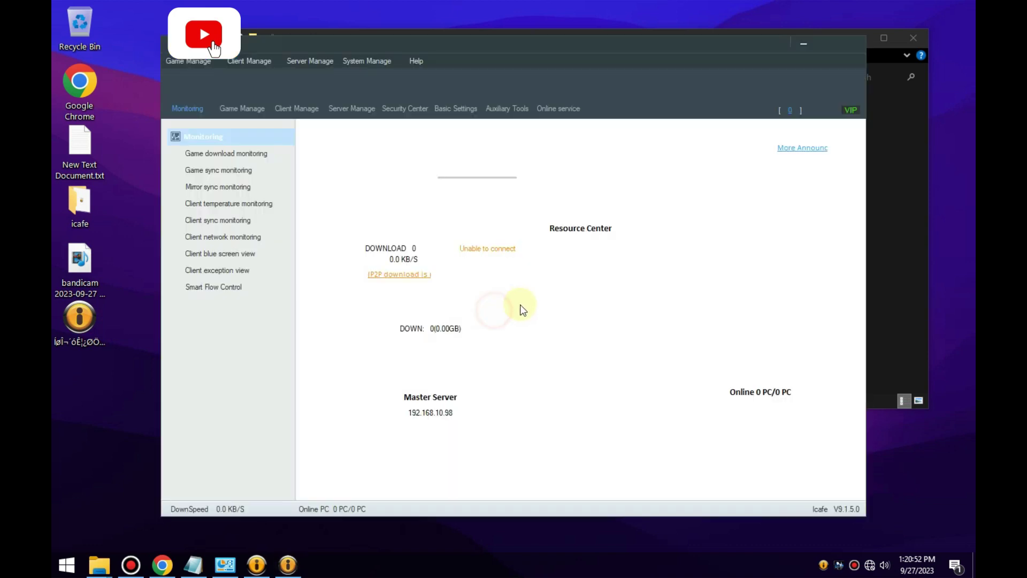
{"action": "left_click", "coordinate": [861, 43]}
{"action": "double_click", "coordinate": [80, 320]}
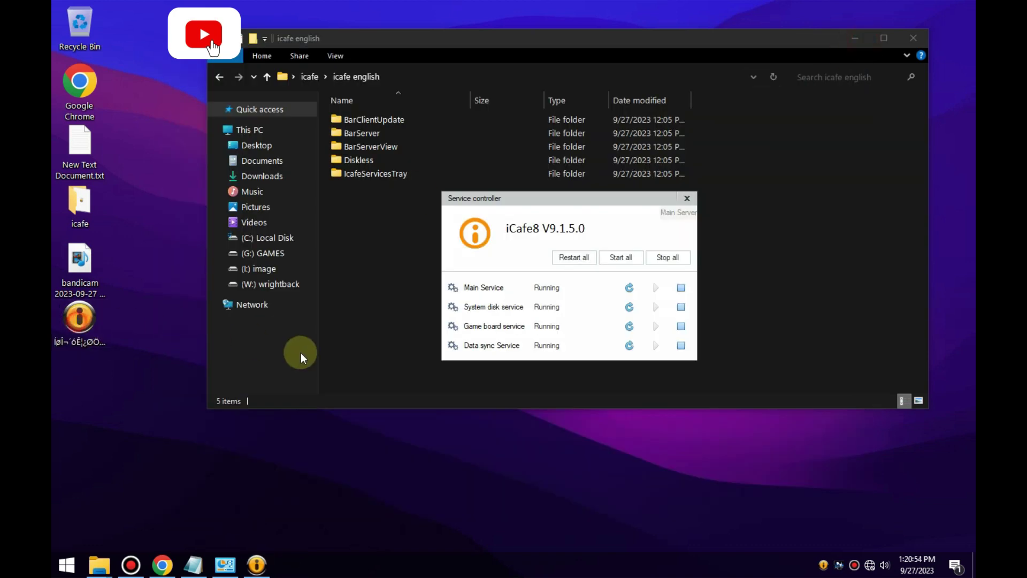
{"action": "left_click", "coordinate": [497, 312]}
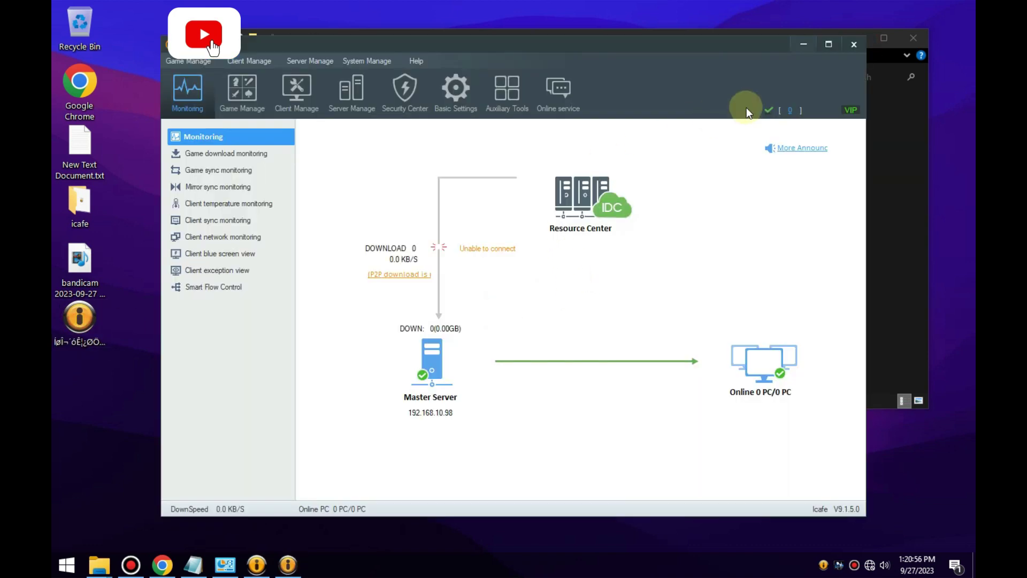
{"action": "mouse_move", "coordinate": [852, 107]}
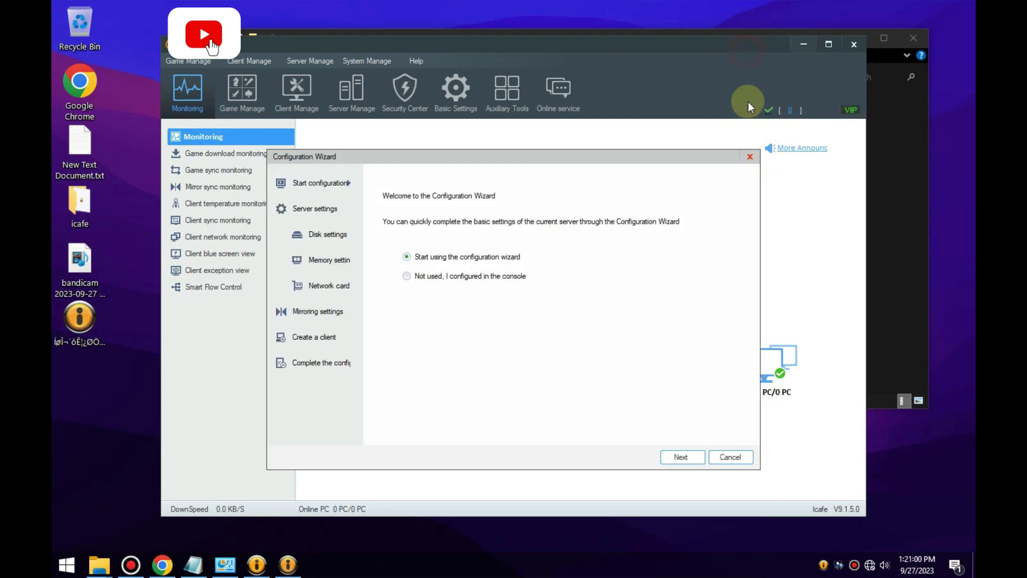
{"action": "left_click_drag", "start_coordinate": [683, 161], "coordinate": [748, 224]}
{"action": "left_click_drag", "start_coordinate": [777, 276], "coordinate": [782, 281]}
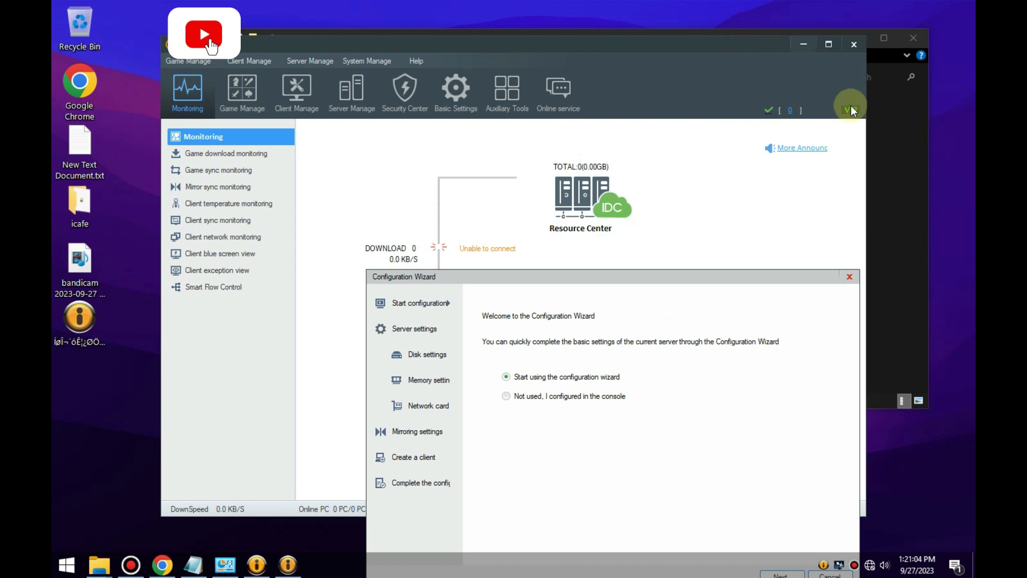
{"action": "left_click", "coordinate": [850, 278]}
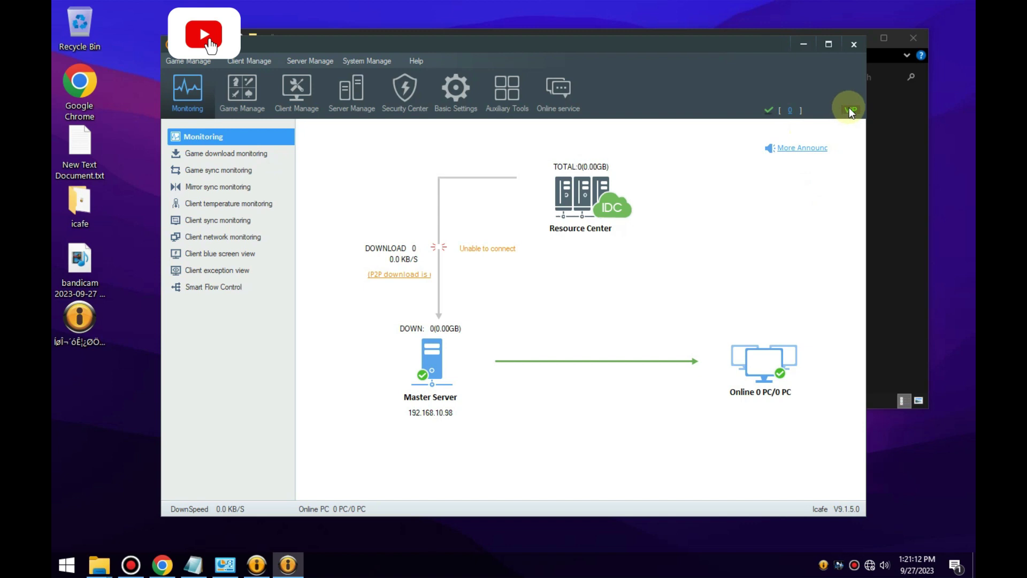
{"action": "mouse_move", "coordinate": [850, 108]}
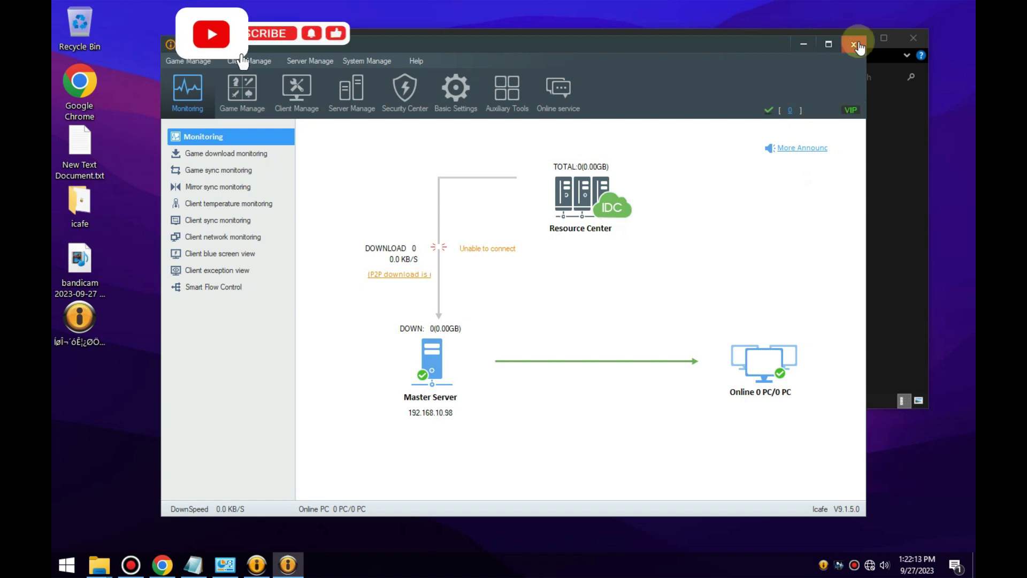
{"action": "left_click", "coordinate": [856, 45]}
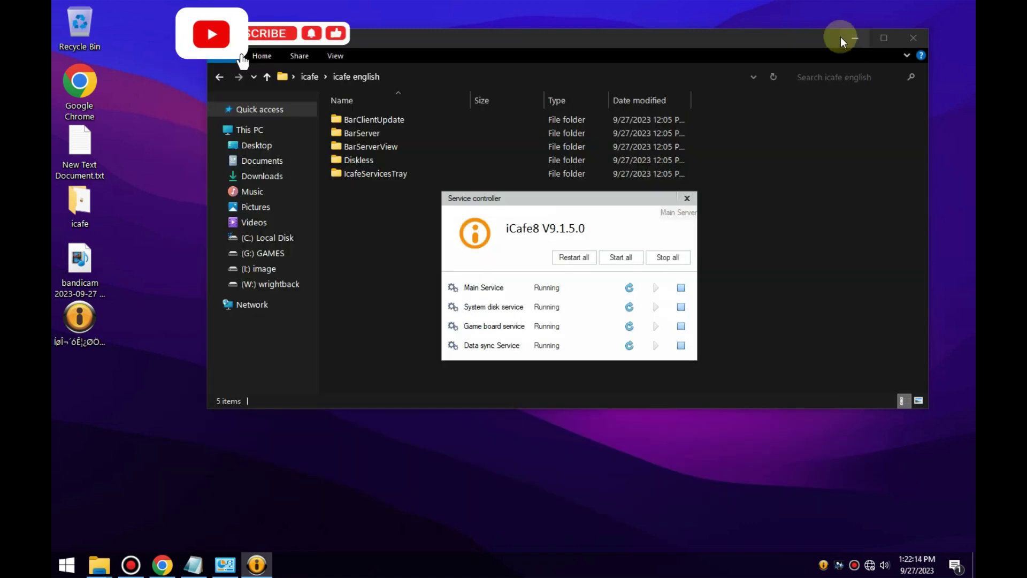
Reopen the iCafe8 service controller from the tray and stop all four services, confirming with OK.
{"action": "left_click", "coordinate": [685, 199]}
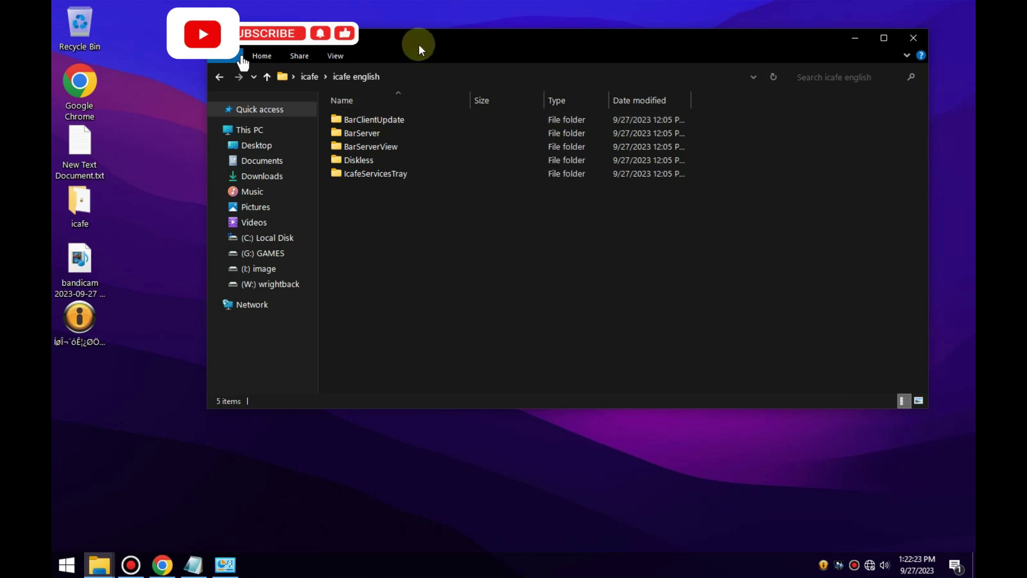
{"action": "left_click", "coordinate": [823, 565]}
{"action": "left_click_drag", "start_coordinate": [575, 198], "coordinate": [694, 172]}
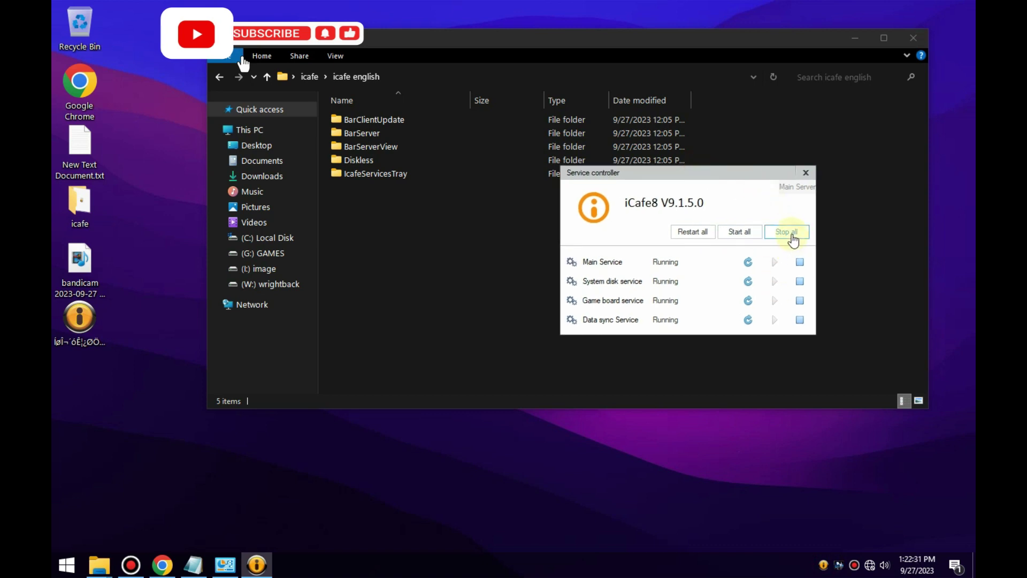
{"action": "left_click", "coordinate": [789, 234]}
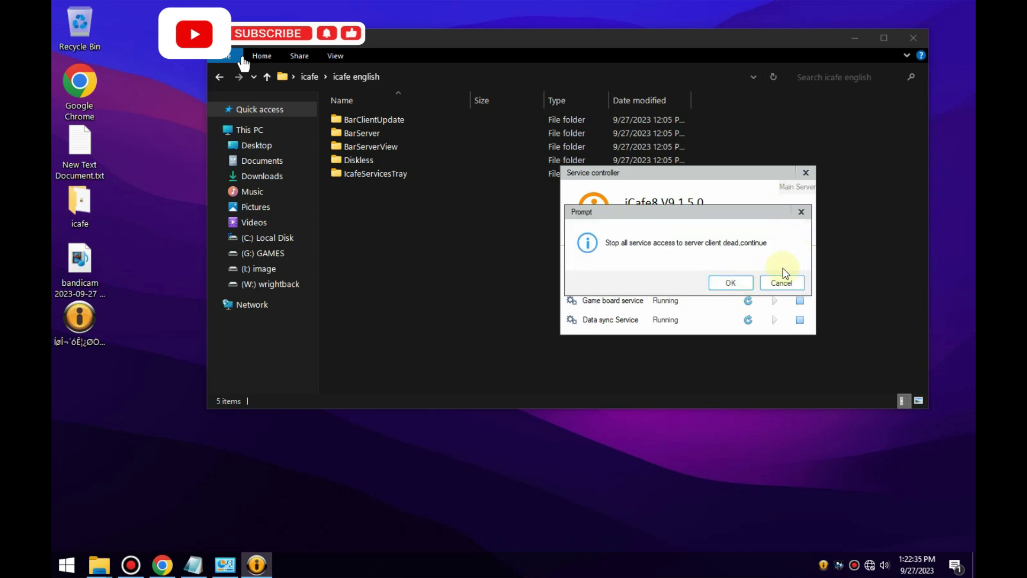
{"action": "left_click", "coordinate": [733, 284]}
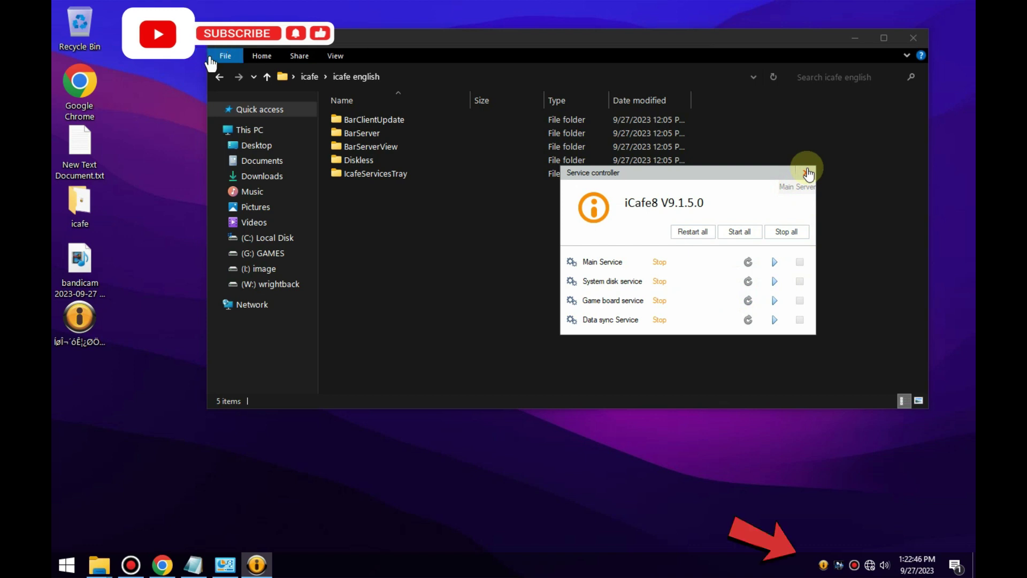
Go to icafe\db\SQLiteDatabaseBrowserPortable and run SQLiteDatabaseBrowserPortable.exe as administrator.
{"action": "left_click", "coordinate": [808, 173]}
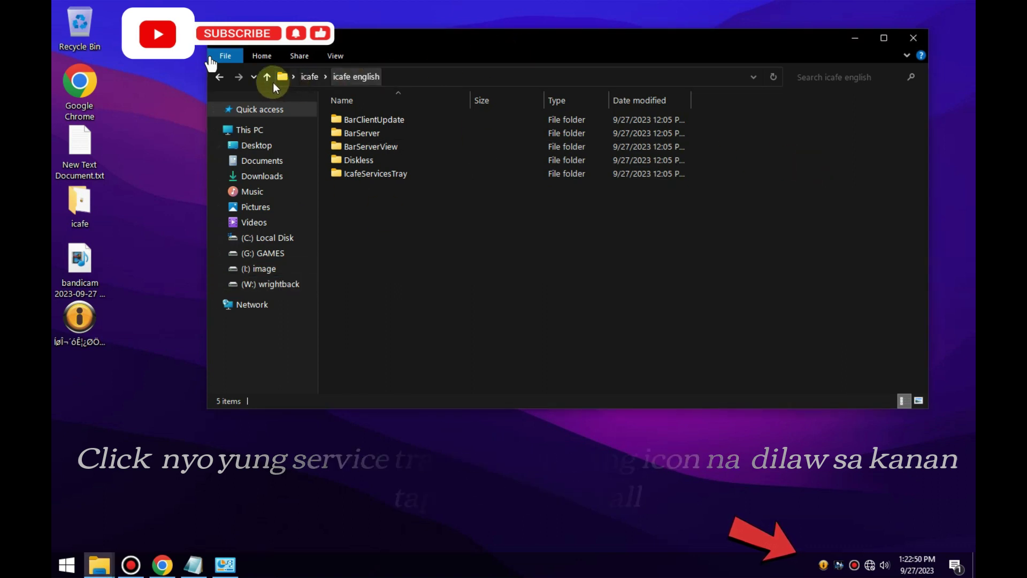
{"action": "left_click", "coordinate": [220, 76]}
{"action": "double_click", "coordinate": [347, 120]}
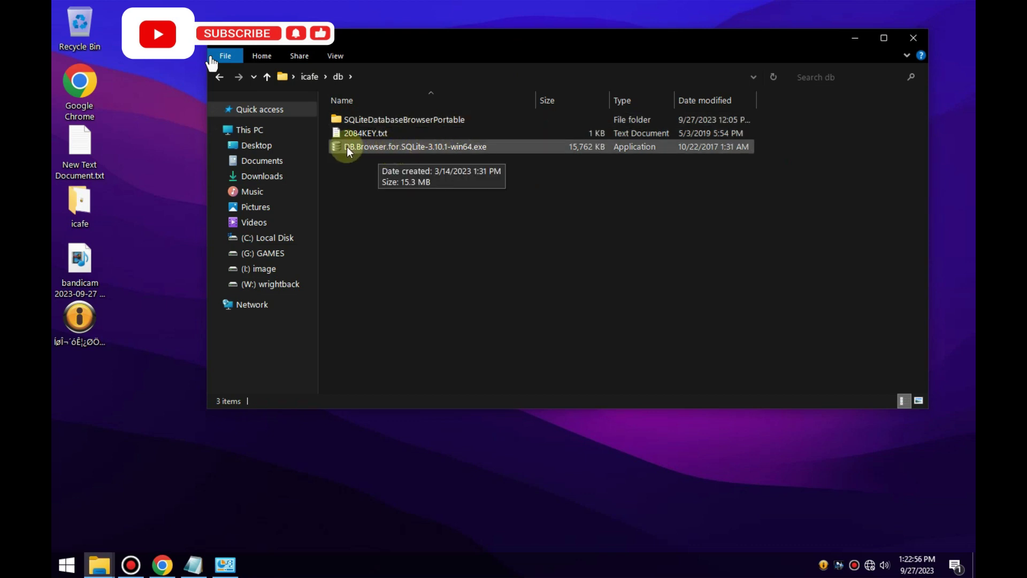
{"action": "double_click", "coordinate": [397, 122]}
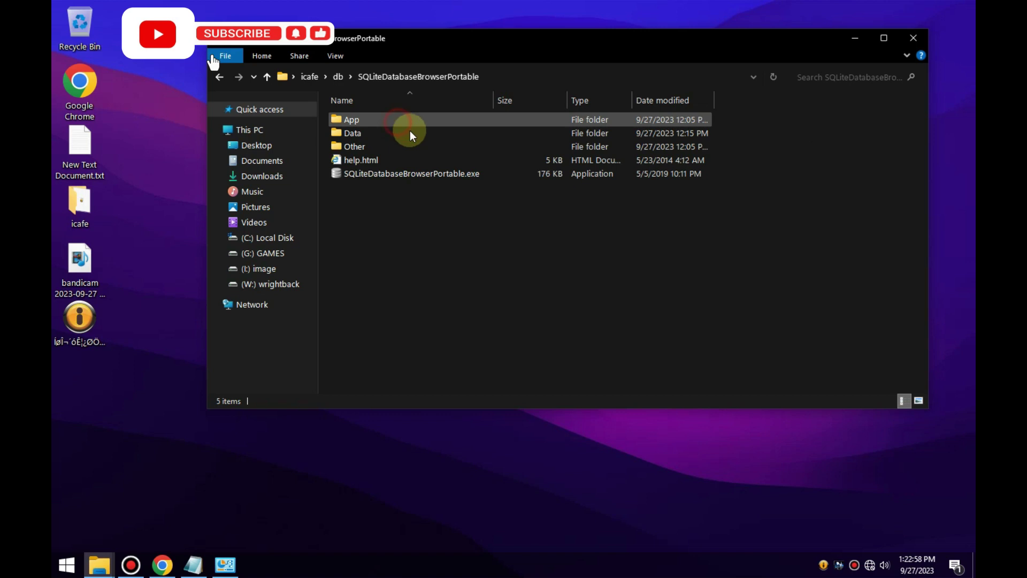
{"action": "right_click", "coordinate": [406, 172]}
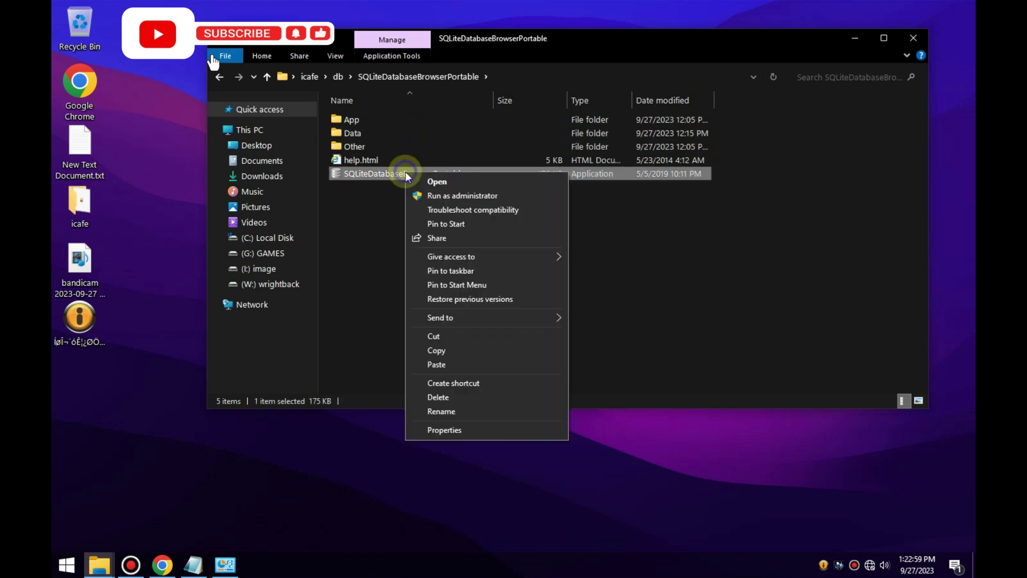
{"action": "left_click", "coordinate": [431, 197]}
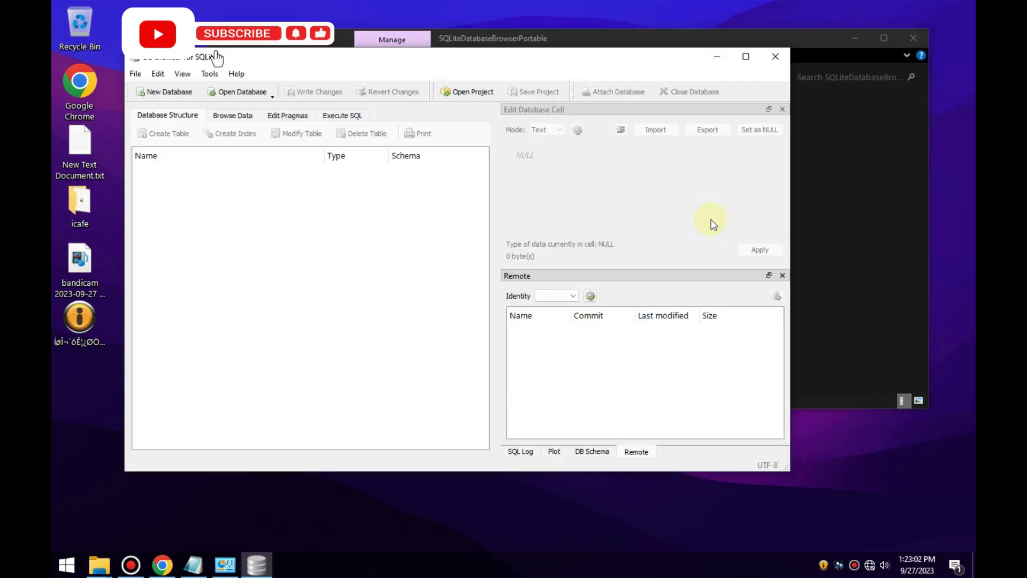
Open barserver.db from C:\Program Files\icafe8\BarServer\data in DB Browser for SQLite.
{"action": "left_click_drag", "start_coordinate": [577, 60], "coordinate": [632, 166]}
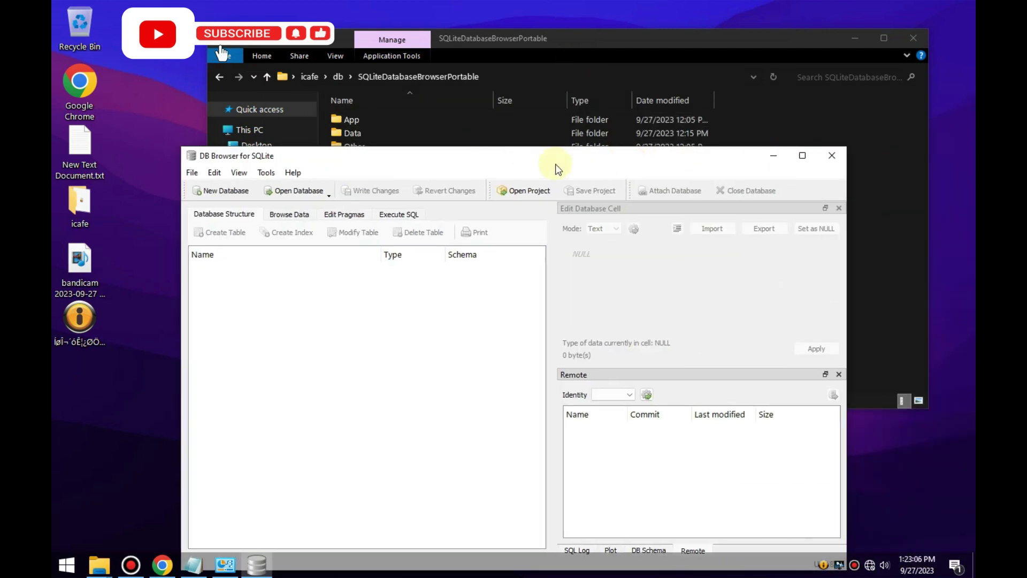
{"action": "left_click_drag", "start_coordinate": [565, 159], "coordinate": [675, 123]}
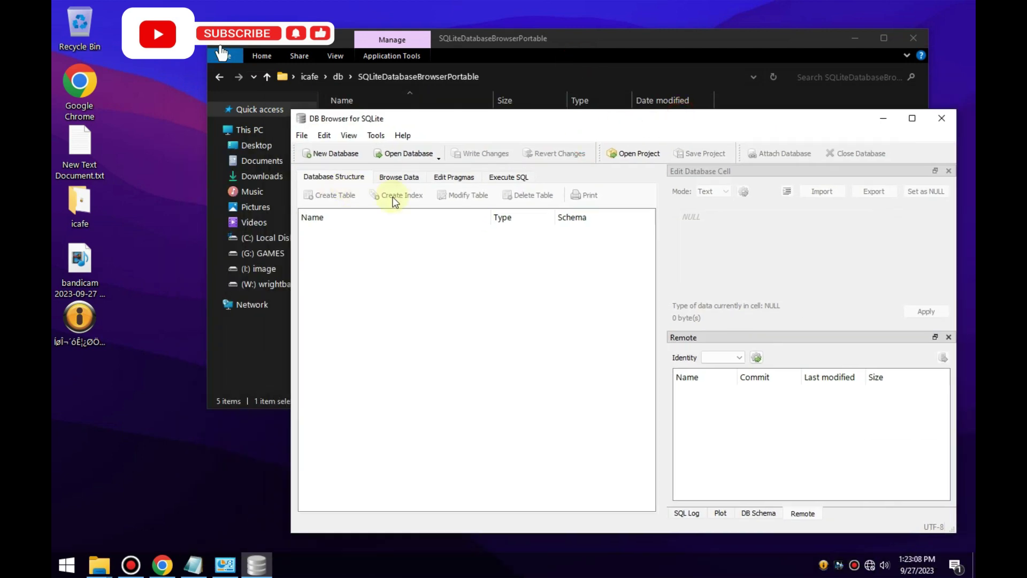
{"action": "left_click", "coordinate": [407, 155]}
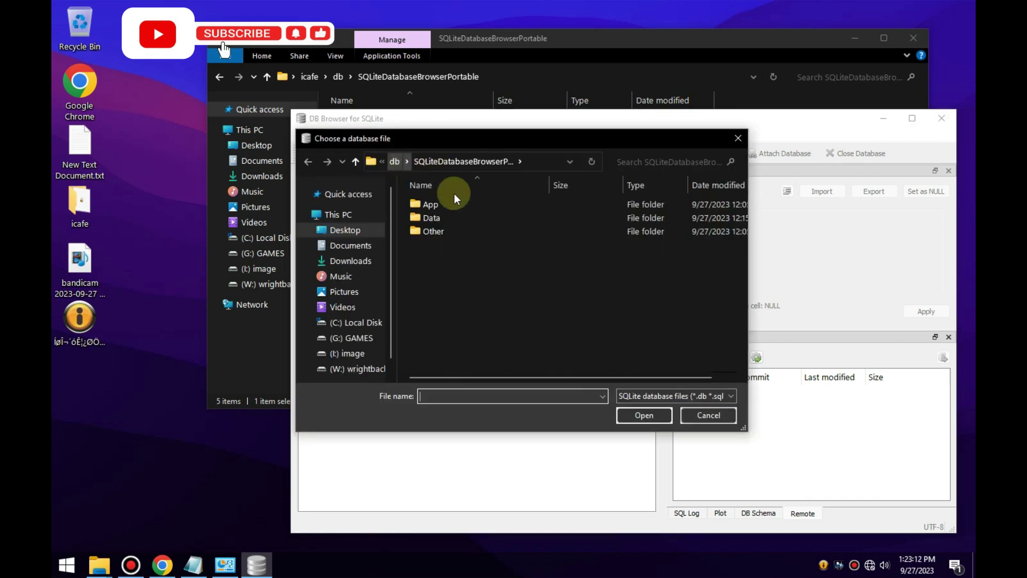
{"action": "left_click", "coordinate": [337, 322]}
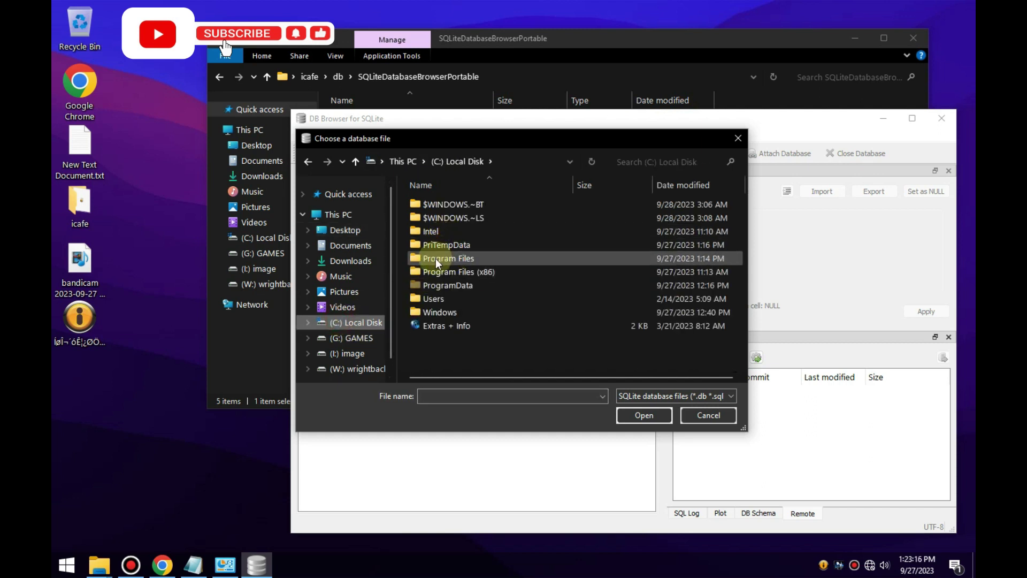
{"action": "double_click", "coordinate": [436, 258]}
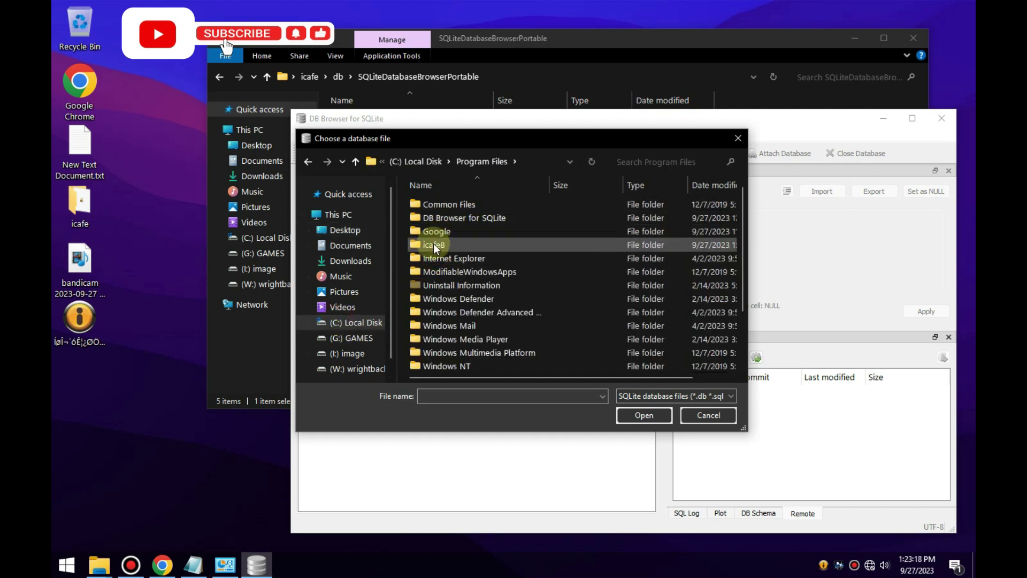
{"action": "double_click", "coordinate": [433, 244]}
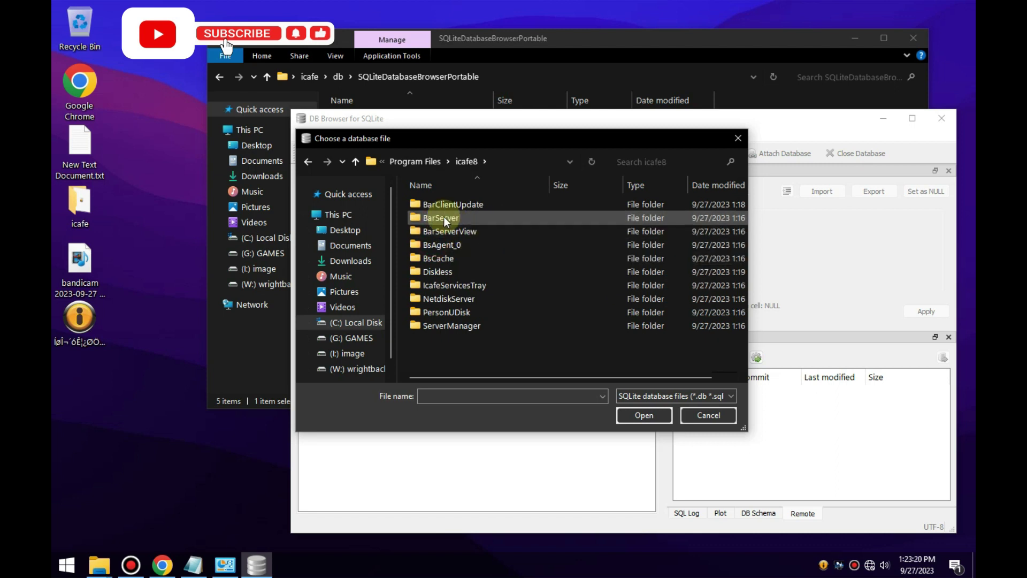
{"action": "double_click", "coordinate": [444, 217]}
{"action": "mouse_move", "coordinate": [742, 248]}
{"action": "left_mouse_down"}
{"action": "mouse_move", "coordinate": [747, 293]}
{"action": "mouse_move", "coordinate": [747, 259]}
{"action": "left_mouse_up"}
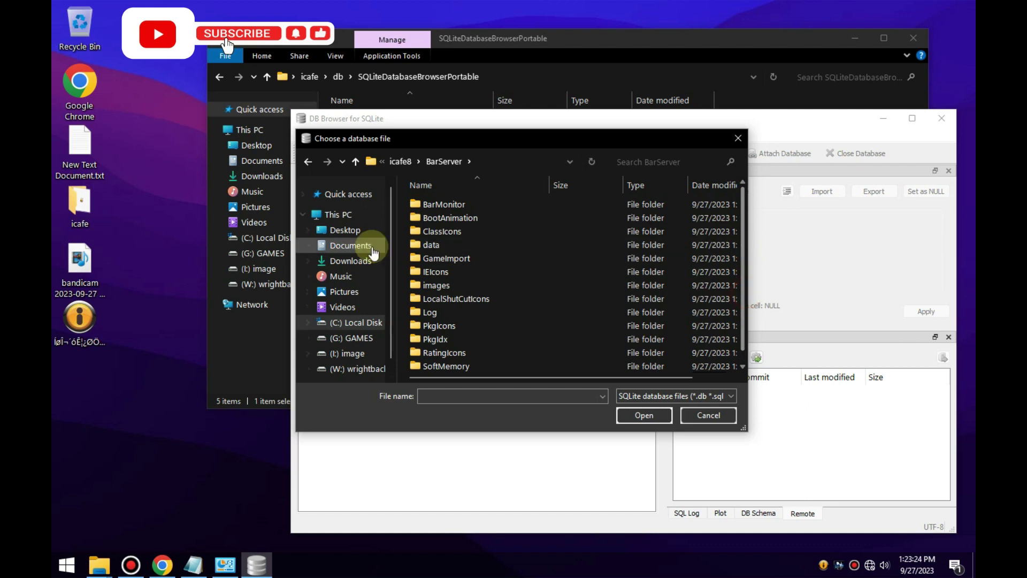
{"action": "double_click", "coordinate": [425, 247]}
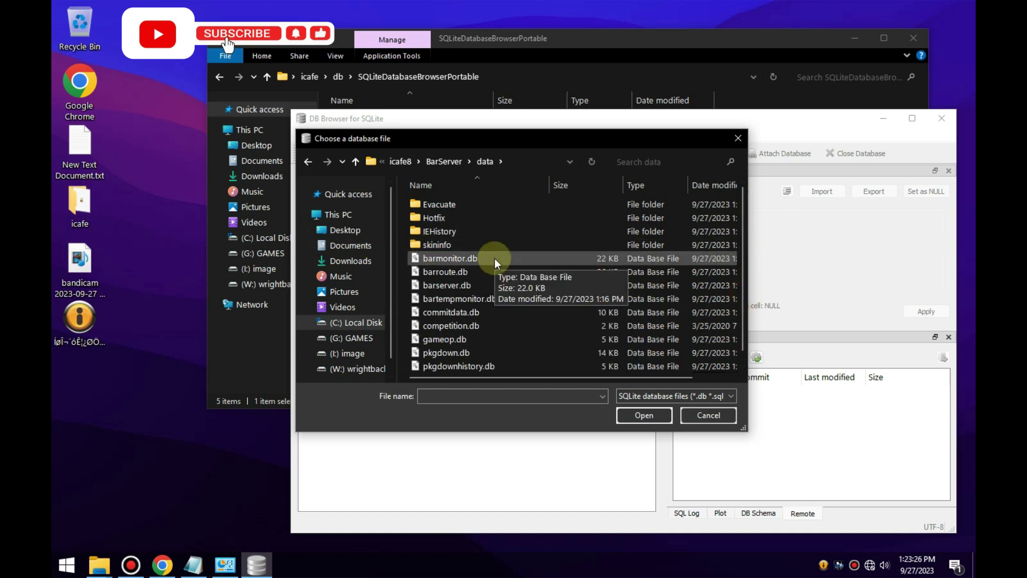
{"action": "left_click", "coordinate": [447, 288]}
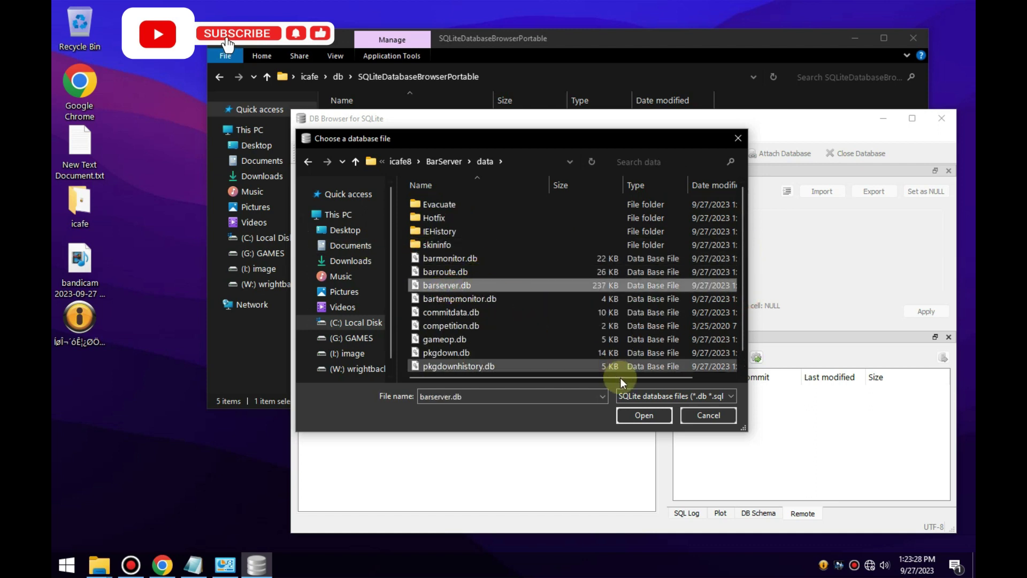
{"action": "left_click", "coordinate": [638, 414]}
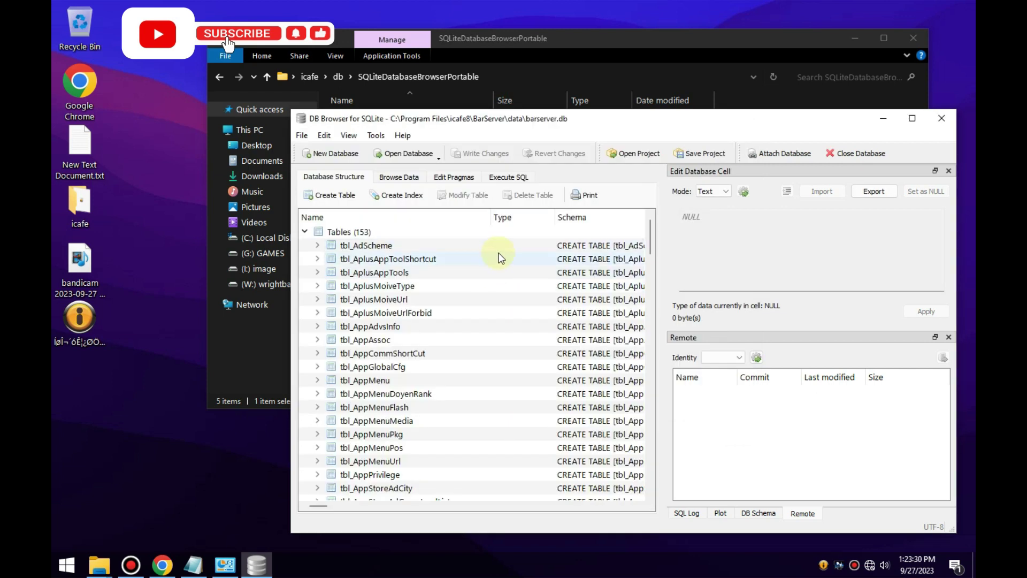
Browse the tbl_BarServerPacket table and show its PacketData value in the cell editor.
{"action": "left_click", "coordinate": [403, 177]}
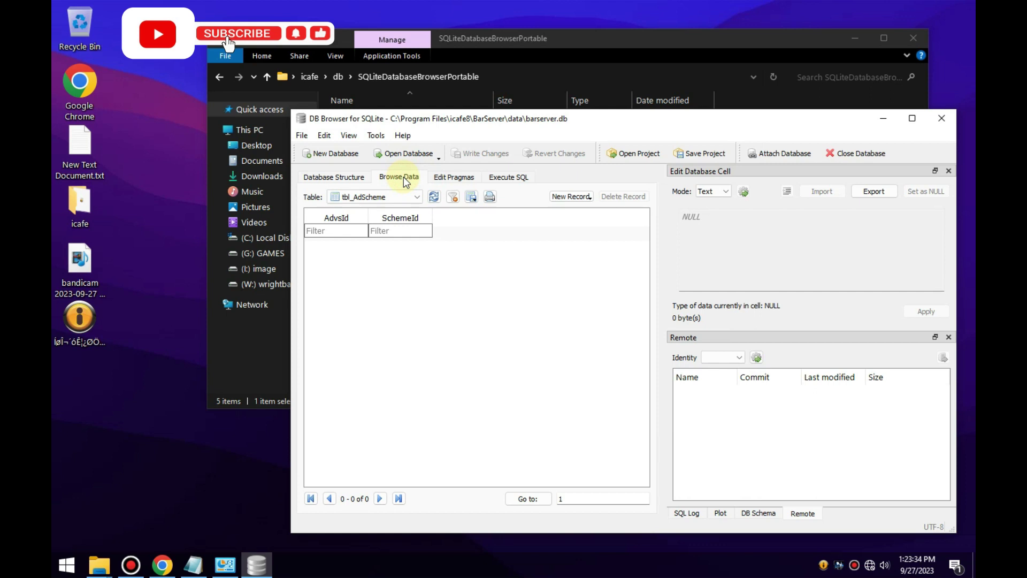
{"action": "left_click", "coordinate": [397, 197]}
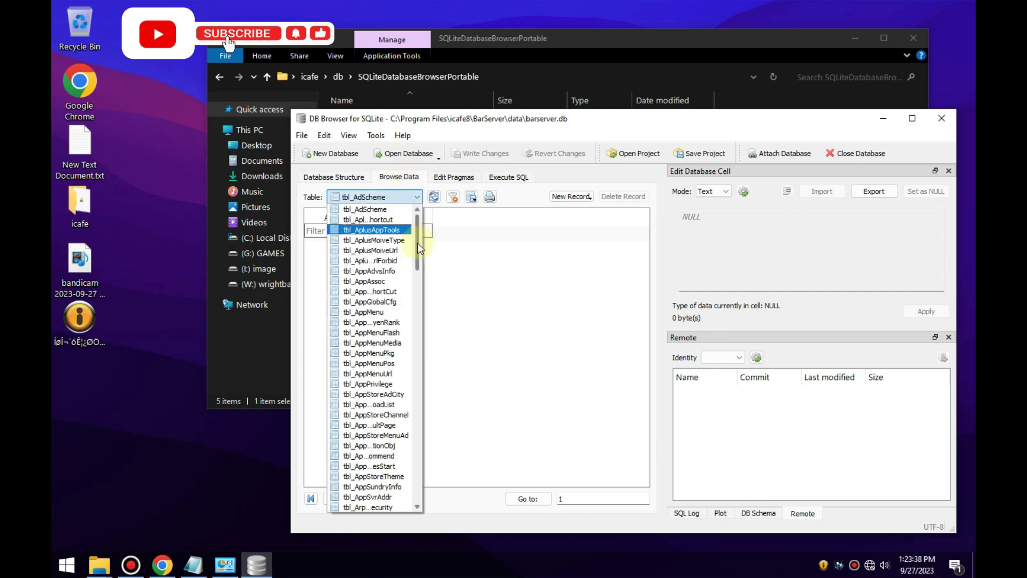
{"action": "left_click_drag", "start_coordinate": [418, 243], "coordinate": [423, 281]}
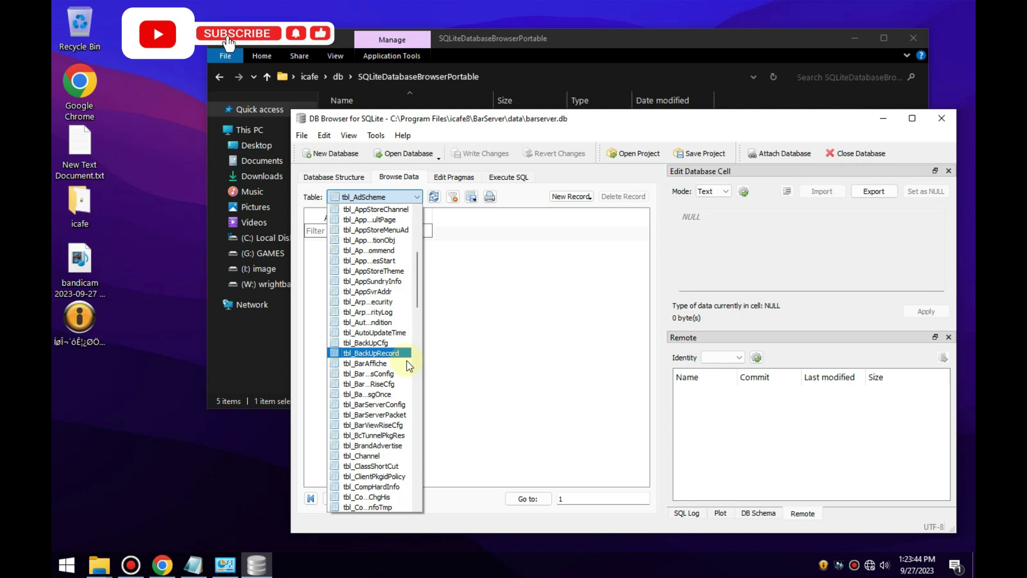
{"action": "left_click", "coordinate": [379, 415]}
{"action": "left_click", "coordinate": [409, 255]}
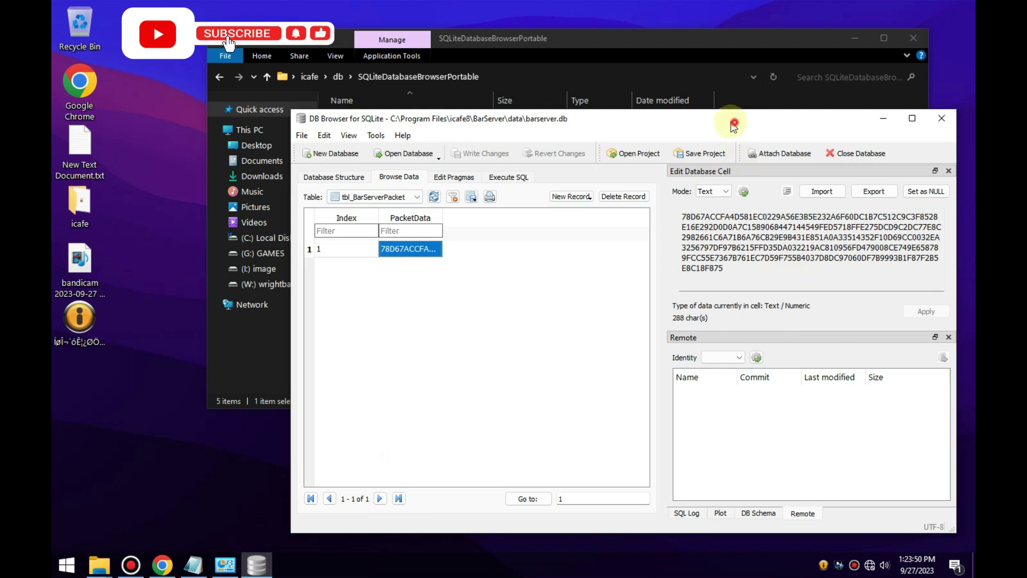
Select the hex PacketData value in Edit Database Cell, then return to File Explorer's db folder.
{"action": "left_click_drag", "start_coordinate": [734, 124], "coordinate": [695, 137]}
{"action": "double_click", "coordinate": [688, 138]}
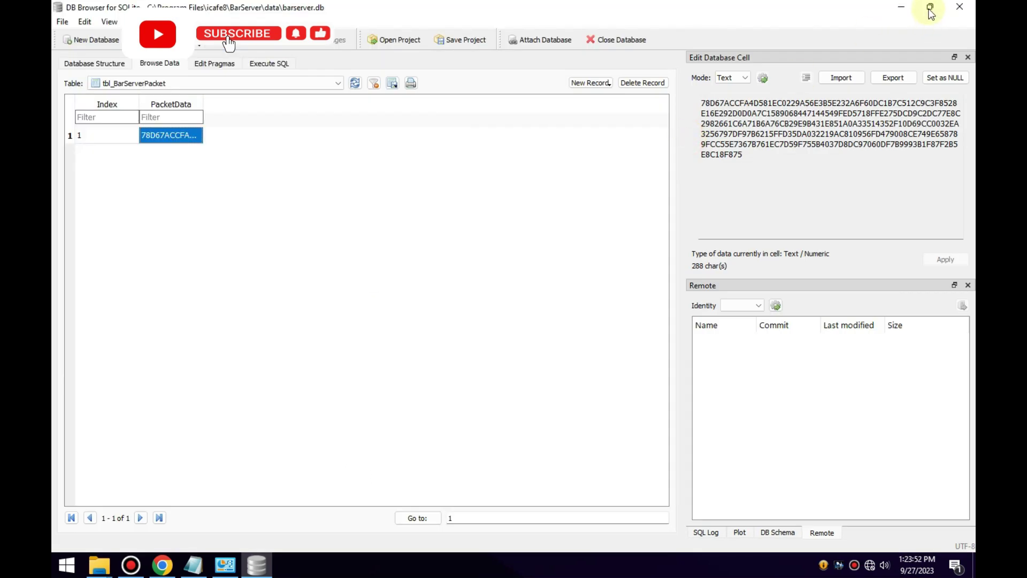
{"action": "left_click", "coordinate": [931, 14]}
{"action": "left_click_drag", "start_coordinate": [742, 128], "coordinate": [644, 136]}
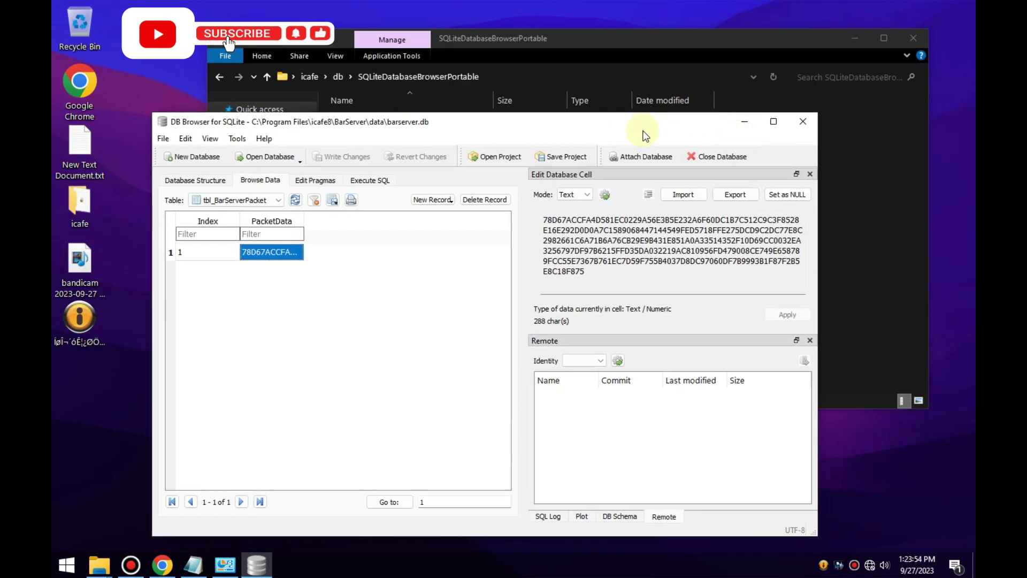
{"action": "left_click", "coordinate": [600, 273]}
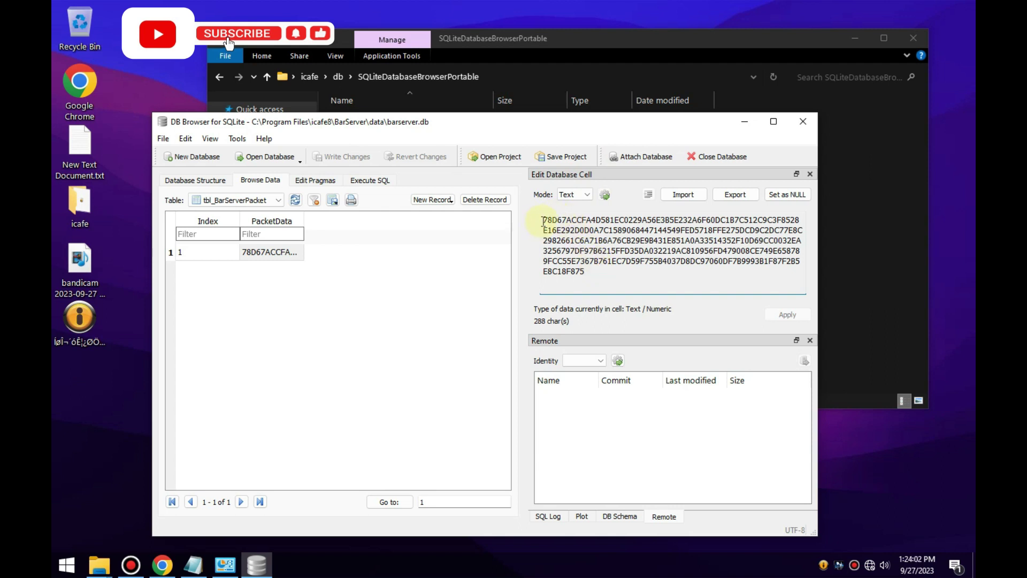
{"action": "left_click_drag", "start_coordinate": [541, 220], "coordinate": [616, 279]}
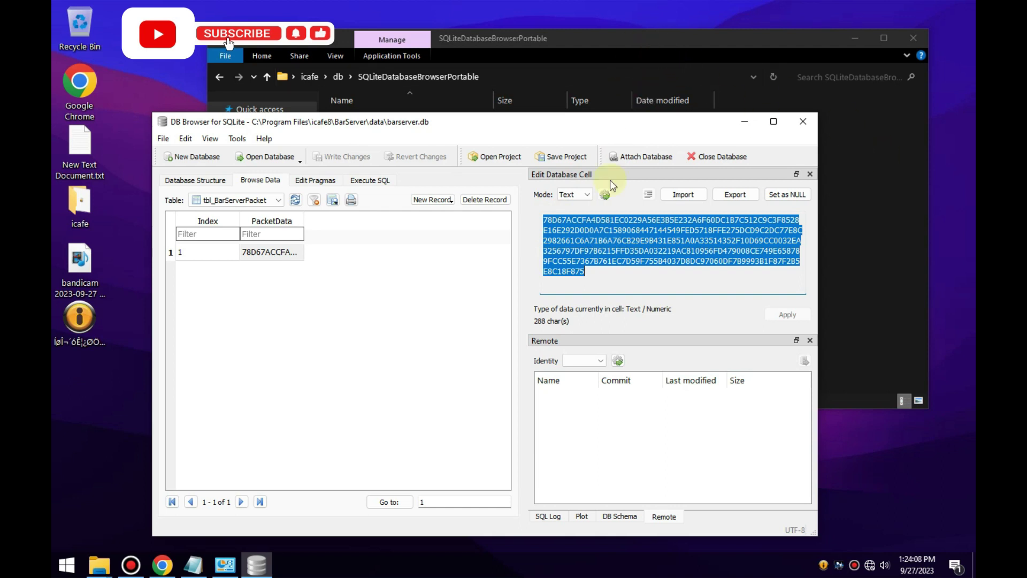
{"action": "left_click", "coordinate": [594, 279]}
{"action": "left_click", "coordinate": [612, 40]}
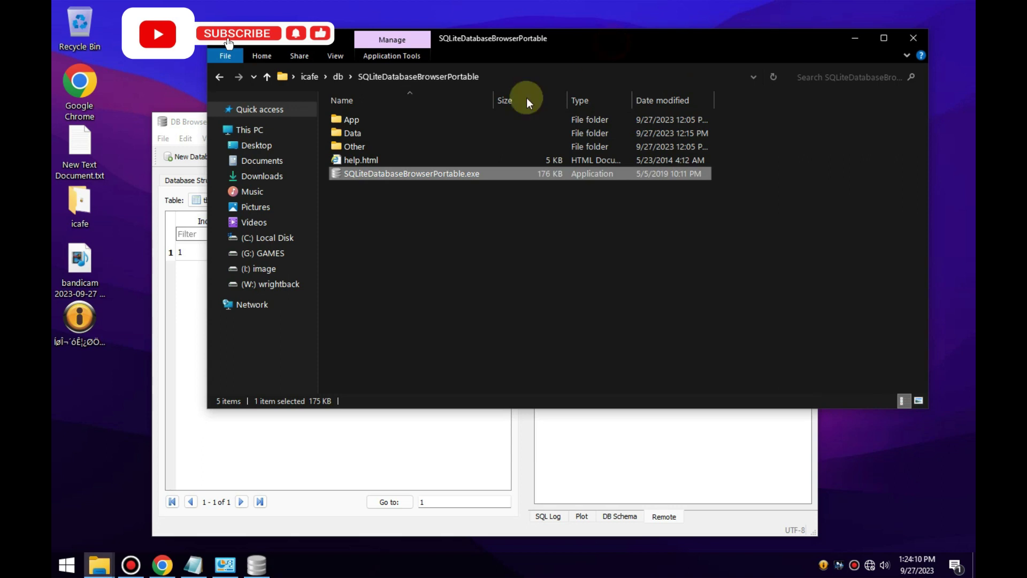
{"action": "left_click", "coordinate": [220, 80]}
Open 2084KEY.txt in Notepad and copy its entire hex key line.
{"action": "double_click", "coordinate": [364, 134]}
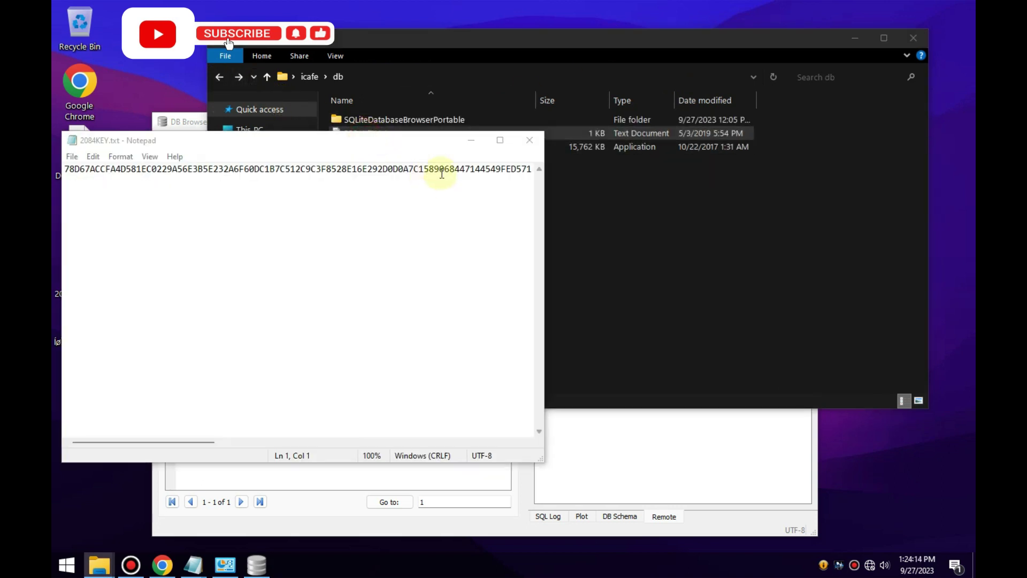
{"action": "left_click", "coordinate": [433, 202]}
{"action": "key", "text": "ctrl+a"}
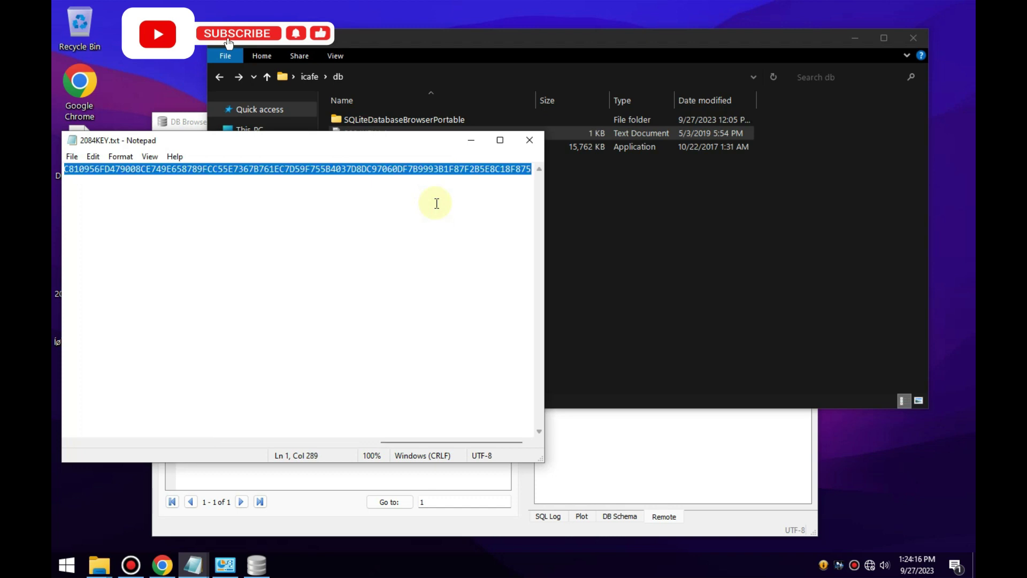
{"action": "right_click", "coordinate": [410, 170]}
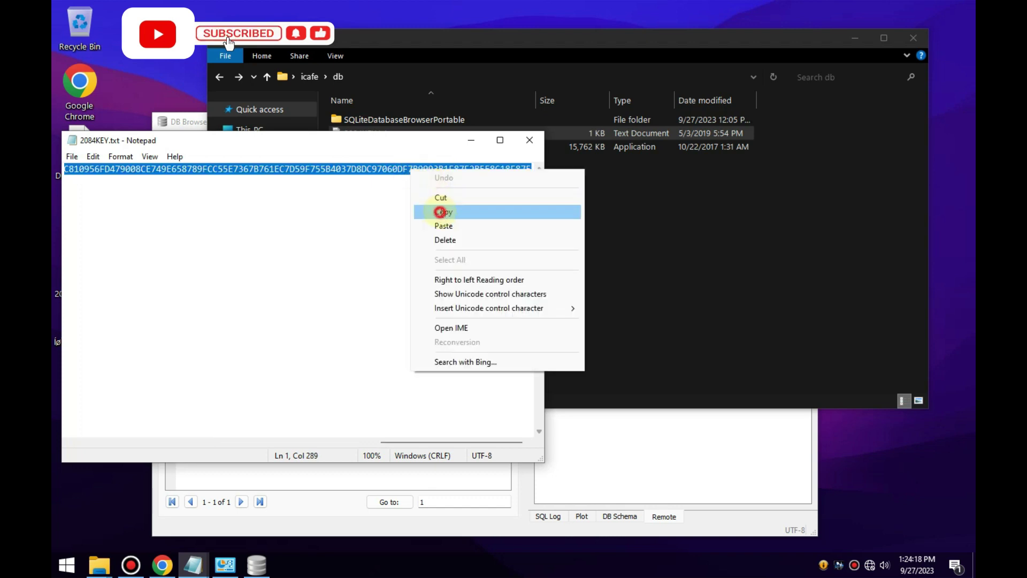
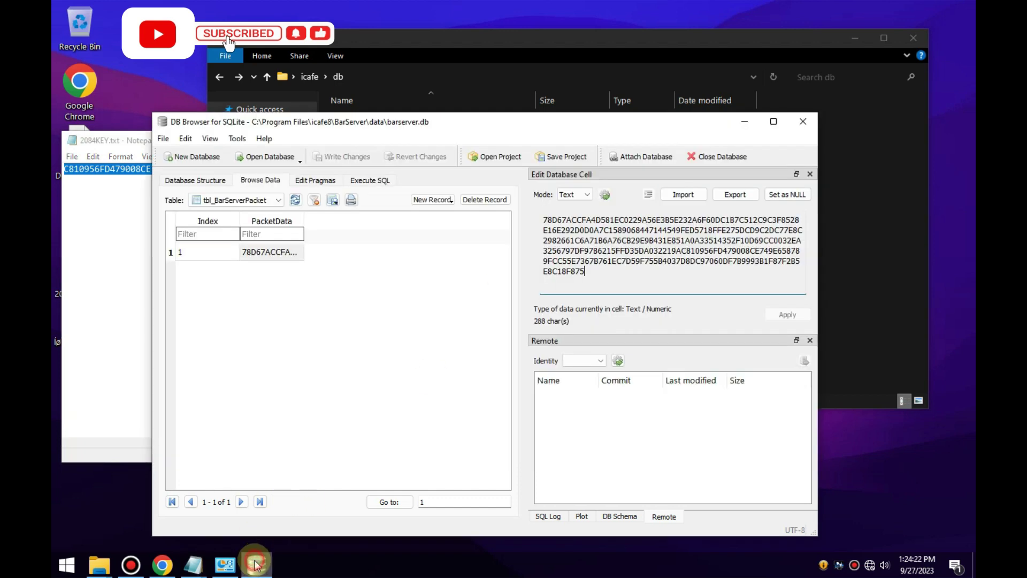
{"action": "left_click", "coordinate": [605, 275]}
{"action": "key", "text": "ctrl+a"}
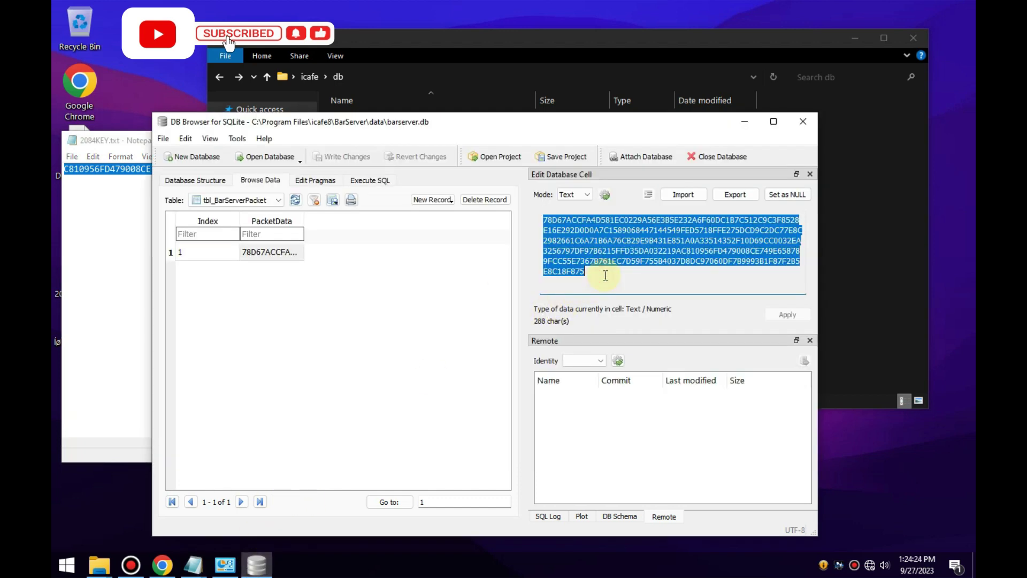
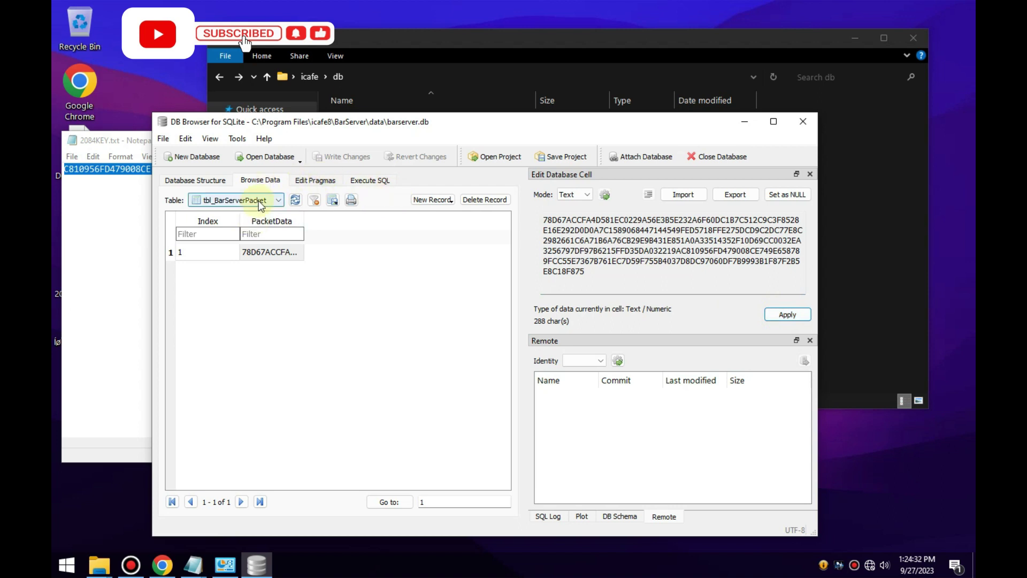
Drop down the Table list on the Browse Data tab to see barserver.db's tables.
{"action": "left_click", "coordinate": [261, 206]}
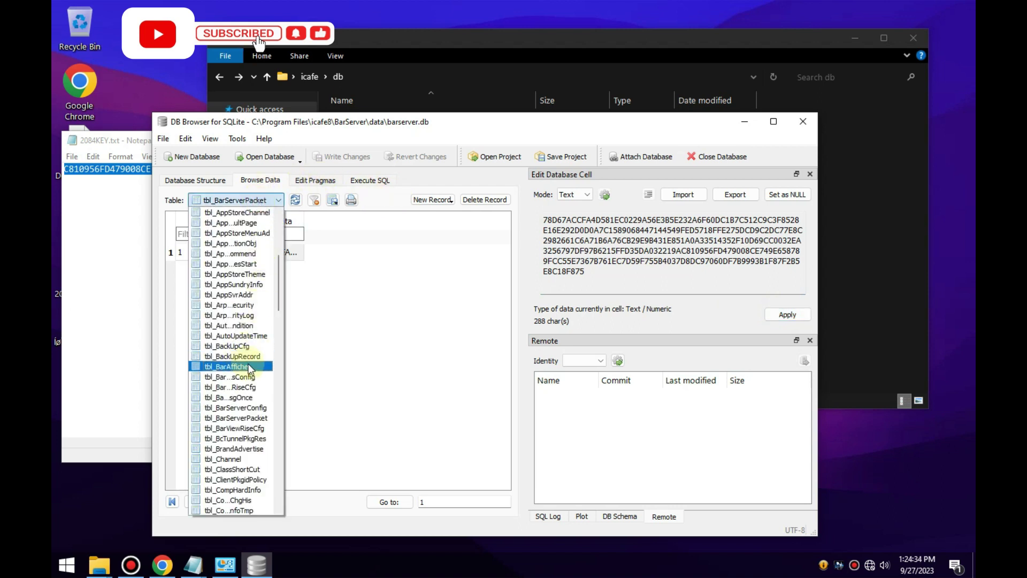
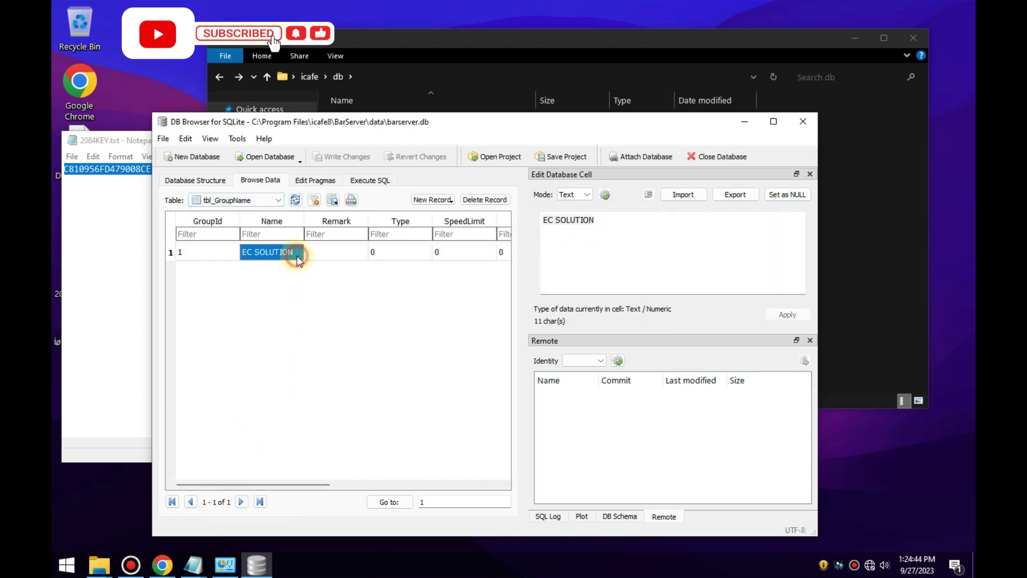
Start renaming the EC SOLUTION group, then abandon the edit unapplied.
{"action": "left_click", "coordinate": [609, 219]}
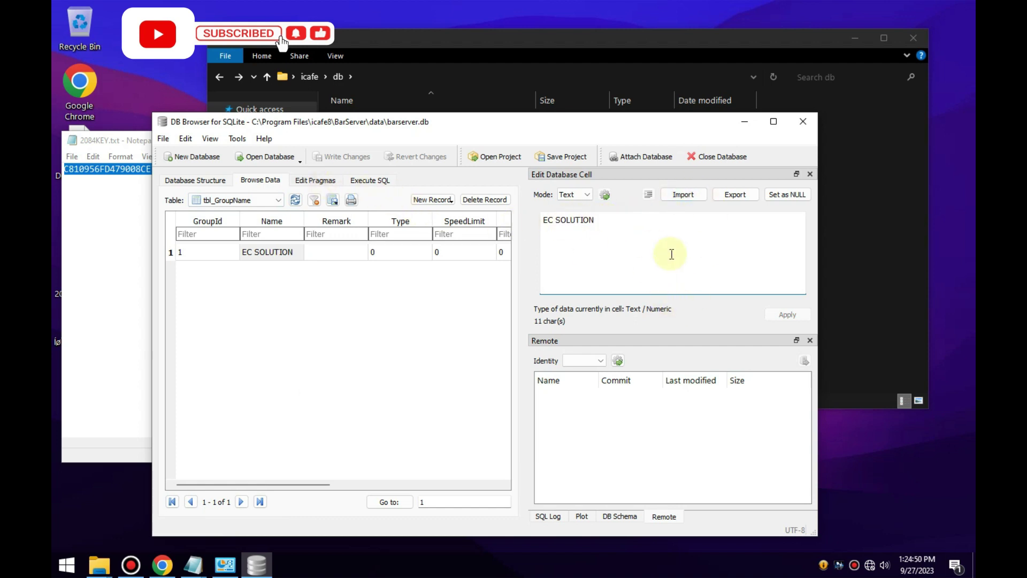
{"action": "type", "text": "S"}
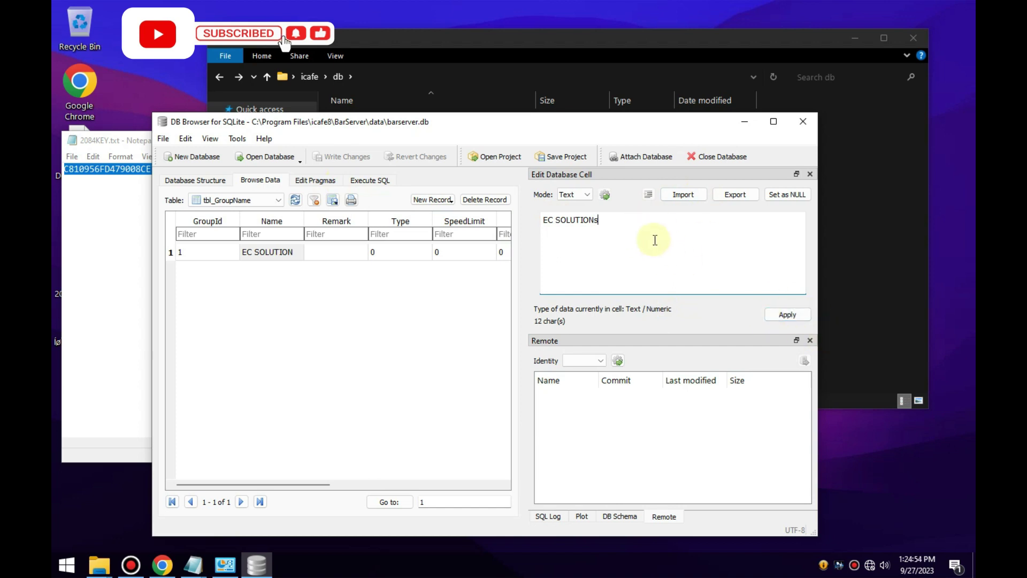
{"action": "left_click", "coordinate": [414, 309]}
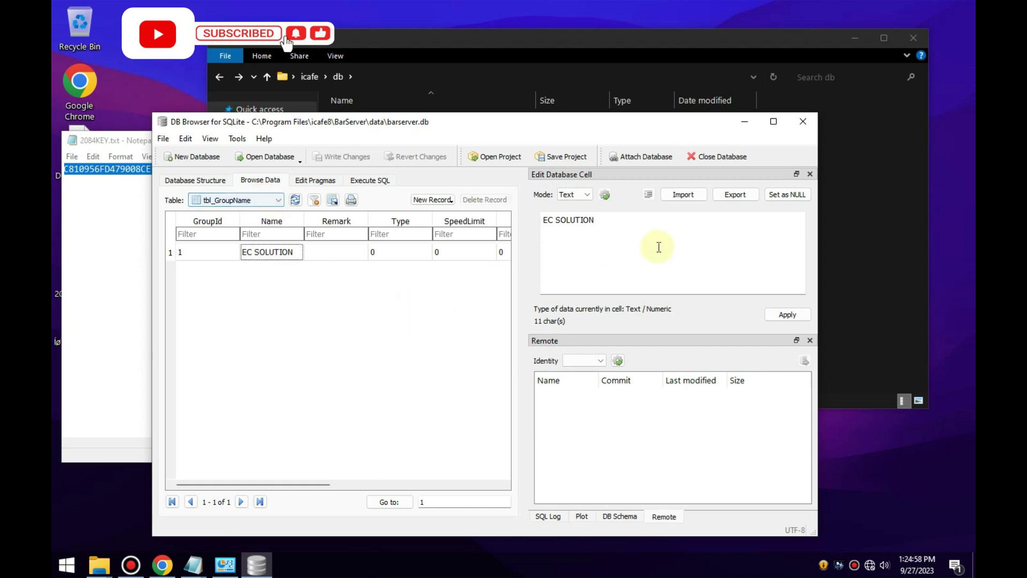
Browse the tbl_IcafeServerDownDiskCfg table, showing its single row with ServerSymbol G.
{"action": "left_click", "coordinate": [252, 199]}
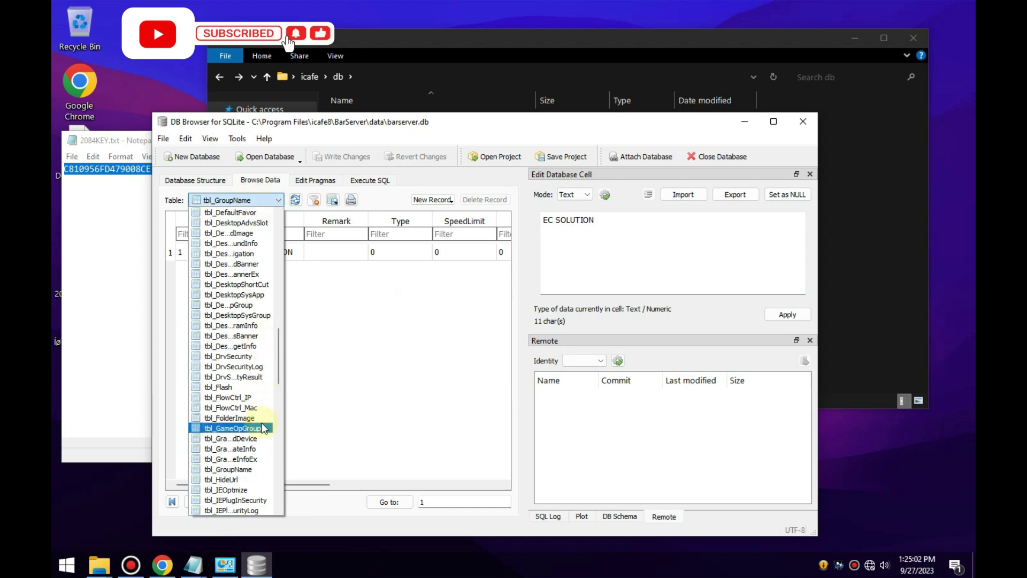
{"action": "left_click_drag", "start_coordinate": [278, 355], "coordinate": [280, 393]}
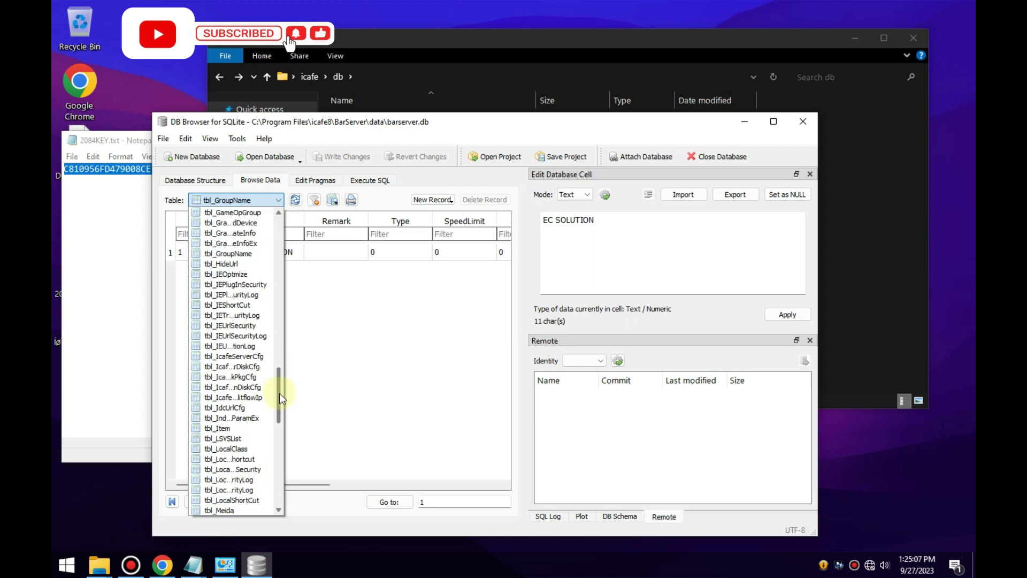
{"action": "left_click", "coordinate": [241, 388]}
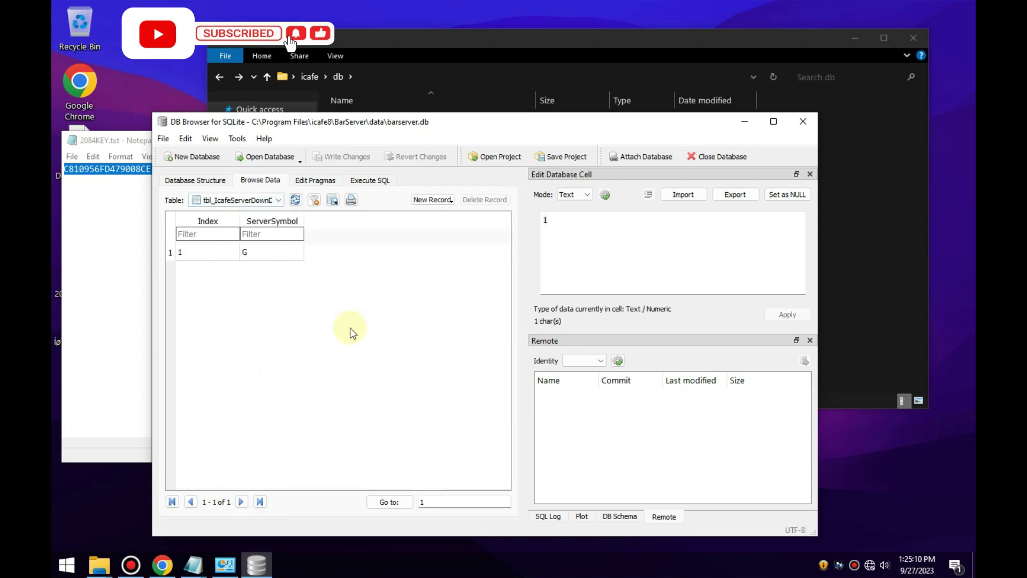
{"action": "left_click", "coordinate": [264, 204]}
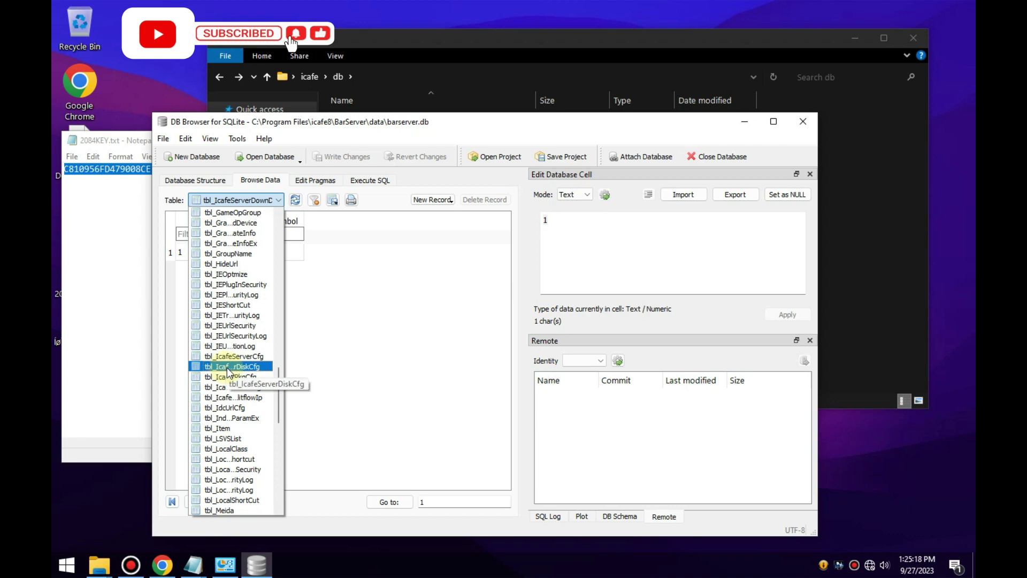
Open tbl_IcafeServerDiskCfg and inspect the C, G, I and W ServerSymbol cells without editing.
{"action": "left_click", "coordinate": [227, 368]}
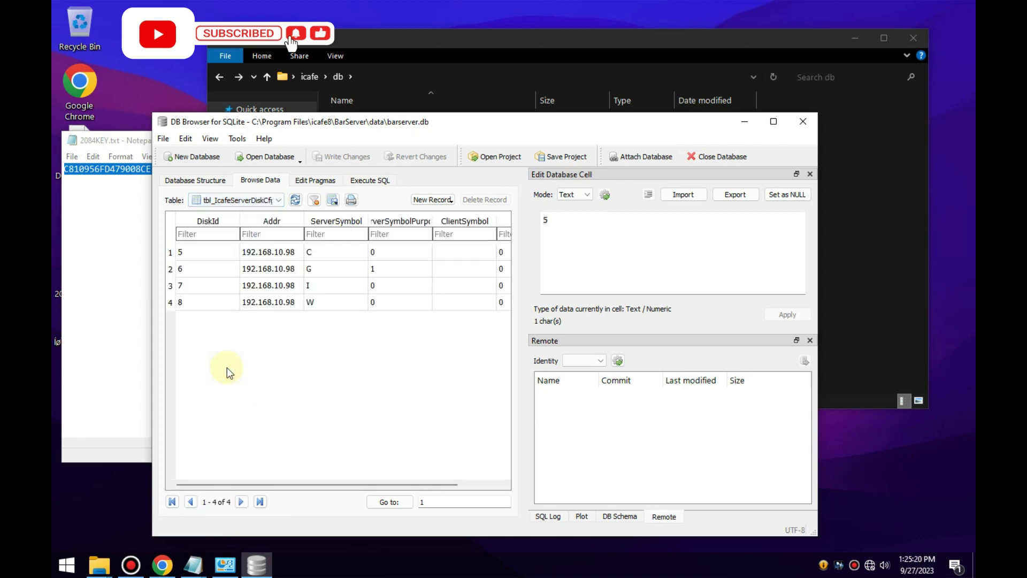
{"action": "left_click", "coordinate": [326, 253]}
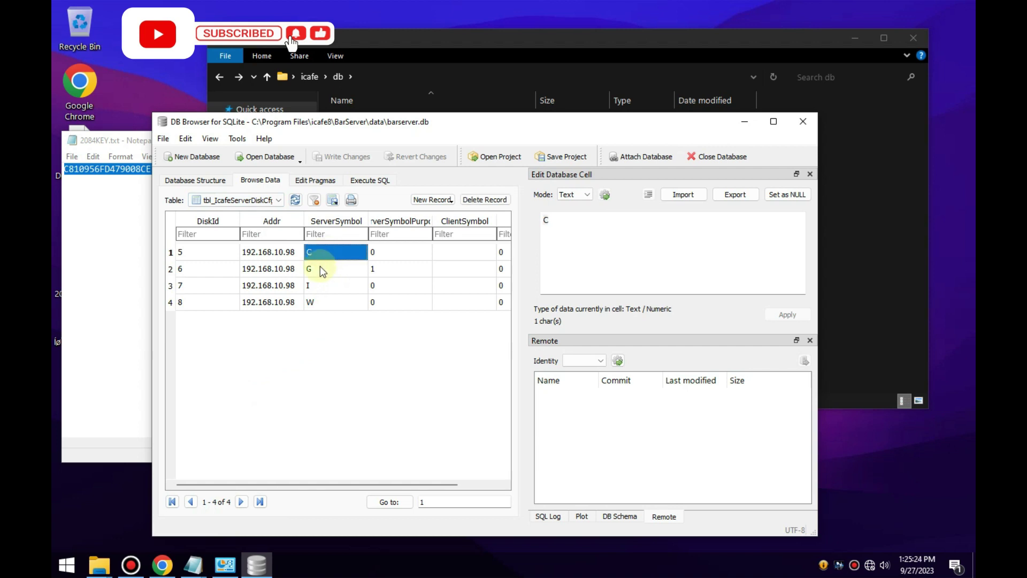
{"action": "left_click", "coordinate": [316, 271]}
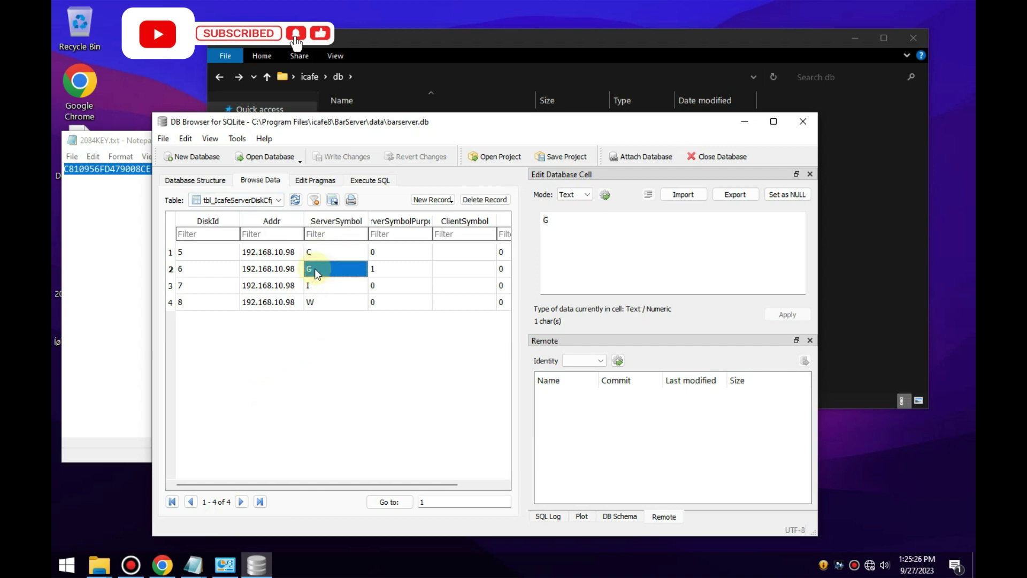
{"action": "left_click", "coordinate": [313, 285]}
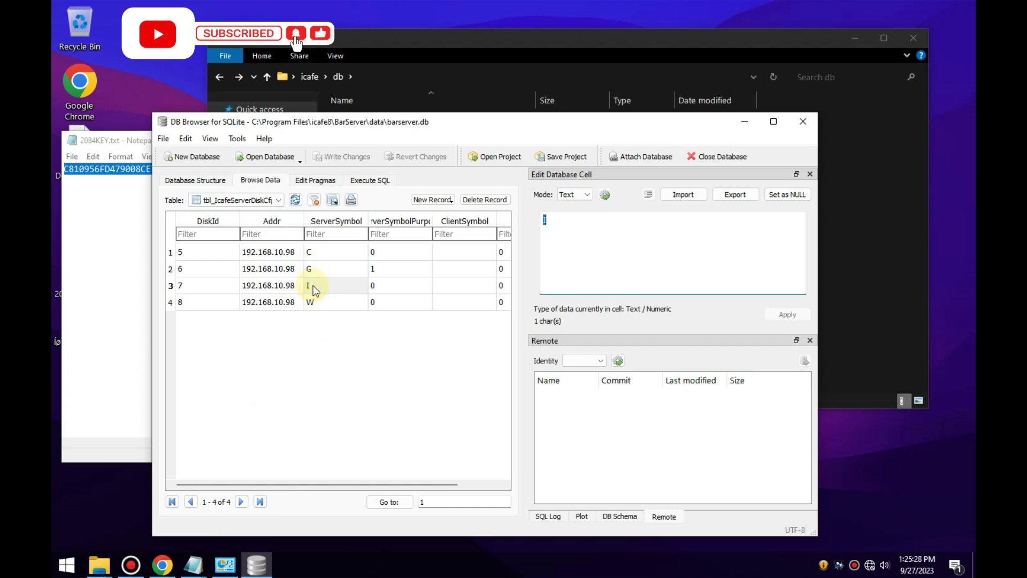
{"action": "left_click", "coordinate": [313, 302]}
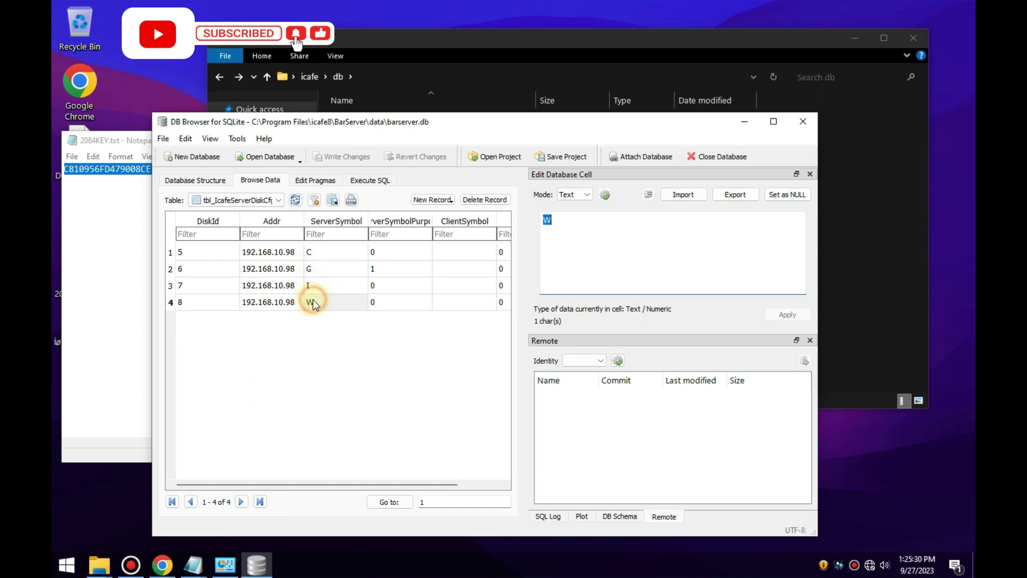
{"action": "left_click", "coordinate": [357, 353]}
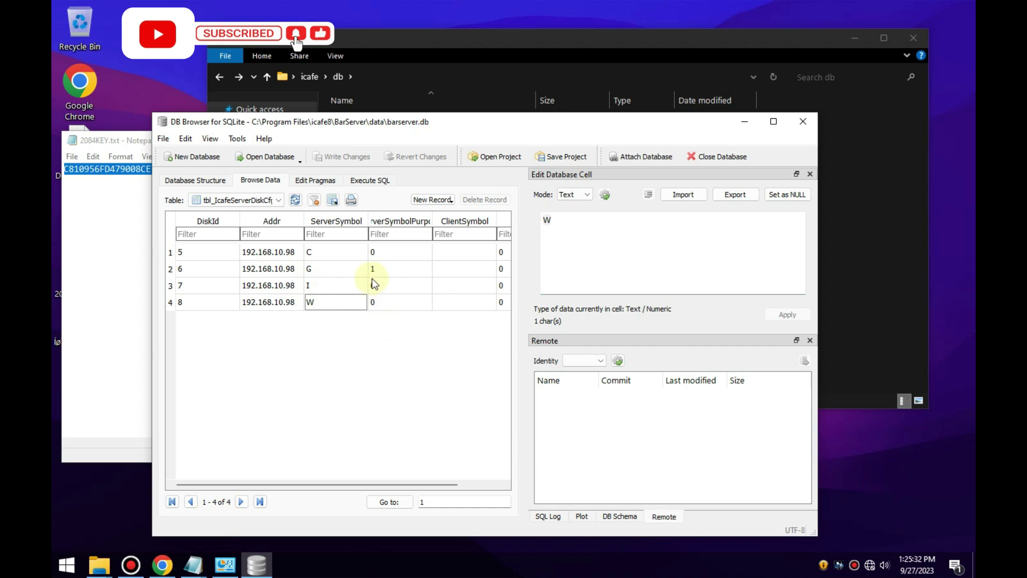
{"action": "left_click", "coordinate": [321, 268]}
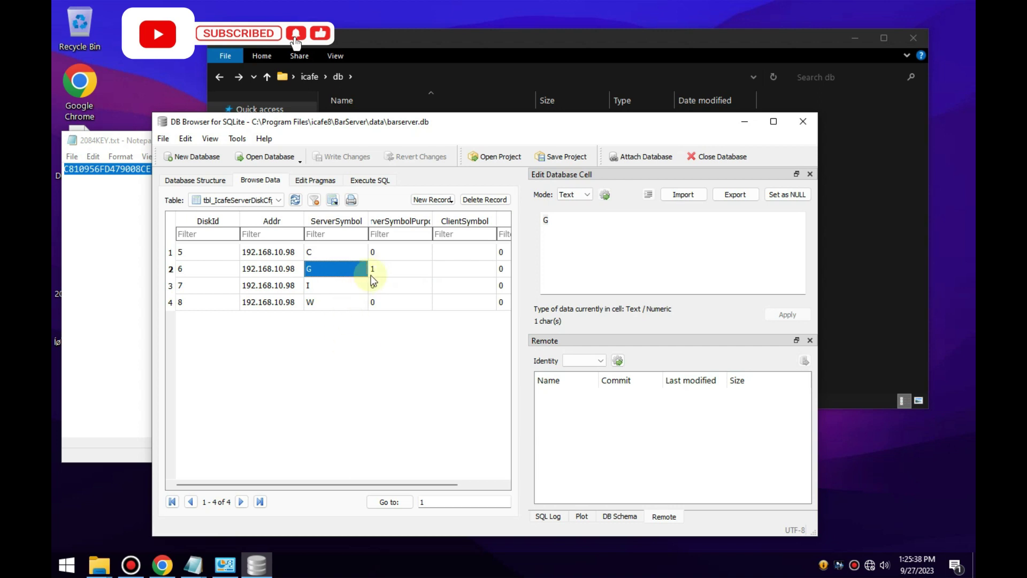
{"action": "left_click", "coordinate": [390, 342]}
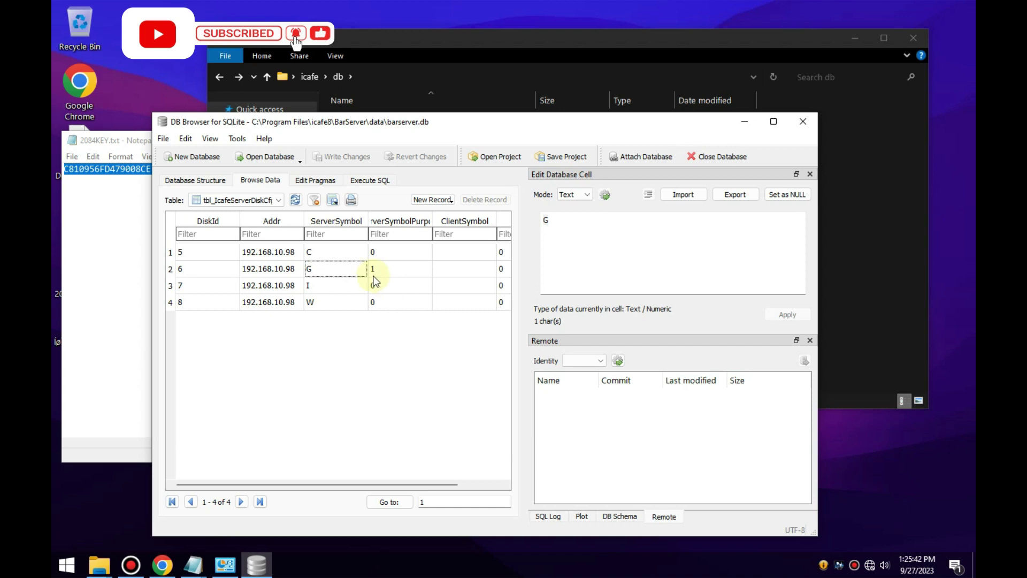
Inspect the G disk's empty ClientSymbol cell, leaving it unchanged.
{"action": "left_click", "coordinate": [449, 271]}
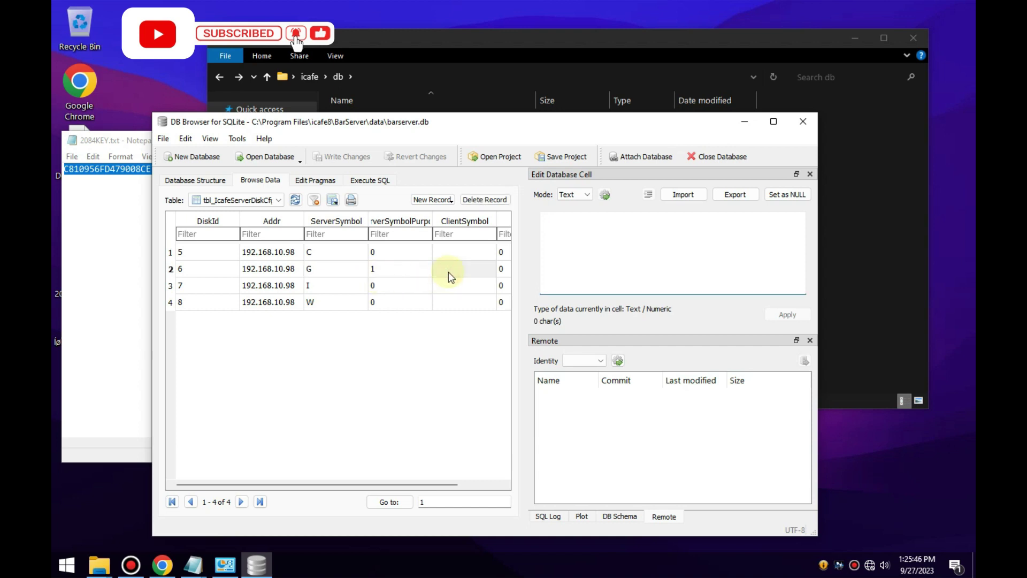
{"action": "type", "text": "D"}
{"action": "left_click", "coordinate": [428, 365]}
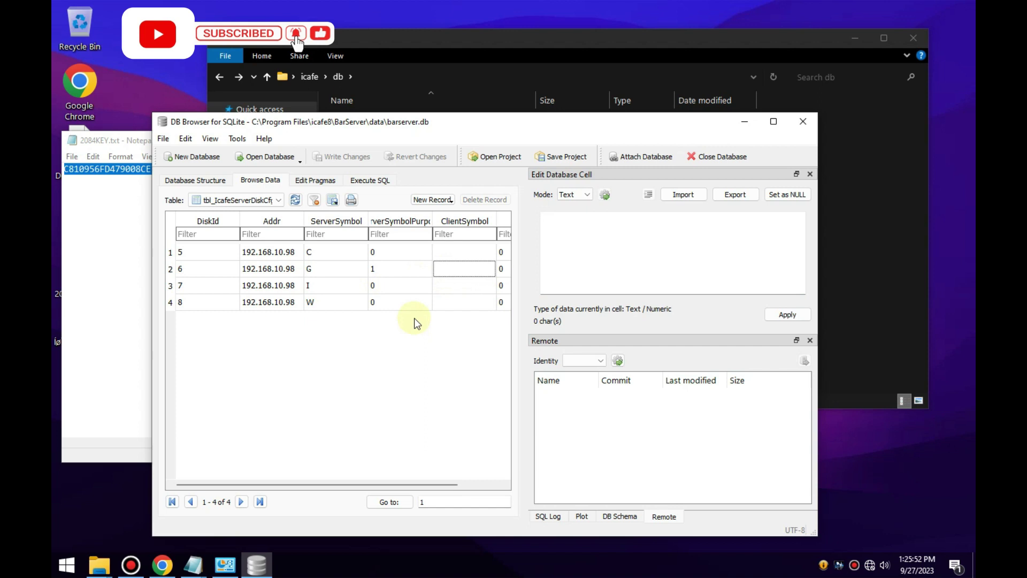
{"action": "double_click", "coordinate": [458, 271]}
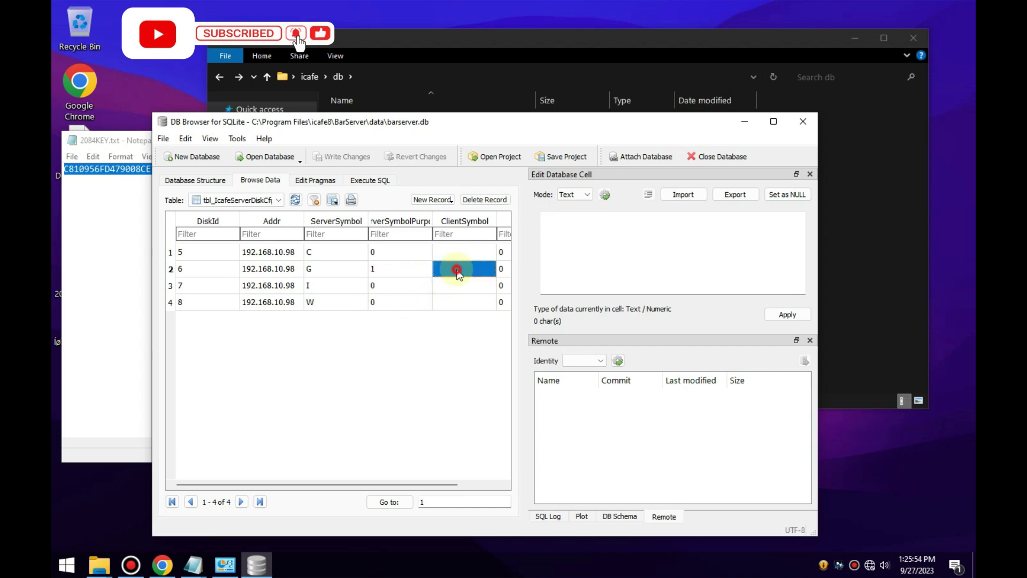
{"action": "left_click", "coordinate": [439, 346]}
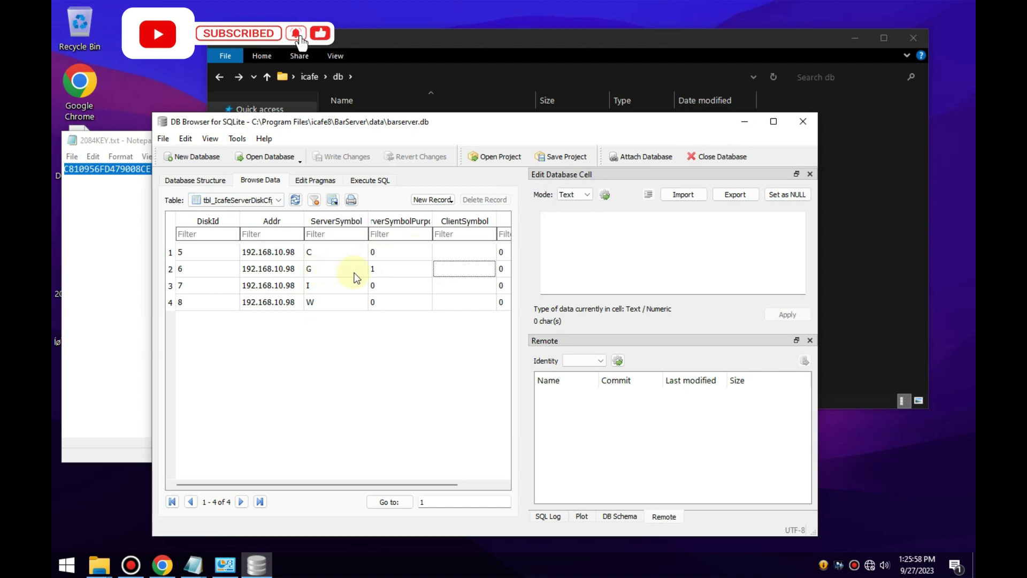
Look through the File and Edit menus and recheck the G ServerSymbol, changing nothing.
{"action": "left_click", "coordinate": [163, 138]}
{"action": "left_click", "coordinate": [185, 138]}
{"action": "left_click", "coordinate": [337, 349]}
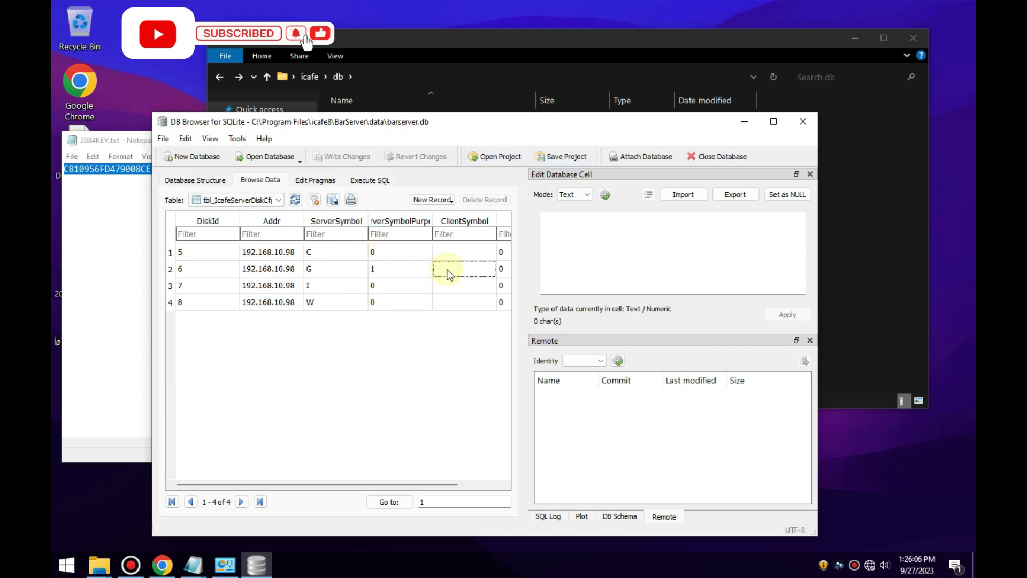
{"action": "double_click", "coordinate": [313, 270]}
{"action": "left_click", "coordinate": [359, 363]}
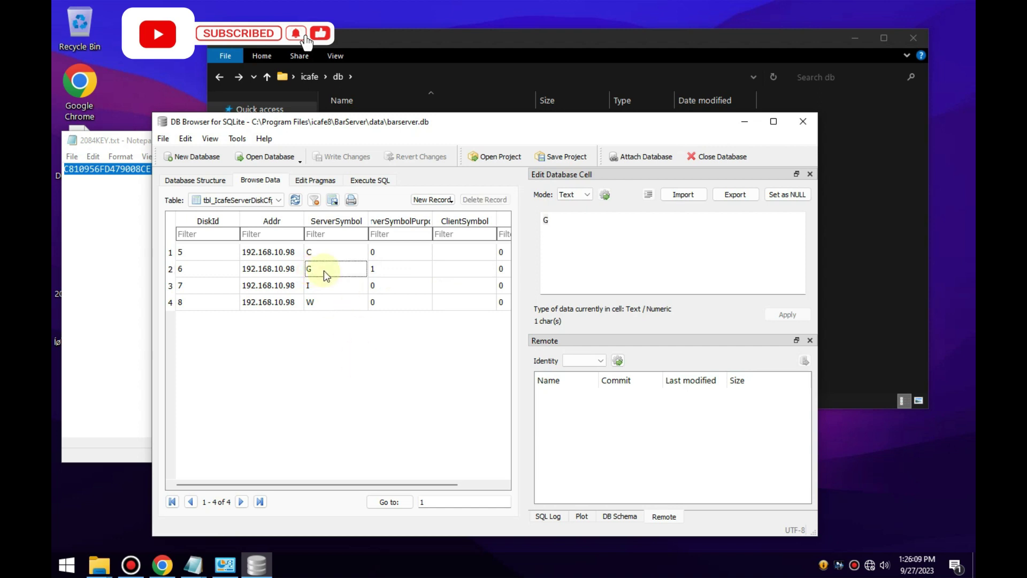
Cancel the Save Project dialog and close DB Browser and the 2084KEY.txt notes.
{"action": "left_click", "coordinate": [164, 140]}
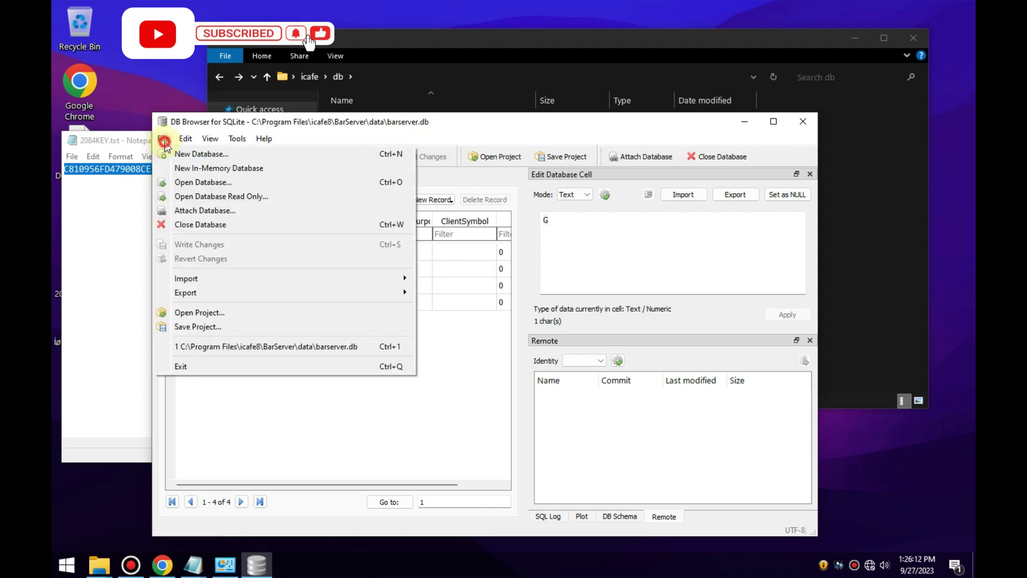
{"action": "left_click", "coordinate": [205, 328]}
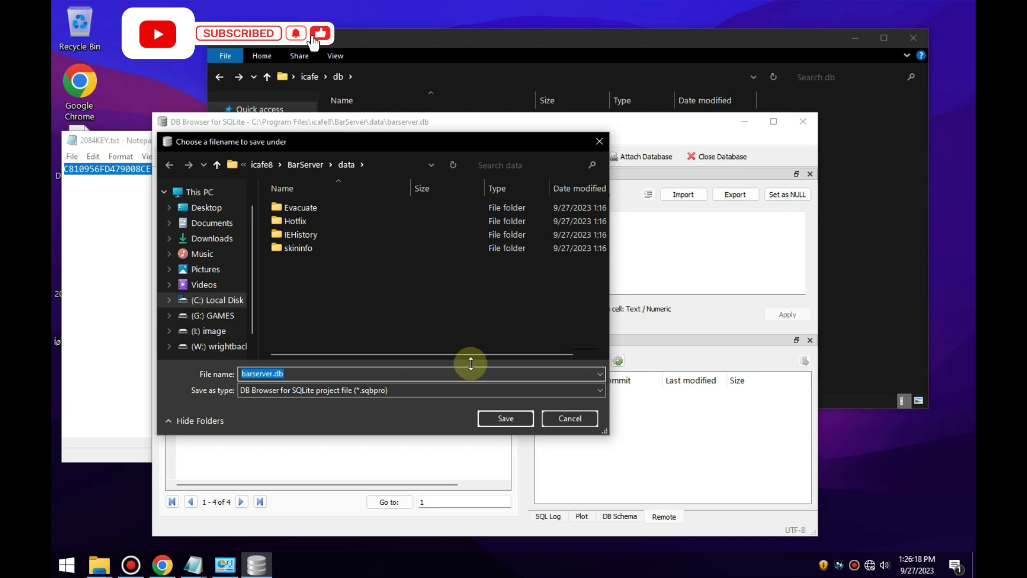
{"action": "left_click", "coordinate": [577, 418]}
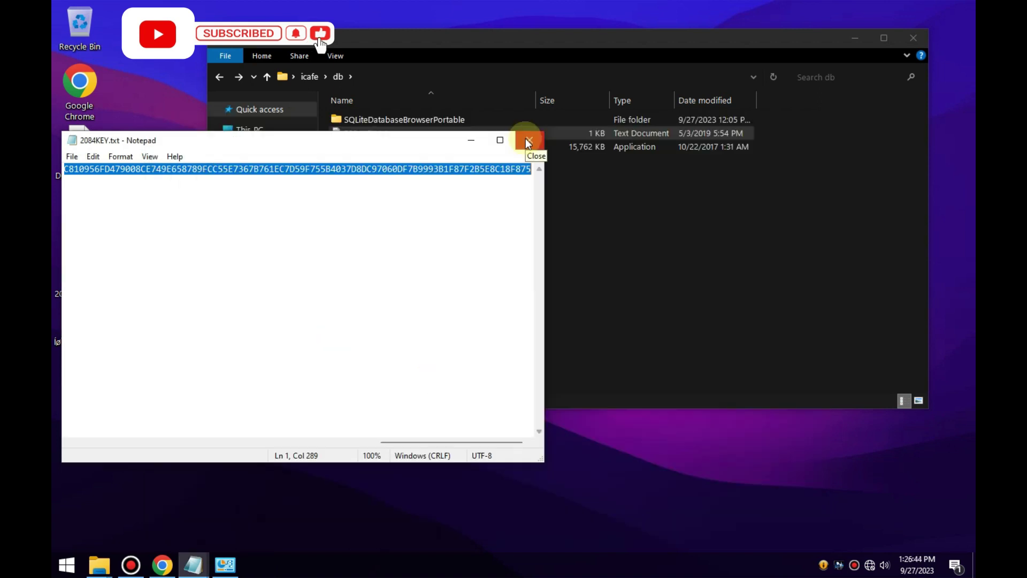
{"action": "left_click", "coordinate": [529, 143]}
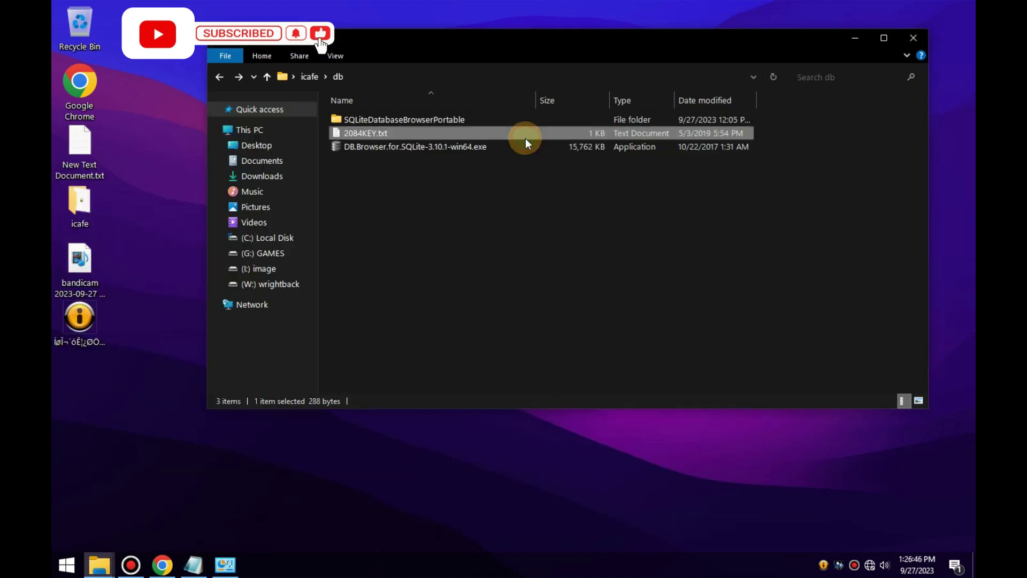
Start all four iCafe8 services: Main, System disk, Game board and Data sync.
{"action": "double_click", "coordinate": [824, 567]}
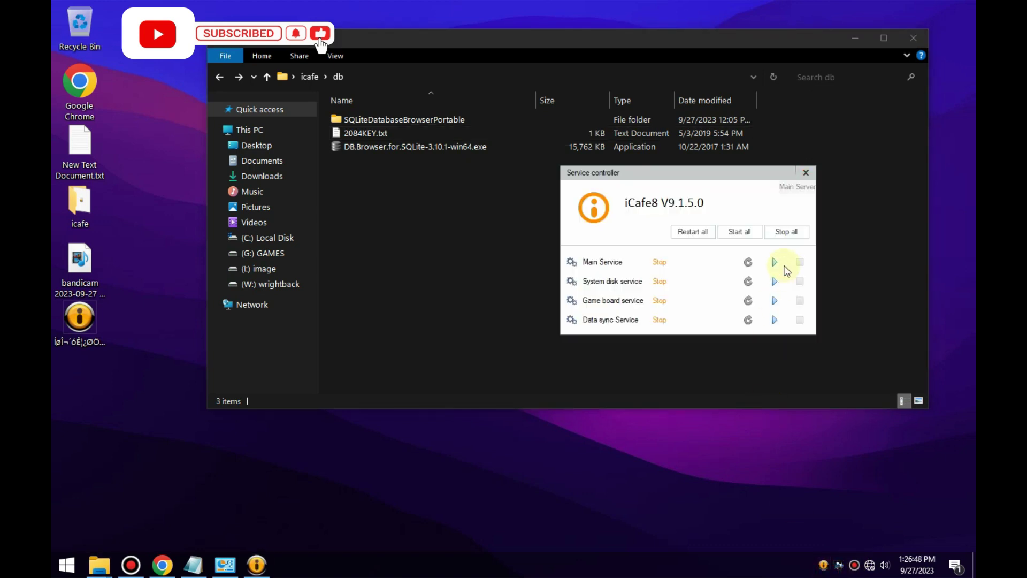
{"action": "left_click", "coordinate": [748, 231]}
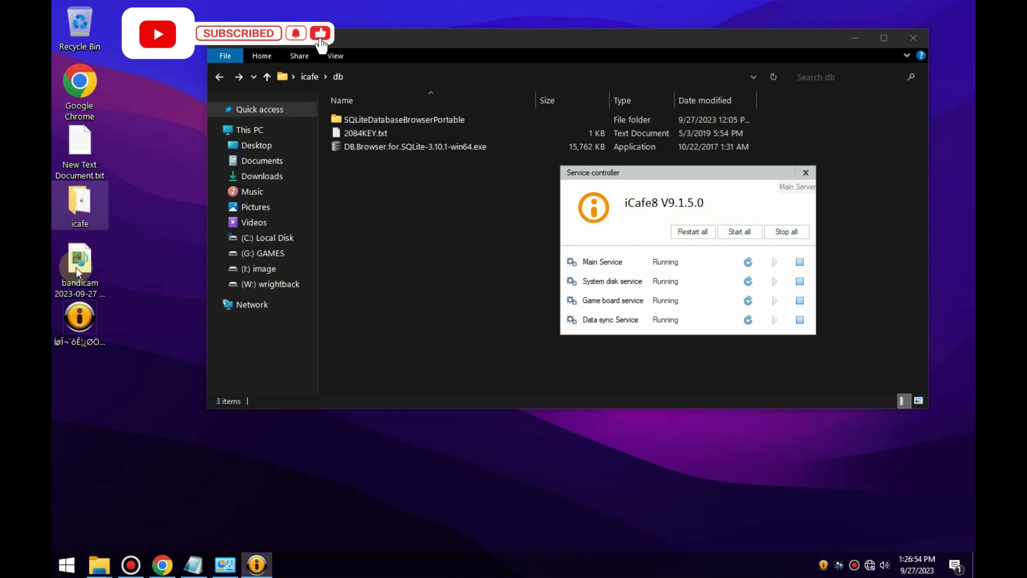
{"action": "left_click", "coordinate": [153, 211]}
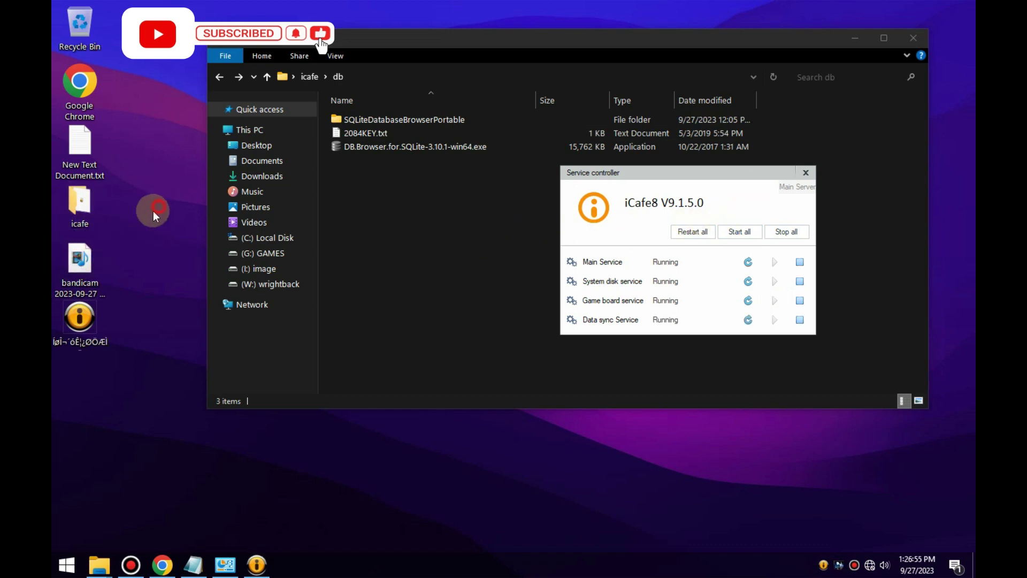
Launch and log into the iCafe8 console, then advance past the Configuration Wizard welcome page.
{"action": "double_click", "coordinate": [91, 336]}
{"action": "left_click", "coordinate": [503, 313]}
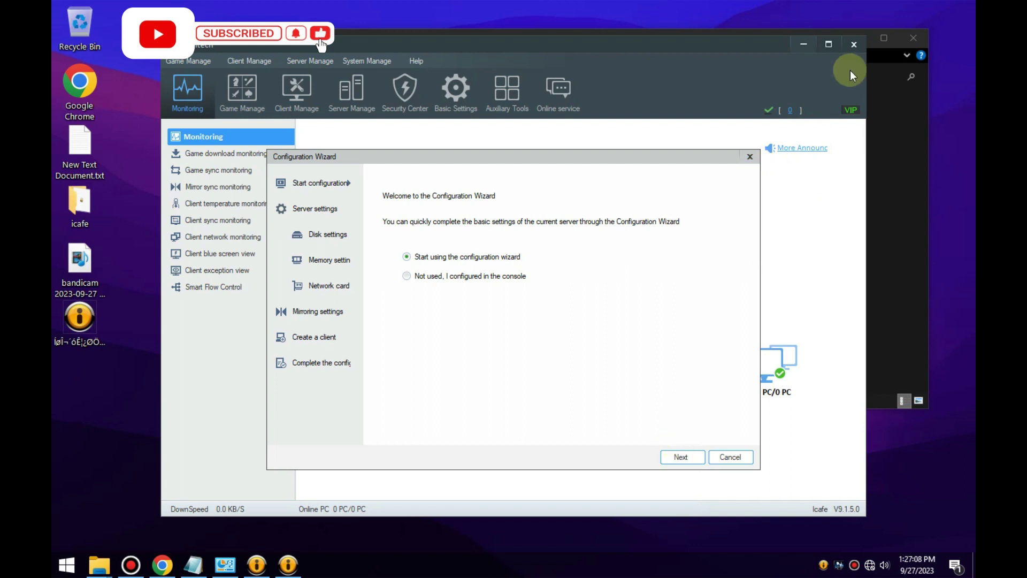
{"action": "left_click", "coordinate": [678, 458]}
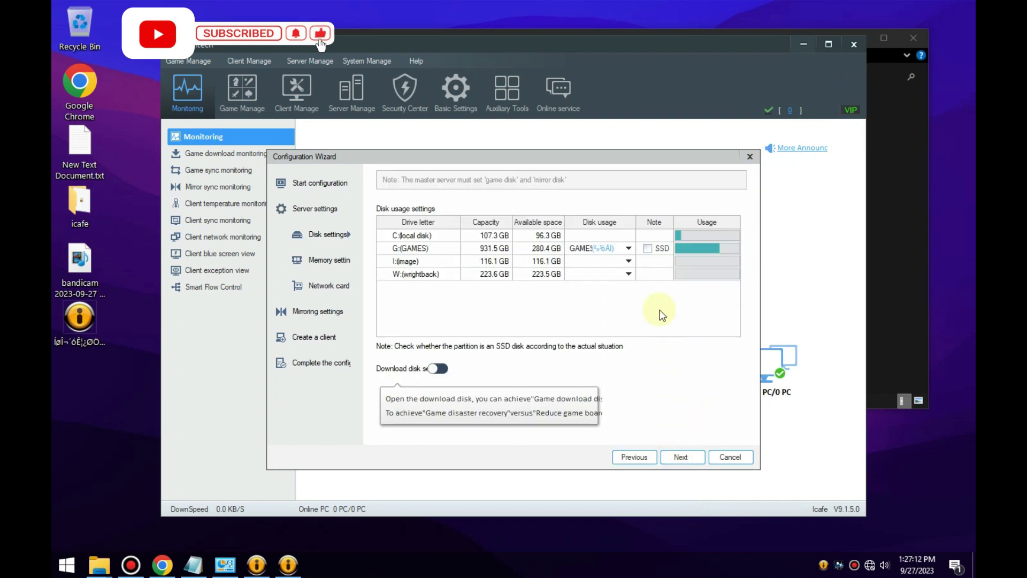
Make G:(GAMES) the game disk mapped to client drive letter G.
{"action": "right_click", "coordinate": [625, 250]}
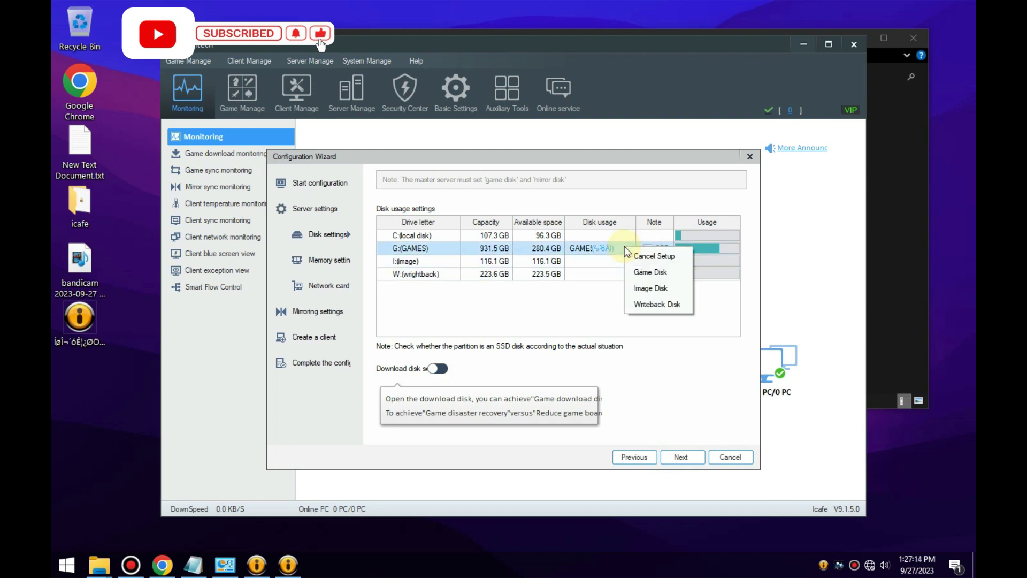
{"action": "left_click", "coordinate": [603, 248]}
{"action": "left_click", "coordinate": [556, 301]}
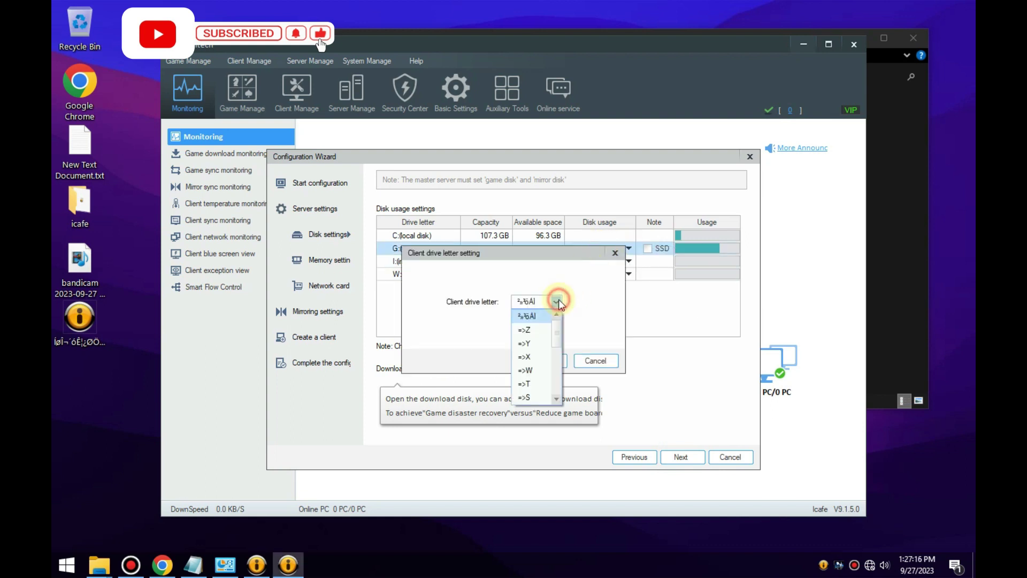
{"action": "left_click_drag", "start_coordinate": [560, 342], "coordinate": [560, 377]}
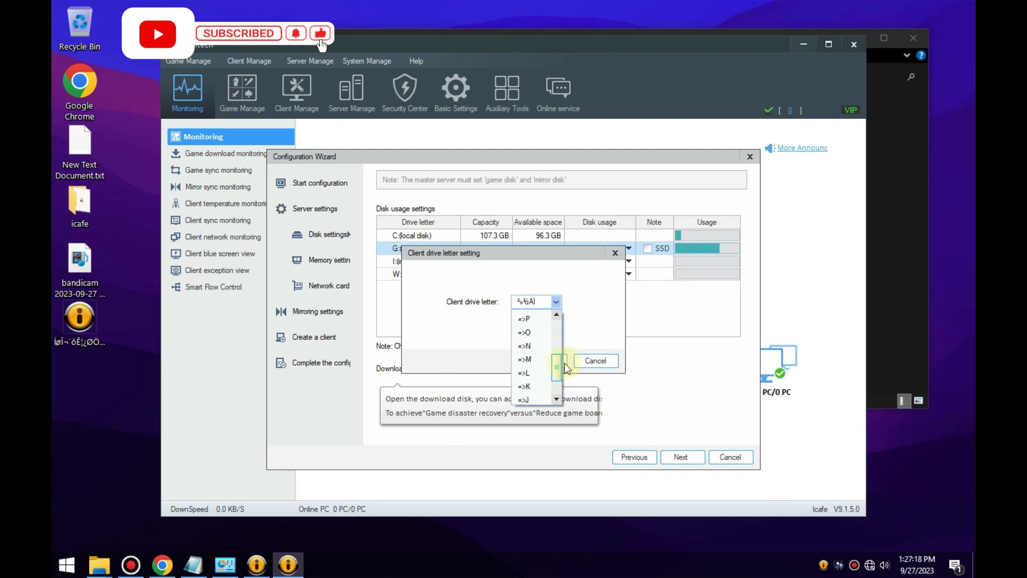
{"action": "left_click", "coordinate": [564, 362]}
{"action": "left_click", "coordinate": [559, 299]}
{"action": "left_click_drag", "start_coordinate": [559, 328], "coordinate": [564, 380]}
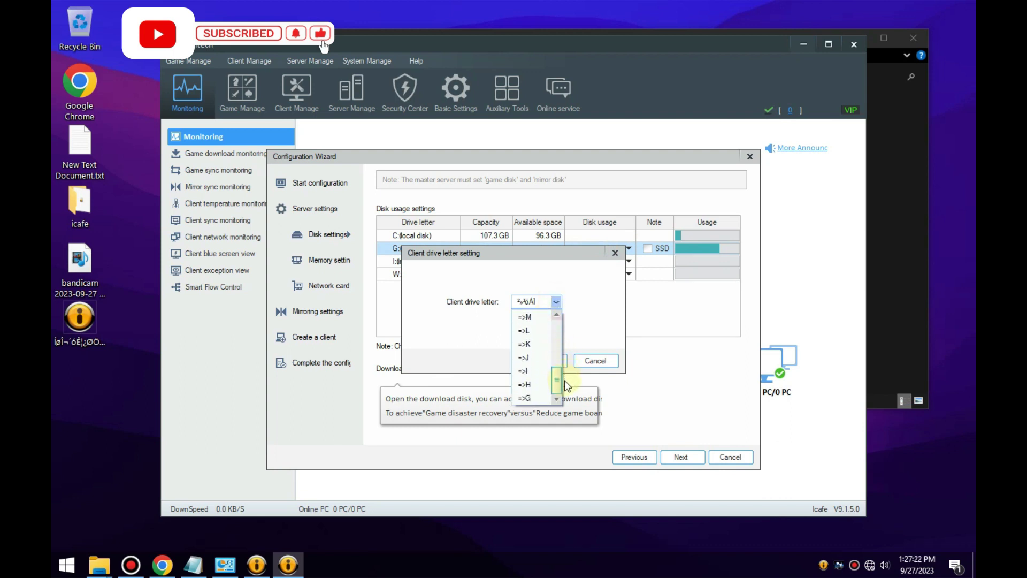
{"action": "left_click", "coordinate": [535, 390]}
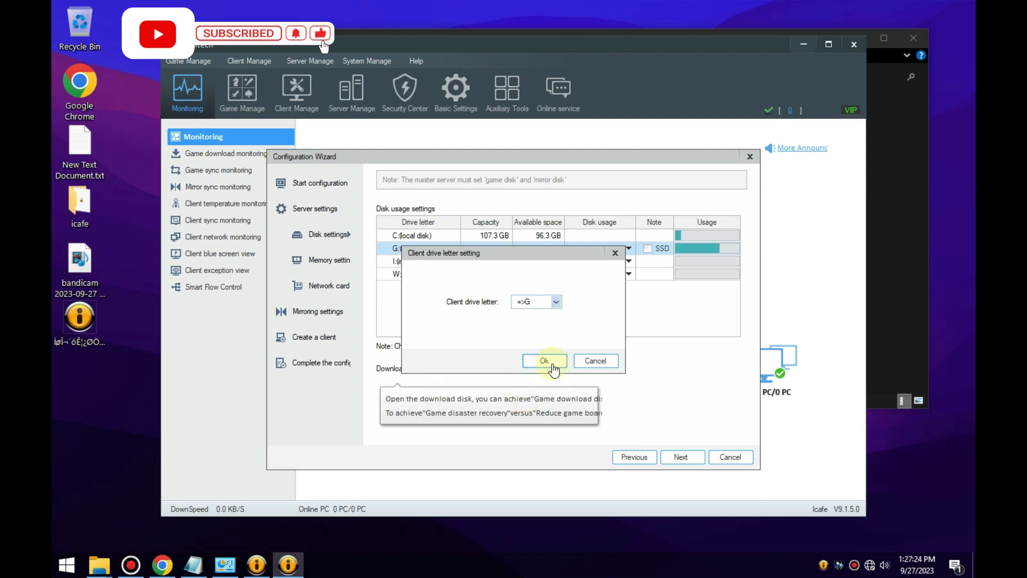
{"action": "left_click", "coordinate": [547, 362]}
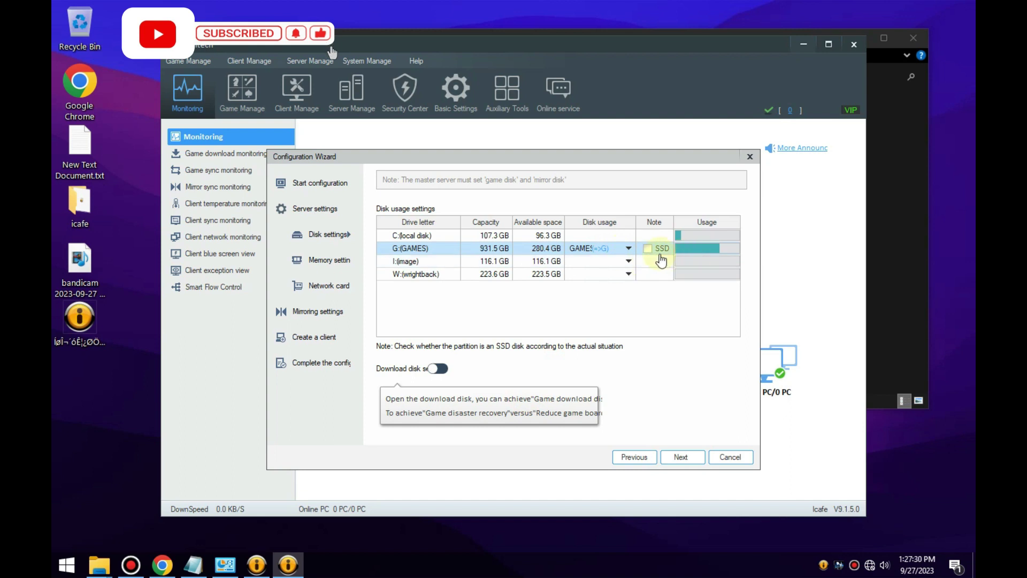
Set I: as the image disk and W: as the writeback disk, then continue.
{"action": "left_click", "coordinate": [628, 262]}
{"action": "left_click", "coordinate": [652, 300]}
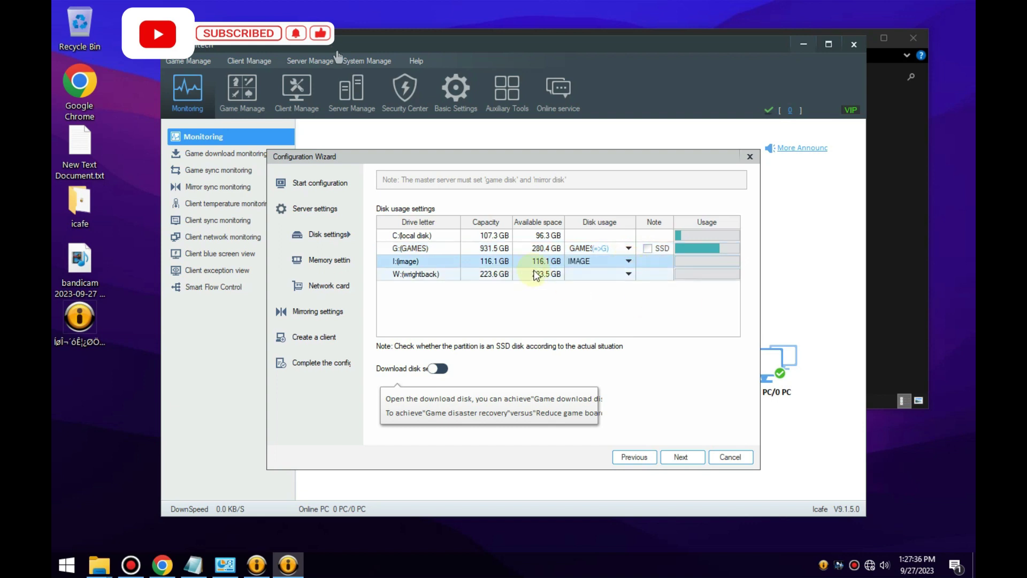
{"action": "left_click", "coordinate": [600, 275]}
{"action": "left_click", "coordinate": [626, 274]}
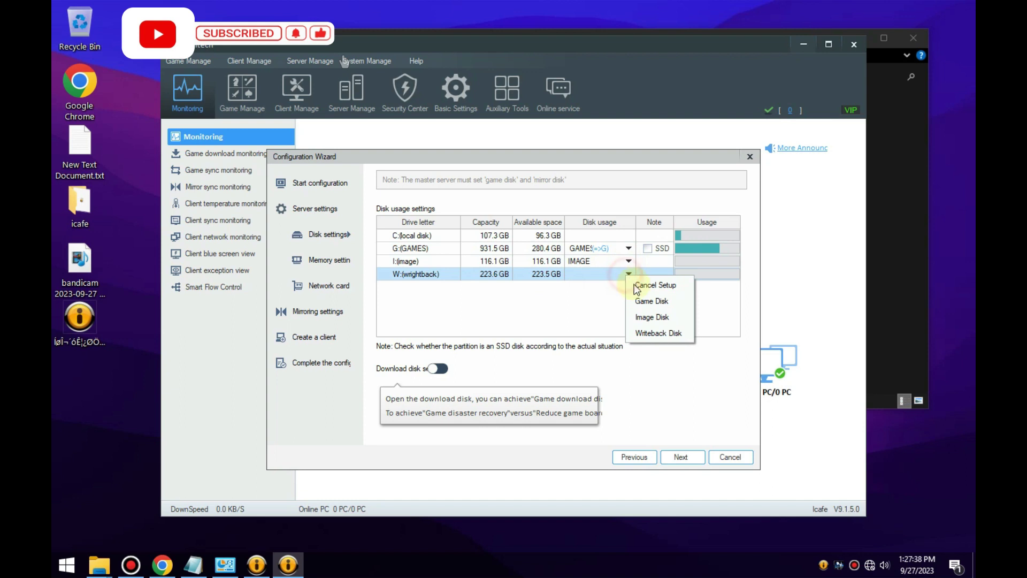
{"action": "left_click", "coordinate": [655, 333]}
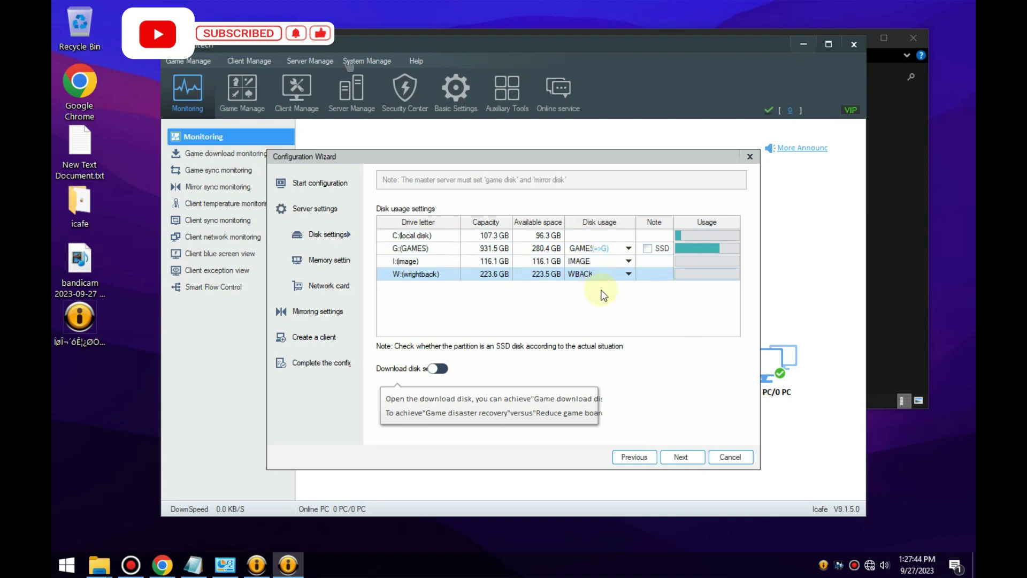
{"action": "left_click", "coordinate": [680, 457]}
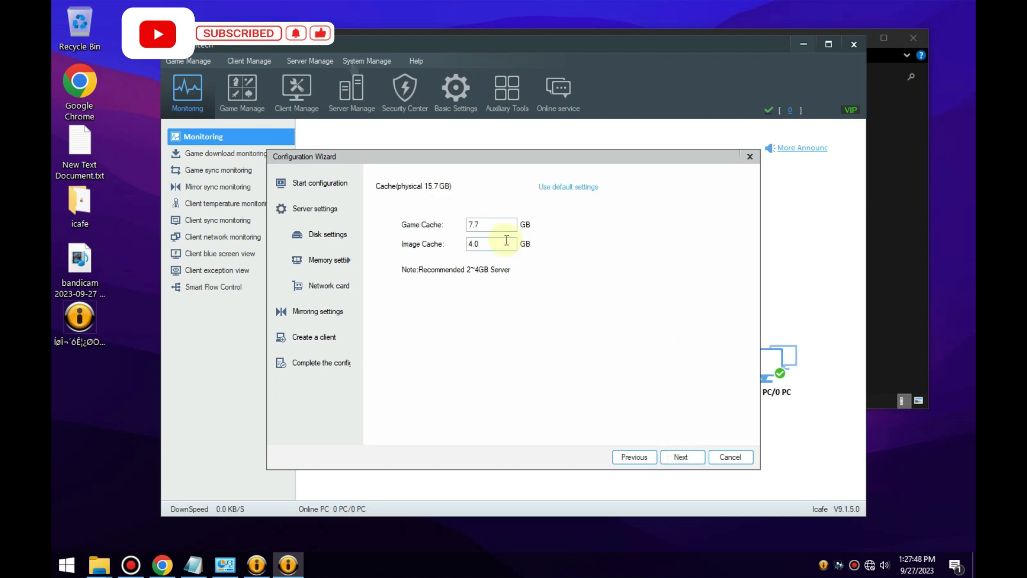
{"action": "left_click", "coordinate": [489, 225]}
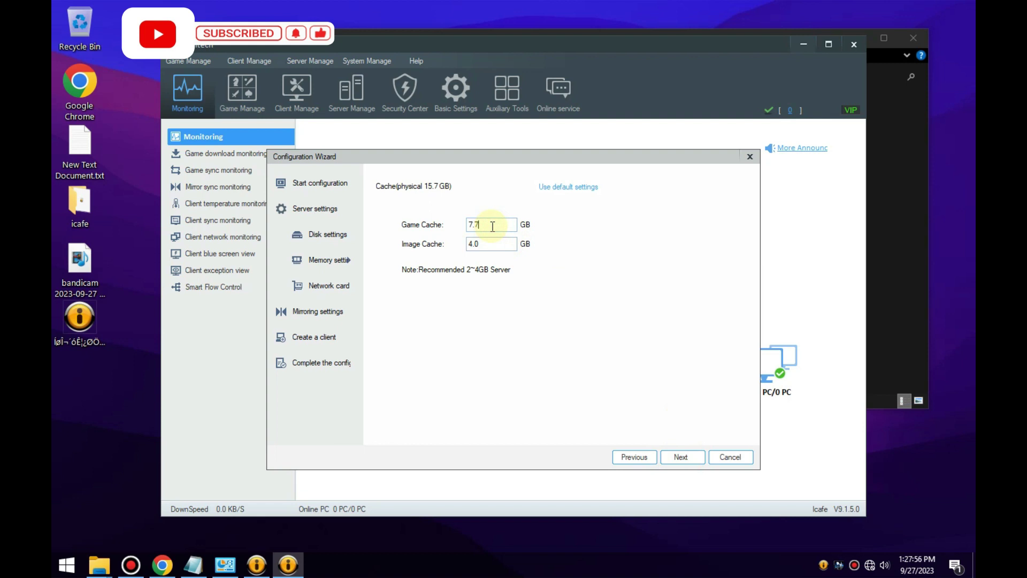
{"action": "left_click", "coordinate": [67, 565]}
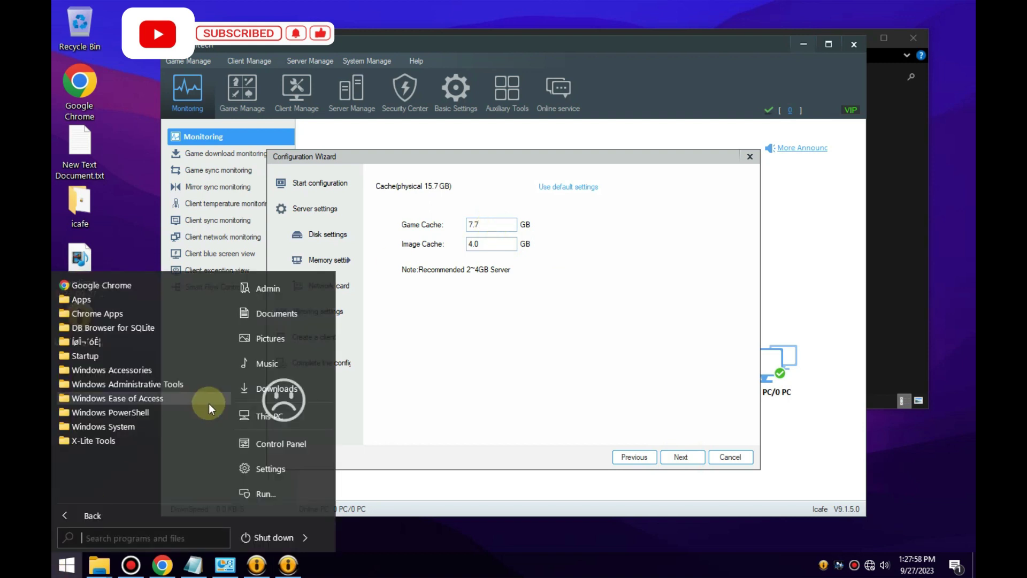
{"action": "right_click", "coordinate": [278, 416]}
{"action": "left_click", "coordinate": [312, 407]}
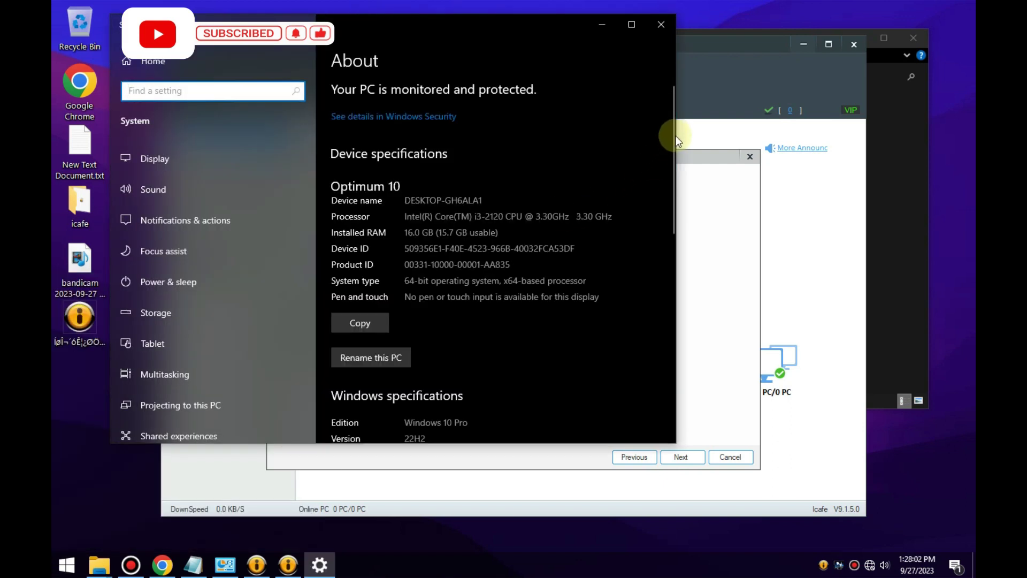
{"action": "left_click", "coordinate": [654, 34]}
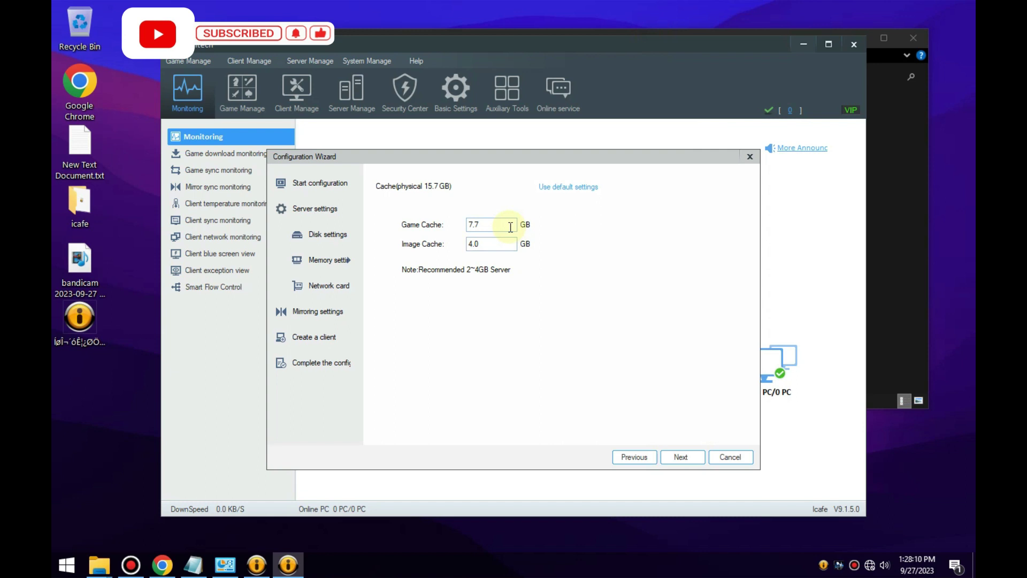
Replace the Game Cache value 7.7 with 5.
{"action": "double_click", "coordinate": [511, 227]}
{"action": "left_click", "coordinate": [511, 226]}
{"action": "double_click", "coordinate": [511, 227]}
{"action": "left_click", "coordinate": [511, 227]}
{"action": "double_click", "coordinate": [510, 227]}
{"action": "type", "text": "4"}
{"action": "left_click", "coordinate": [483, 225]}
{"action": "double_click", "coordinate": [485, 228]}
{"action": "left_click", "coordinate": [486, 228]}
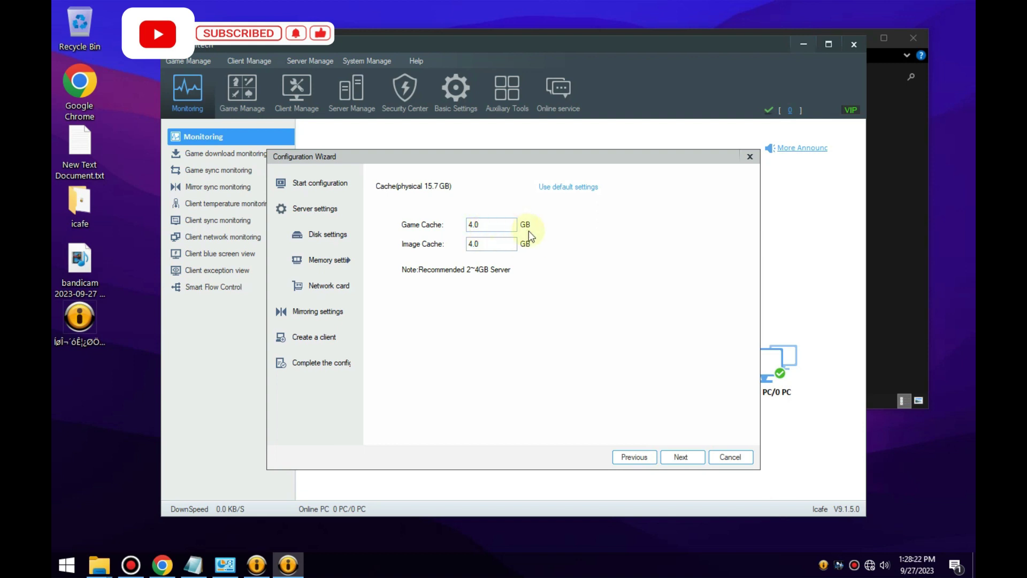
{"action": "double_click", "coordinate": [493, 222]}
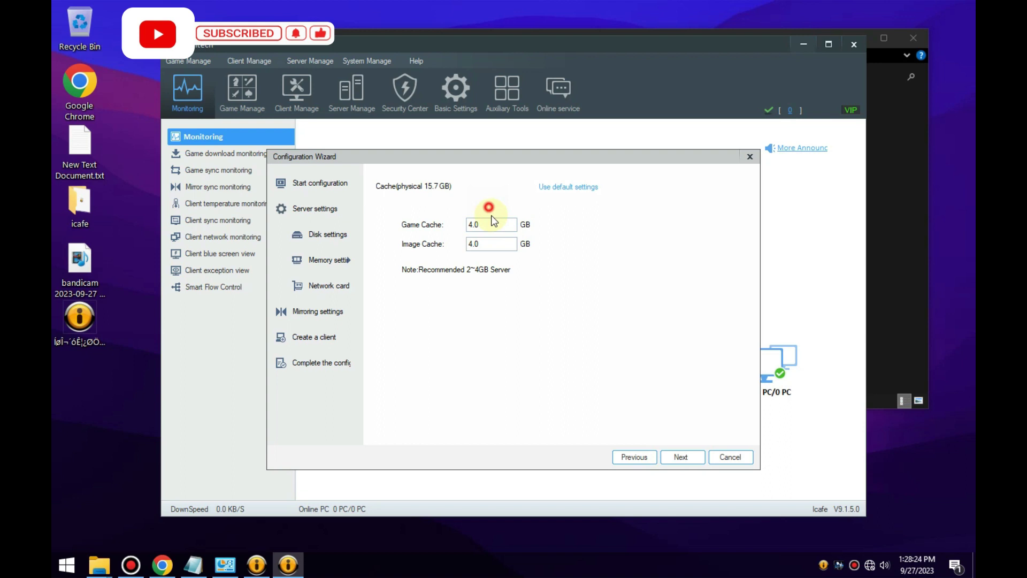
{"action": "type", "text": "5"}
Set the Image Cache to 5 GB alongside Game Cache and commit both values.
{"action": "double_click", "coordinate": [488, 240]}
{"action": "left_click", "coordinate": [487, 240]}
{"action": "double_click", "coordinate": [488, 228]}
{"action": "type", "text": "5"}
{"action": "double_click", "coordinate": [488, 240]}
{"action": "left_click", "coordinate": [605, 270]}
{"action": "left_click", "coordinate": [655, 343]}
Tick Game Data for the 192.168.10.98 card and step through Mirroring and client creation.
{"action": "left_click", "coordinate": [685, 464]}
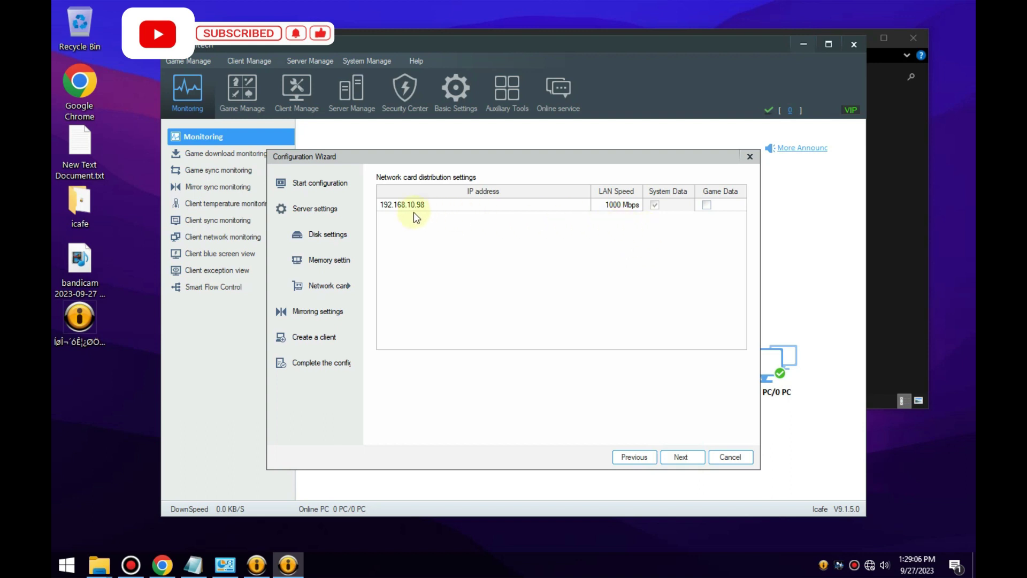
{"action": "left_click", "coordinate": [706, 204]}
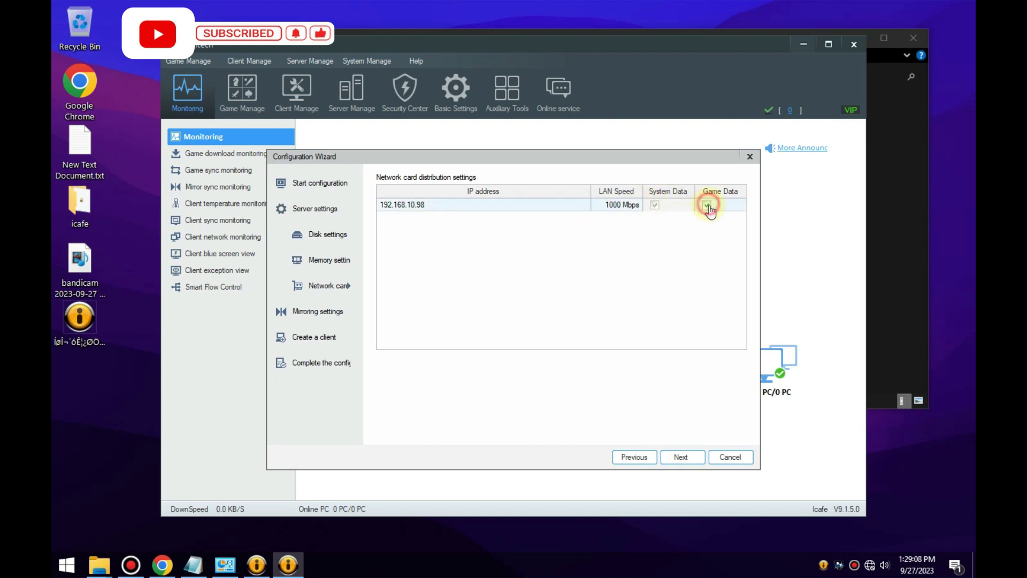
{"action": "left_click", "coordinate": [677, 462]}
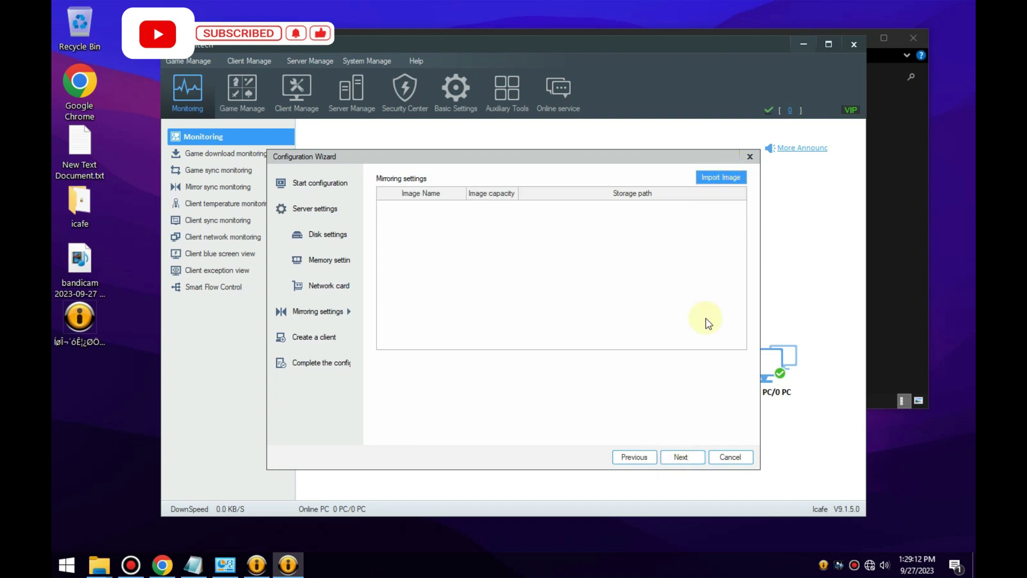
{"action": "left_click", "coordinate": [683, 459]}
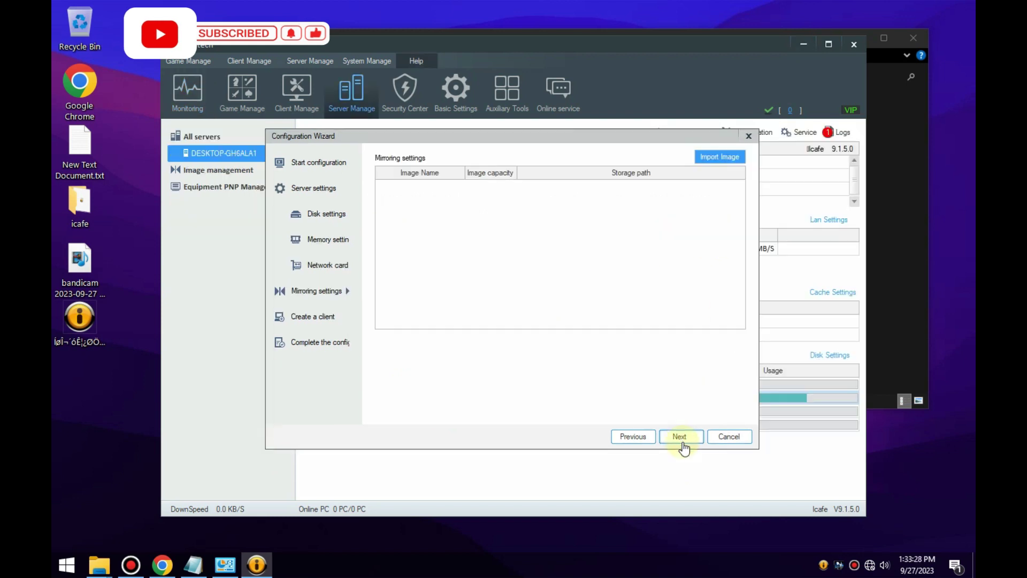
{"action": "left_click", "coordinate": [684, 444]}
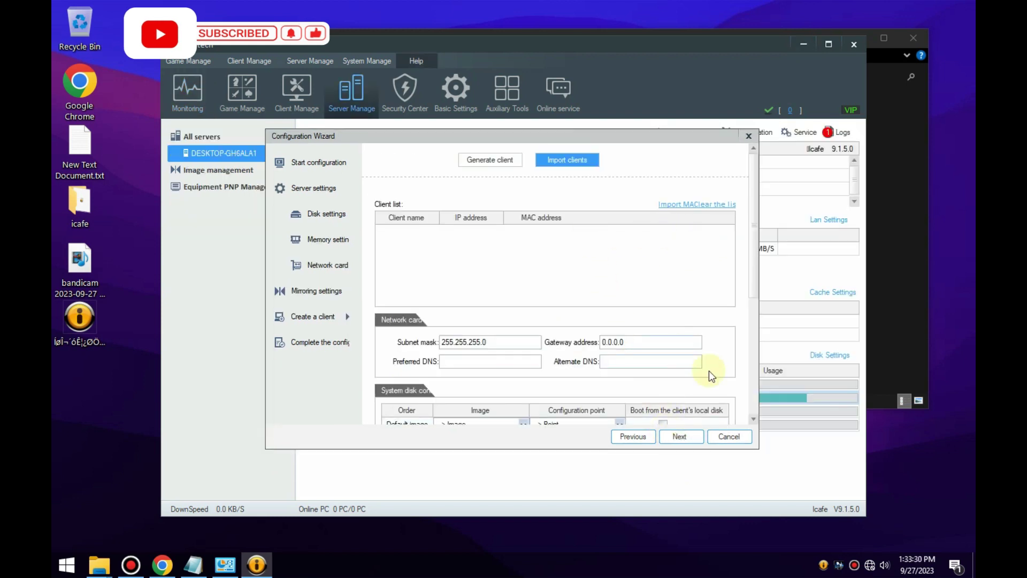
{"action": "left_click", "coordinate": [693, 436]}
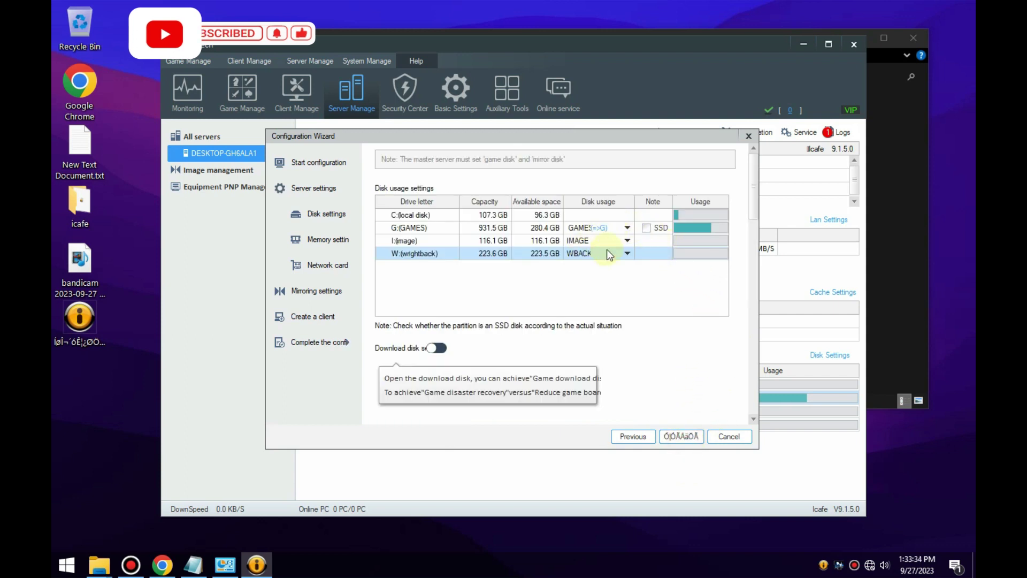
{"action": "left_click_drag", "start_coordinate": [757, 190], "coordinate": [745, 407]}
Finish the wizard, decline manual game import, review Server Manage, then open Client Manage.
{"action": "left_click", "coordinate": [681, 435]}
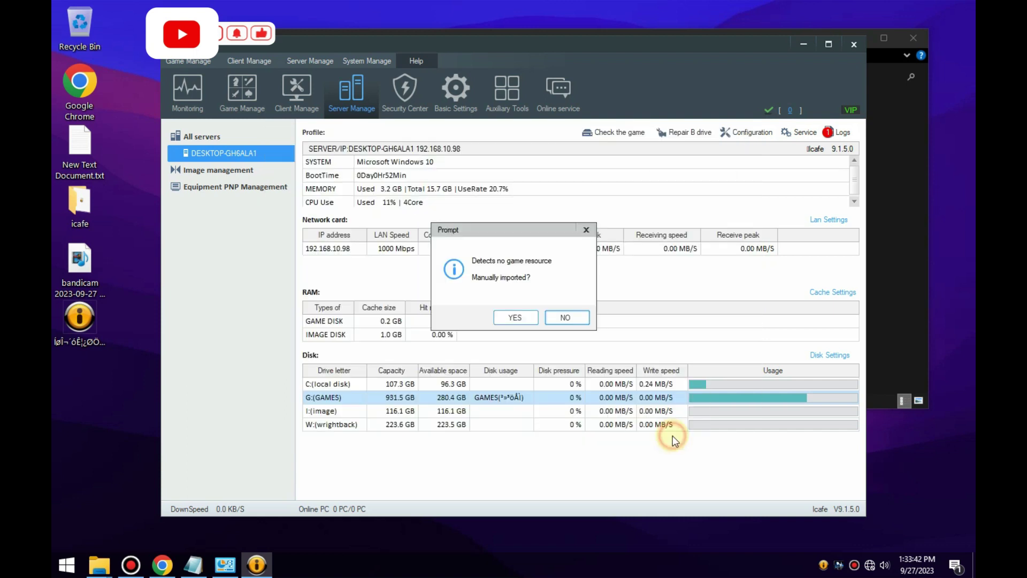
{"action": "left_click", "coordinate": [563, 317]}
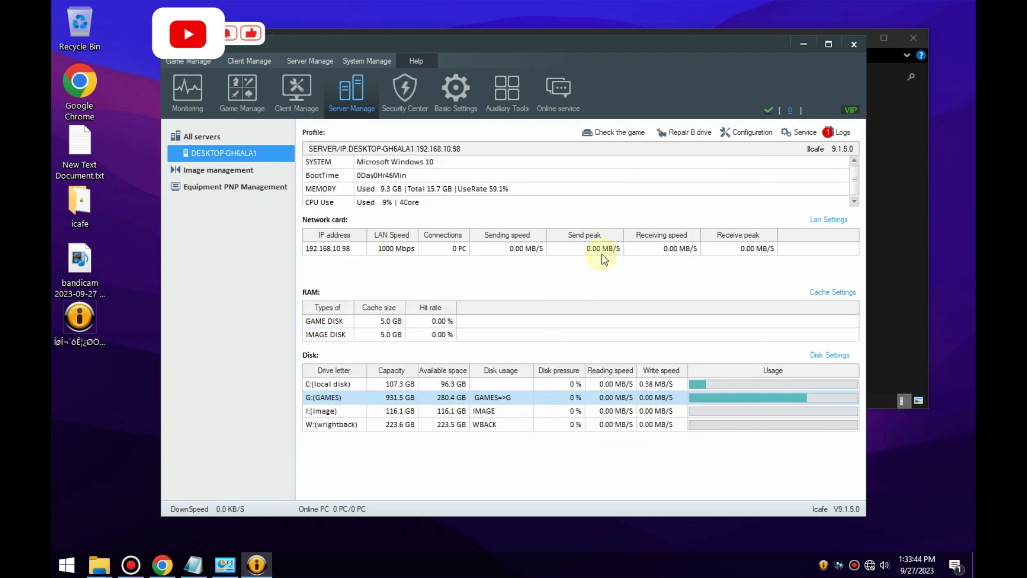
{"action": "left_click", "coordinate": [302, 101]}
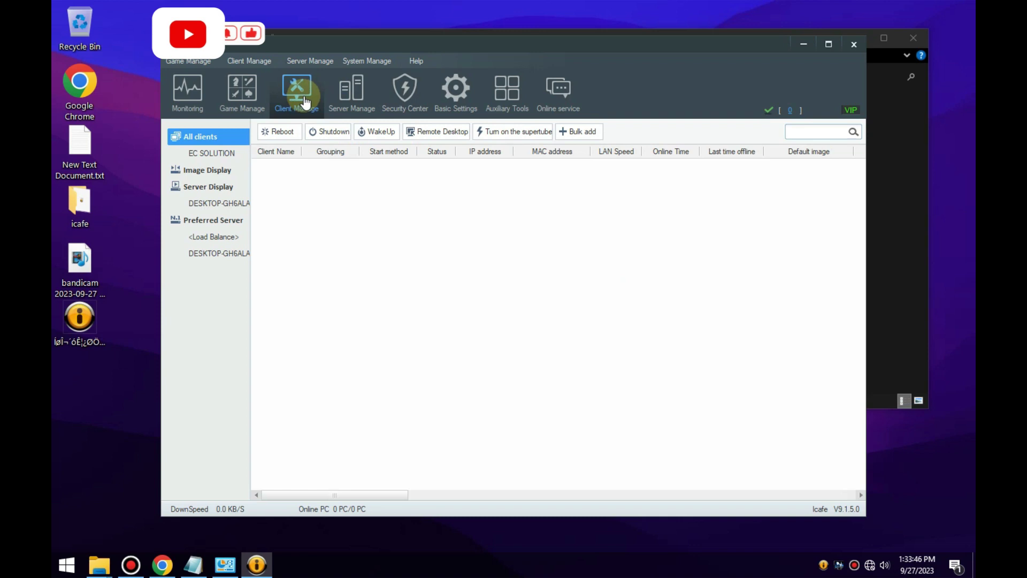
{"action": "left_click", "coordinate": [350, 94]}
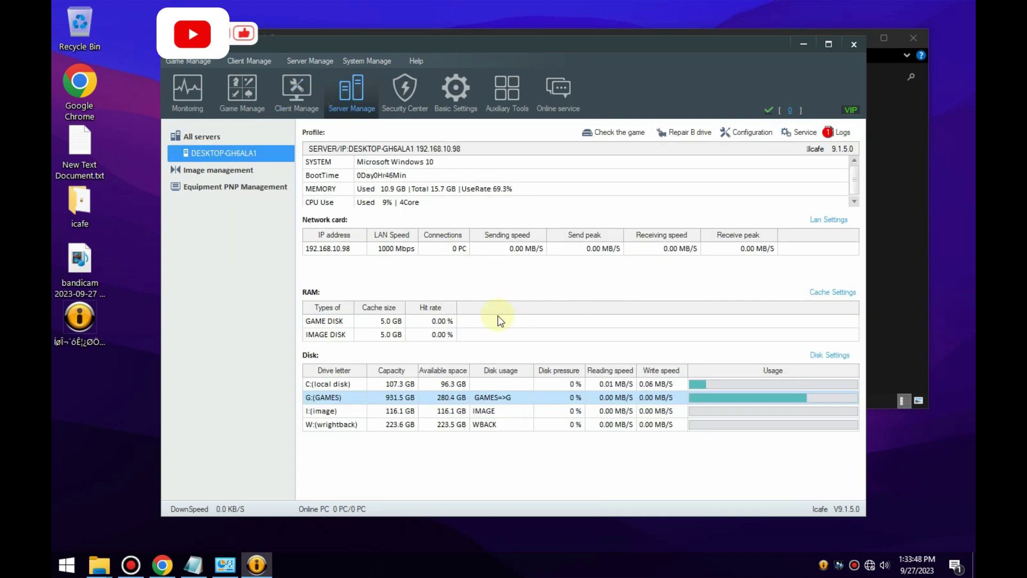
{"action": "left_click", "coordinate": [297, 94]}
{"action": "left_click", "coordinate": [352, 95]}
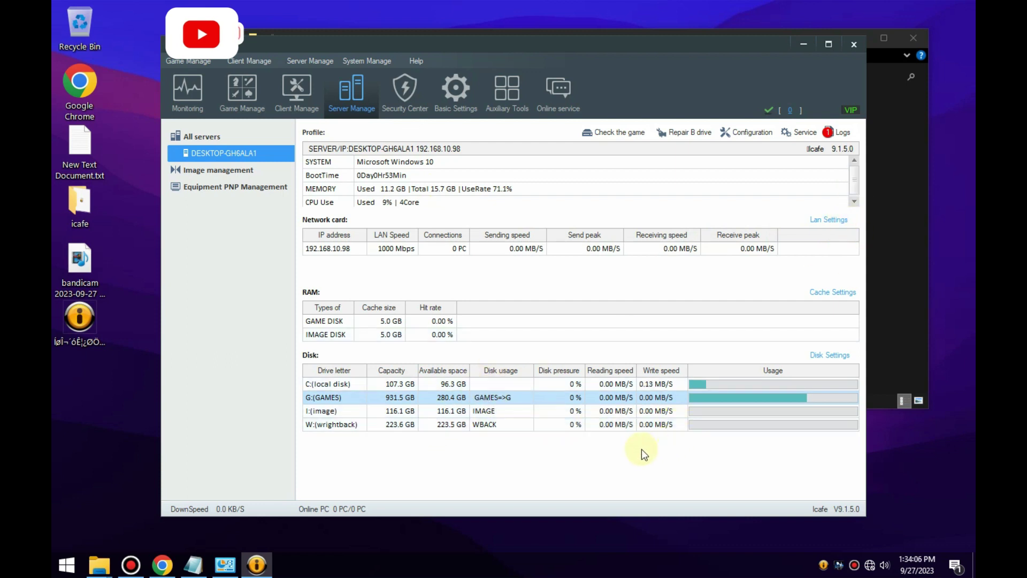
{"action": "left_click", "coordinate": [307, 107]}
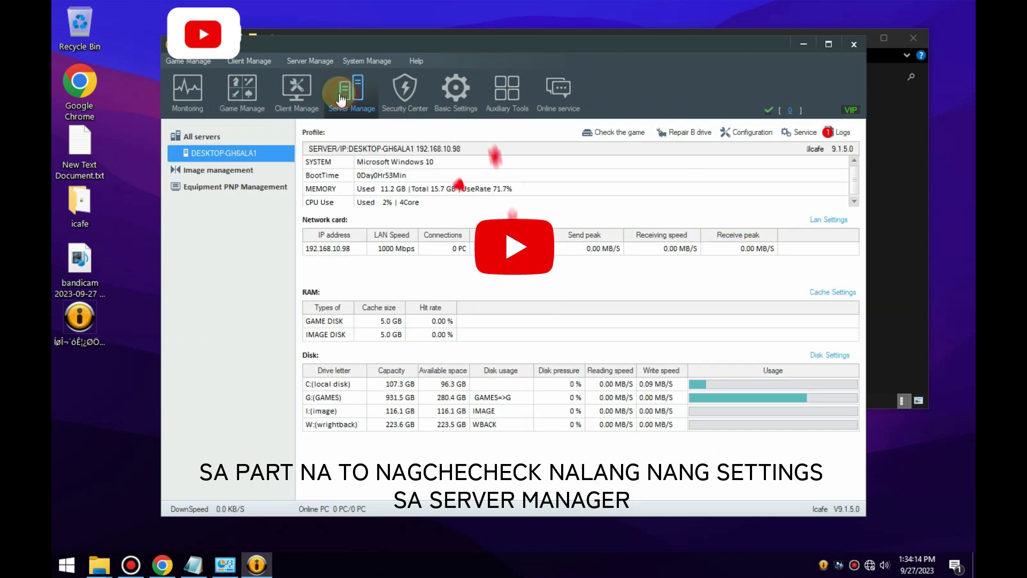
{"action": "left_click", "coordinate": [289, 93]}
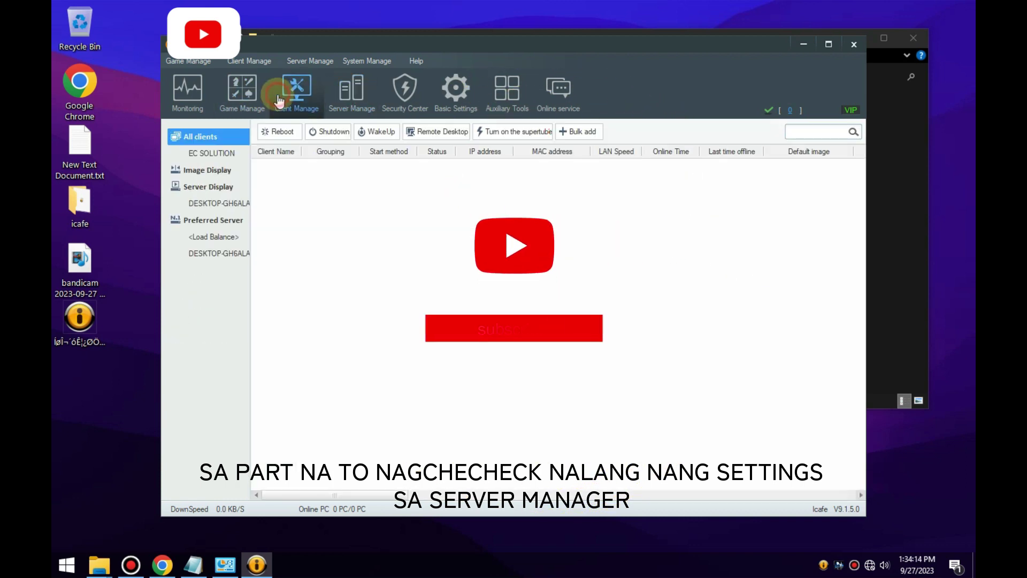